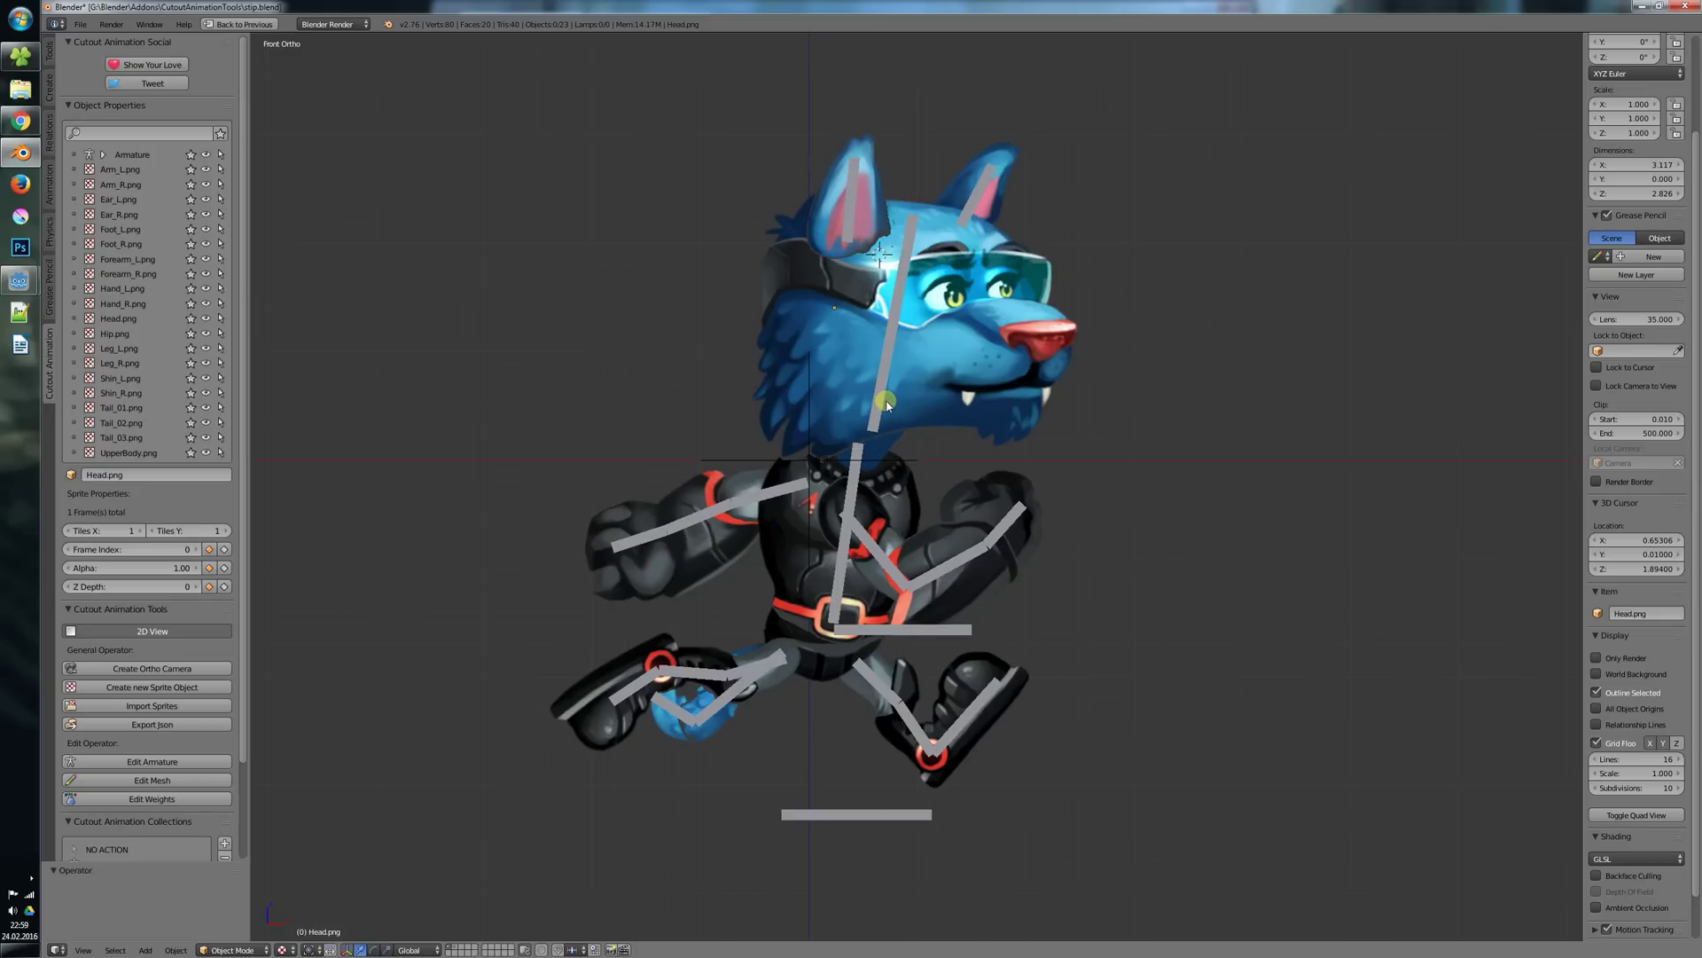
# Preview the wolf's Idle and Run animations, then return it to Restpose at the first frame.
pyautogui.scroll(-2, 887, 390)
pyautogui.scroll(3, 889, 399)
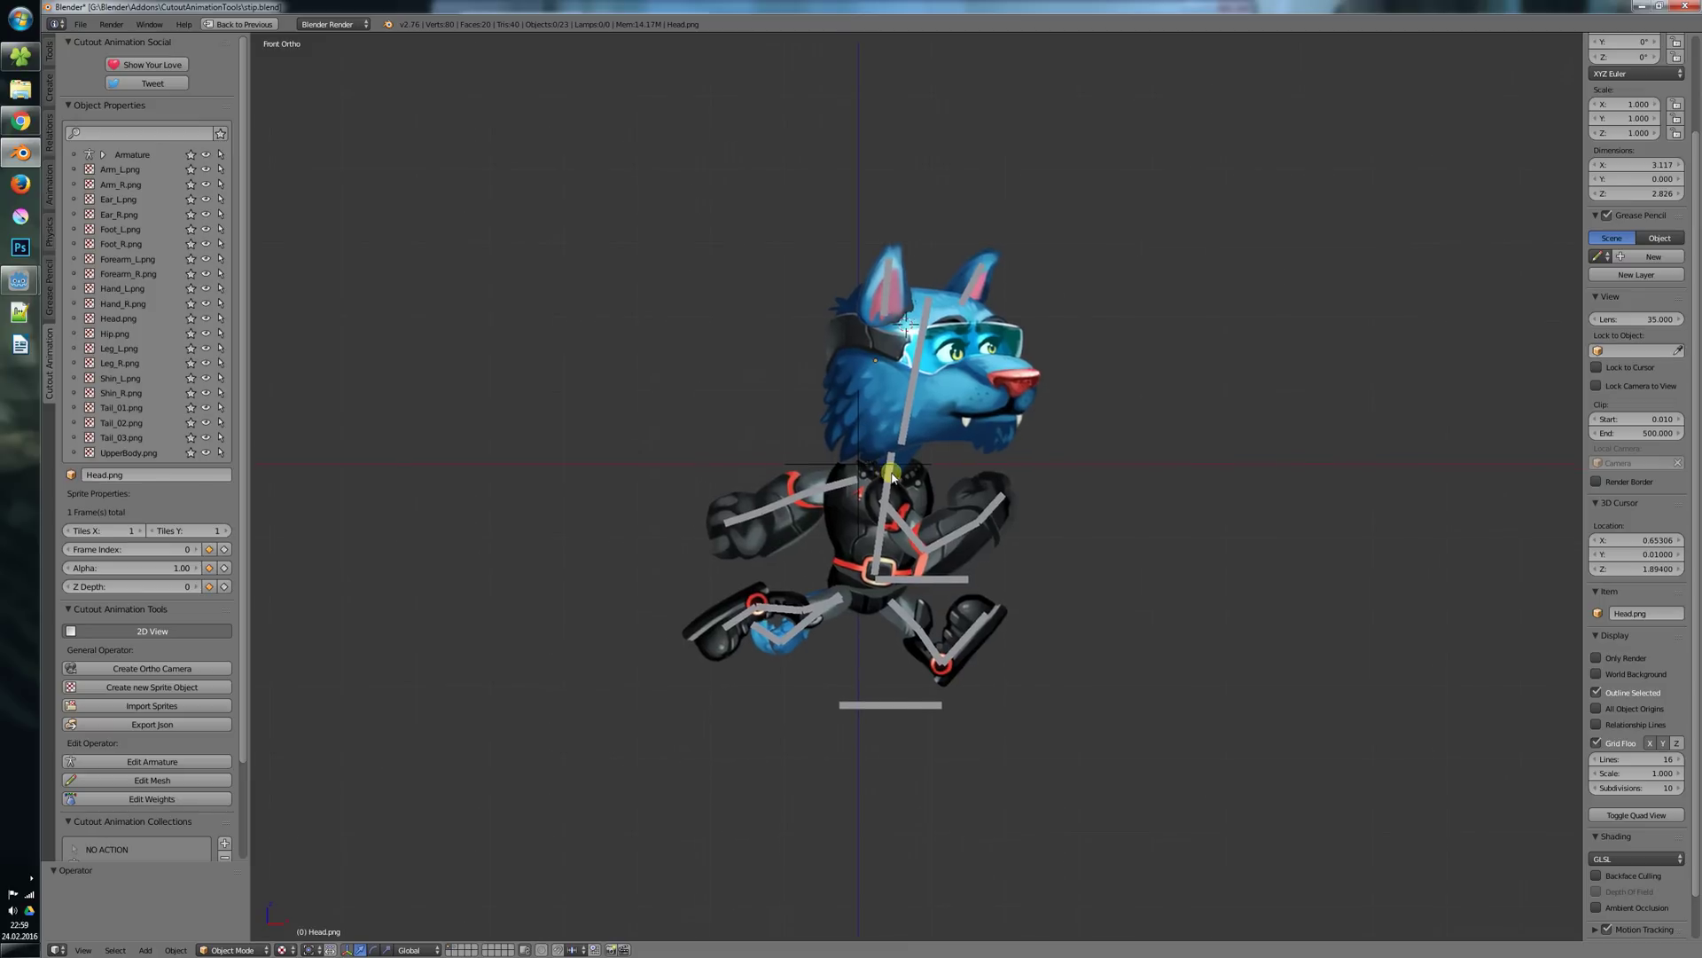
pyautogui.scroll(-3, 125, 779)
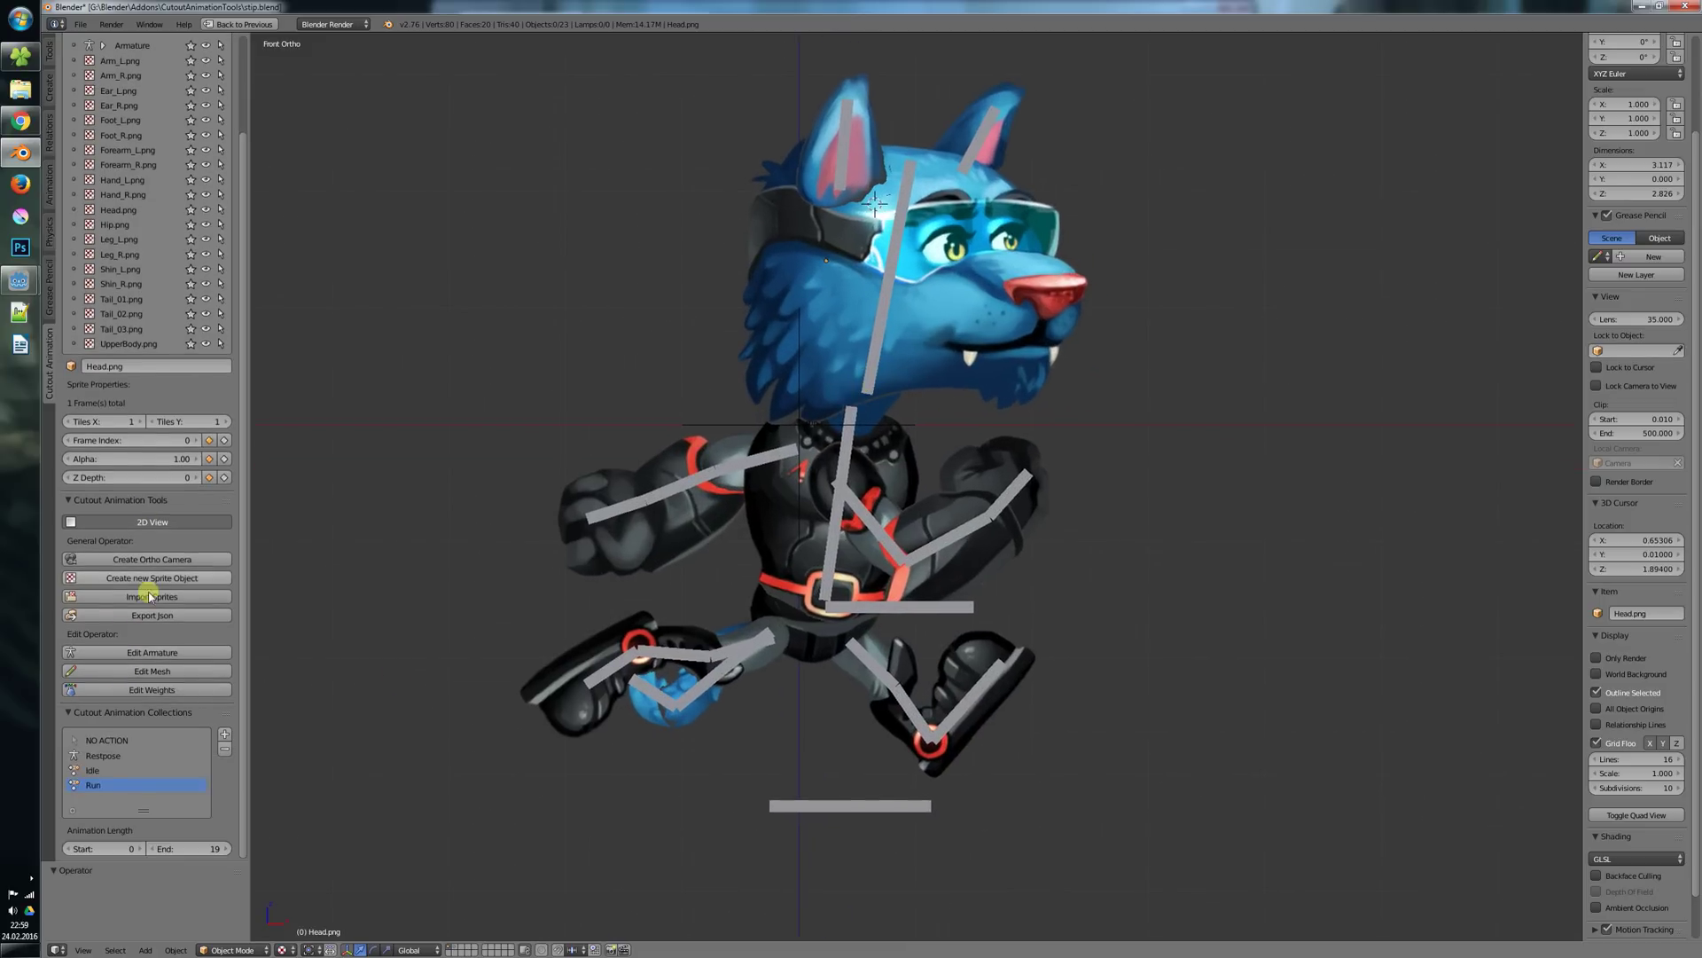
pyautogui.click(162, 776)
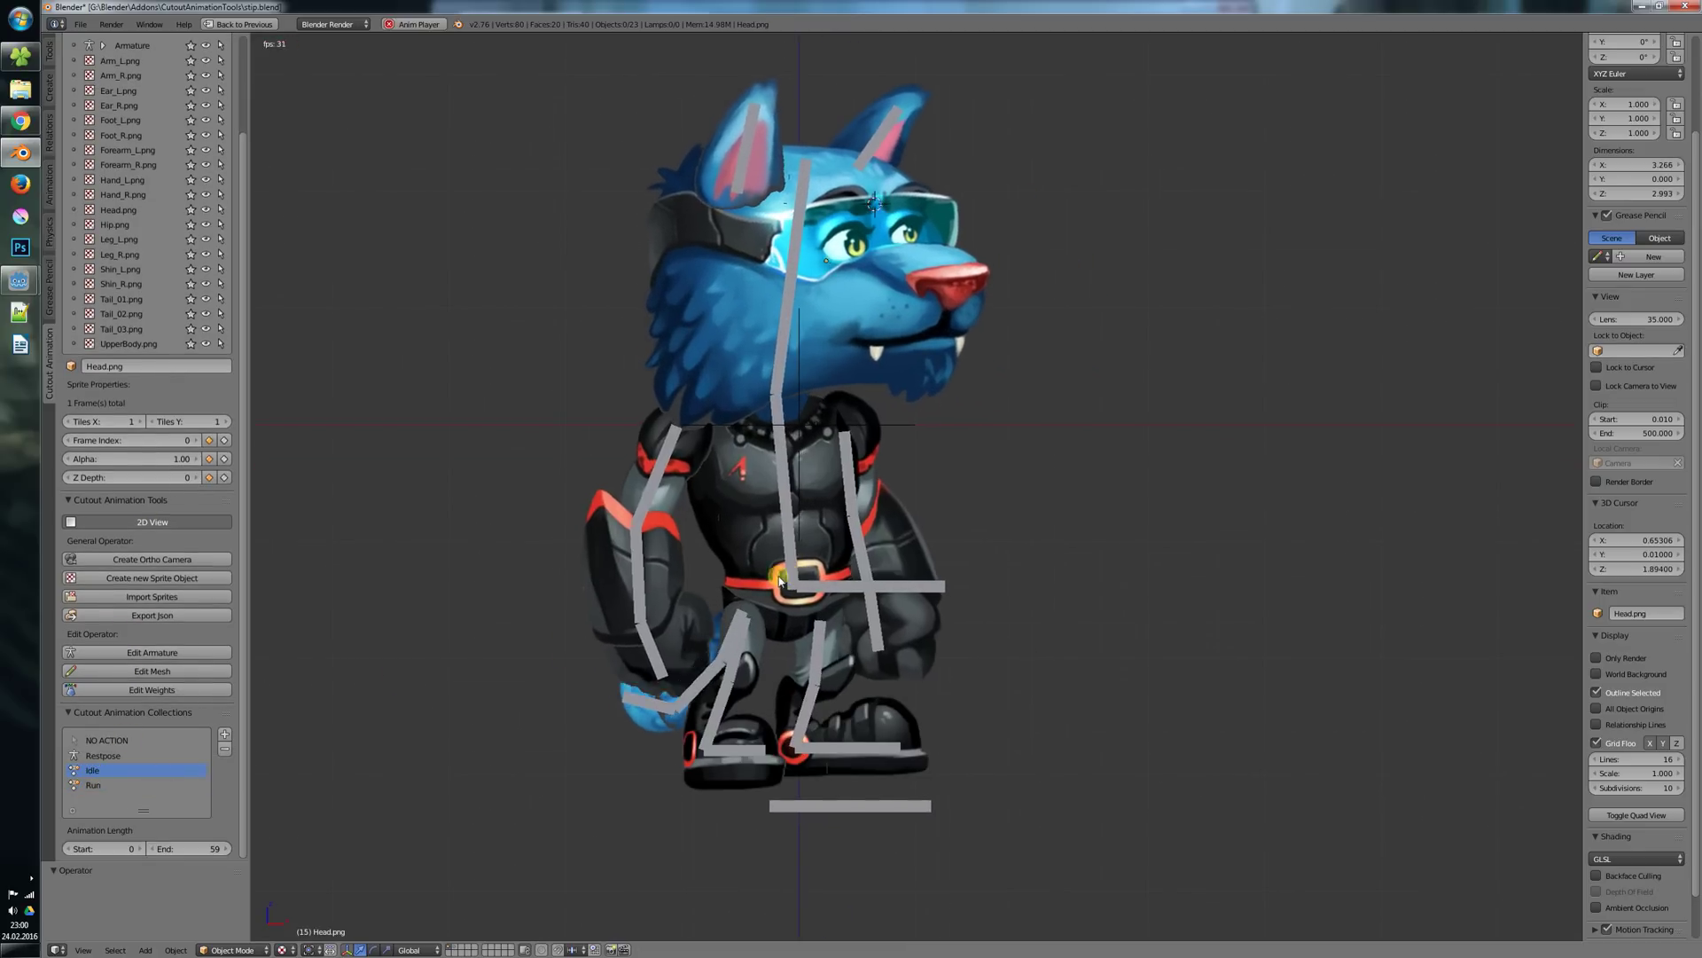
pyautogui.click(111, 783)
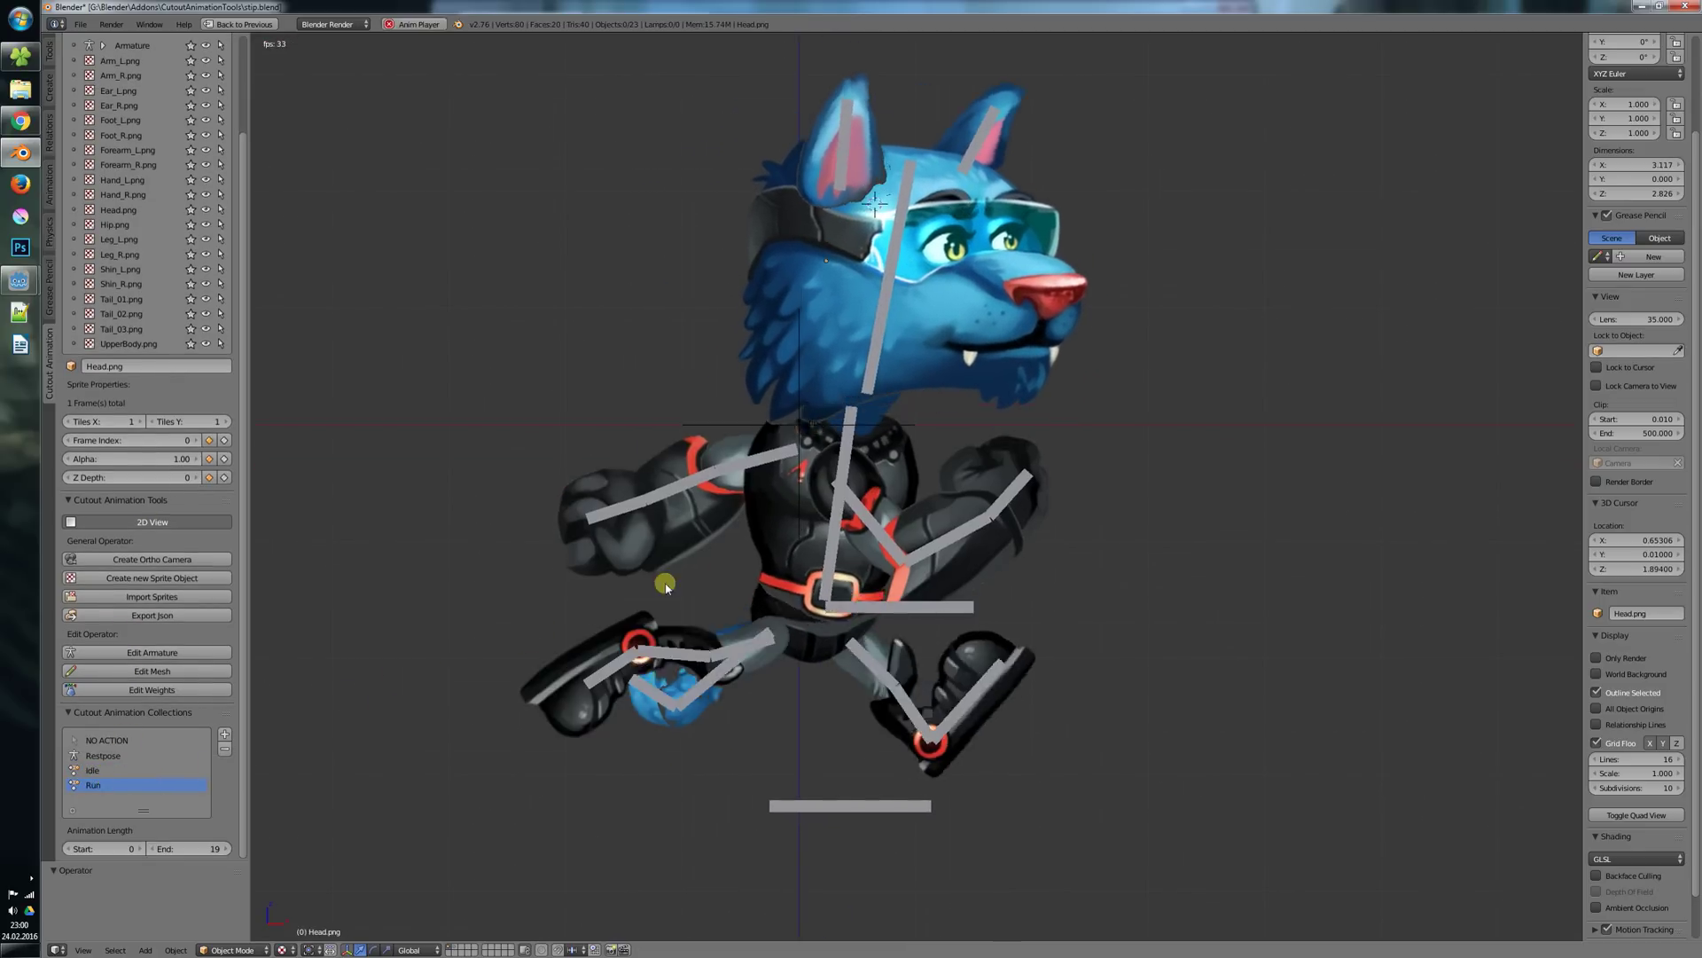
pyautogui.click(103, 755)
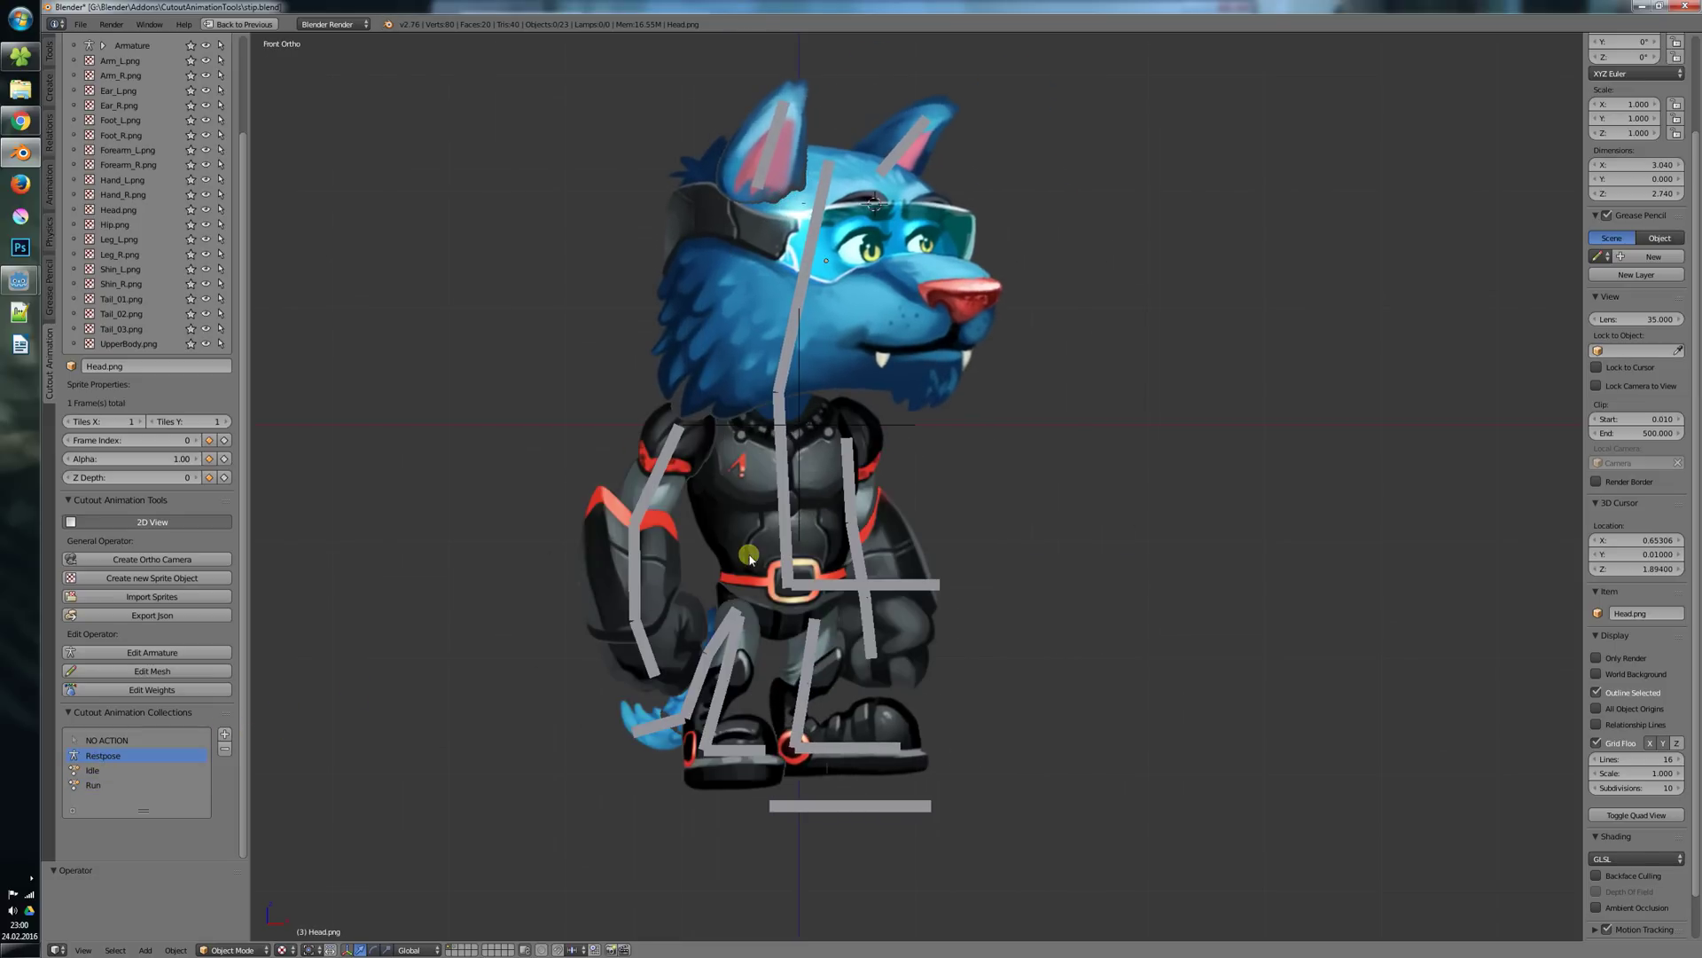
pyautogui.hotkey('shift', 'Left')
# Export the wolf as stip.json into Desktop/godot_export_test.
pyautogui.click(158, 620)
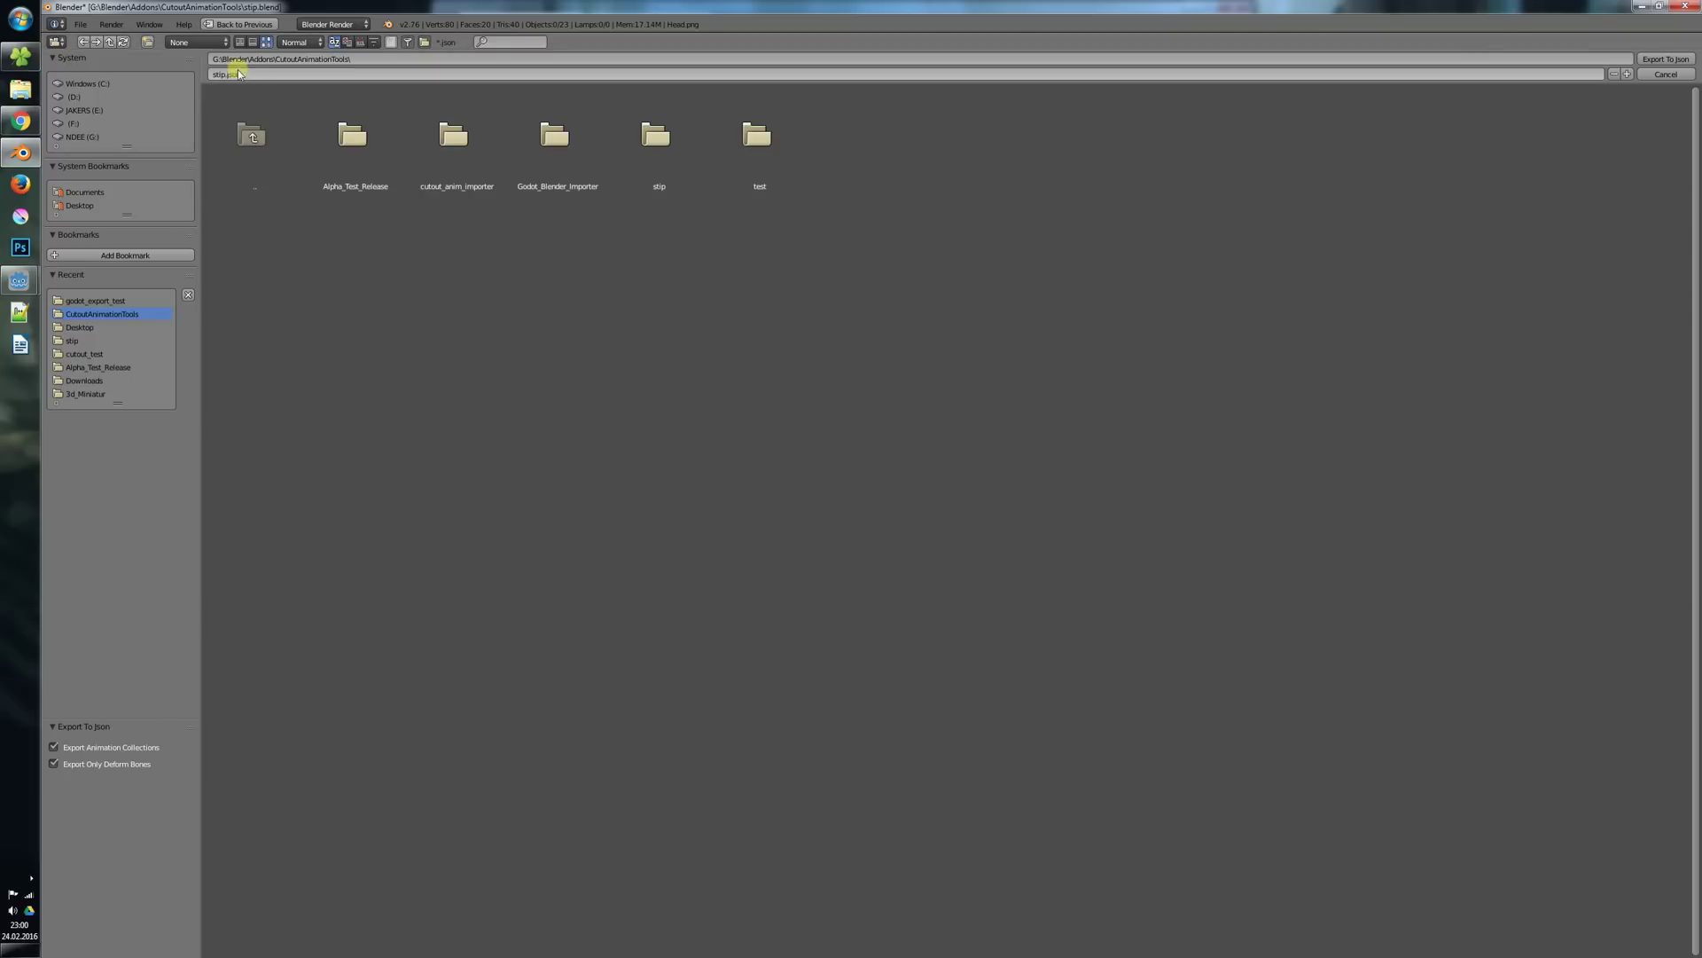
pyautogui.click(79, 205)
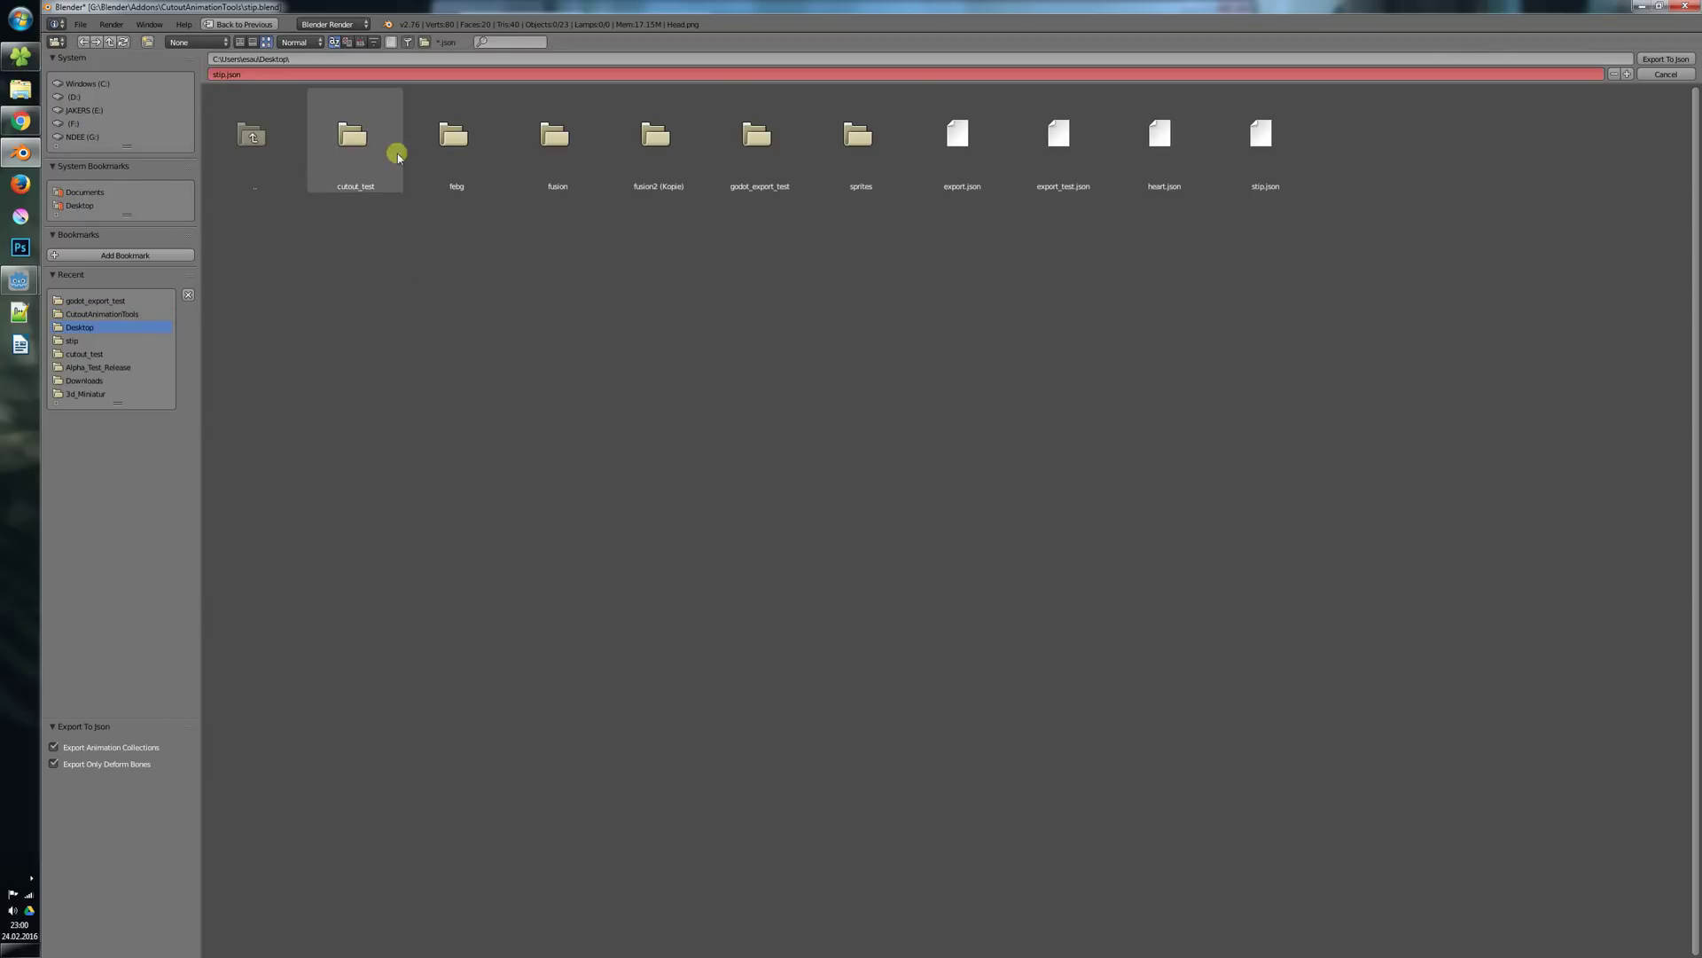
pyautogui.click(758, 153)
pyautogui.click(279, 74)
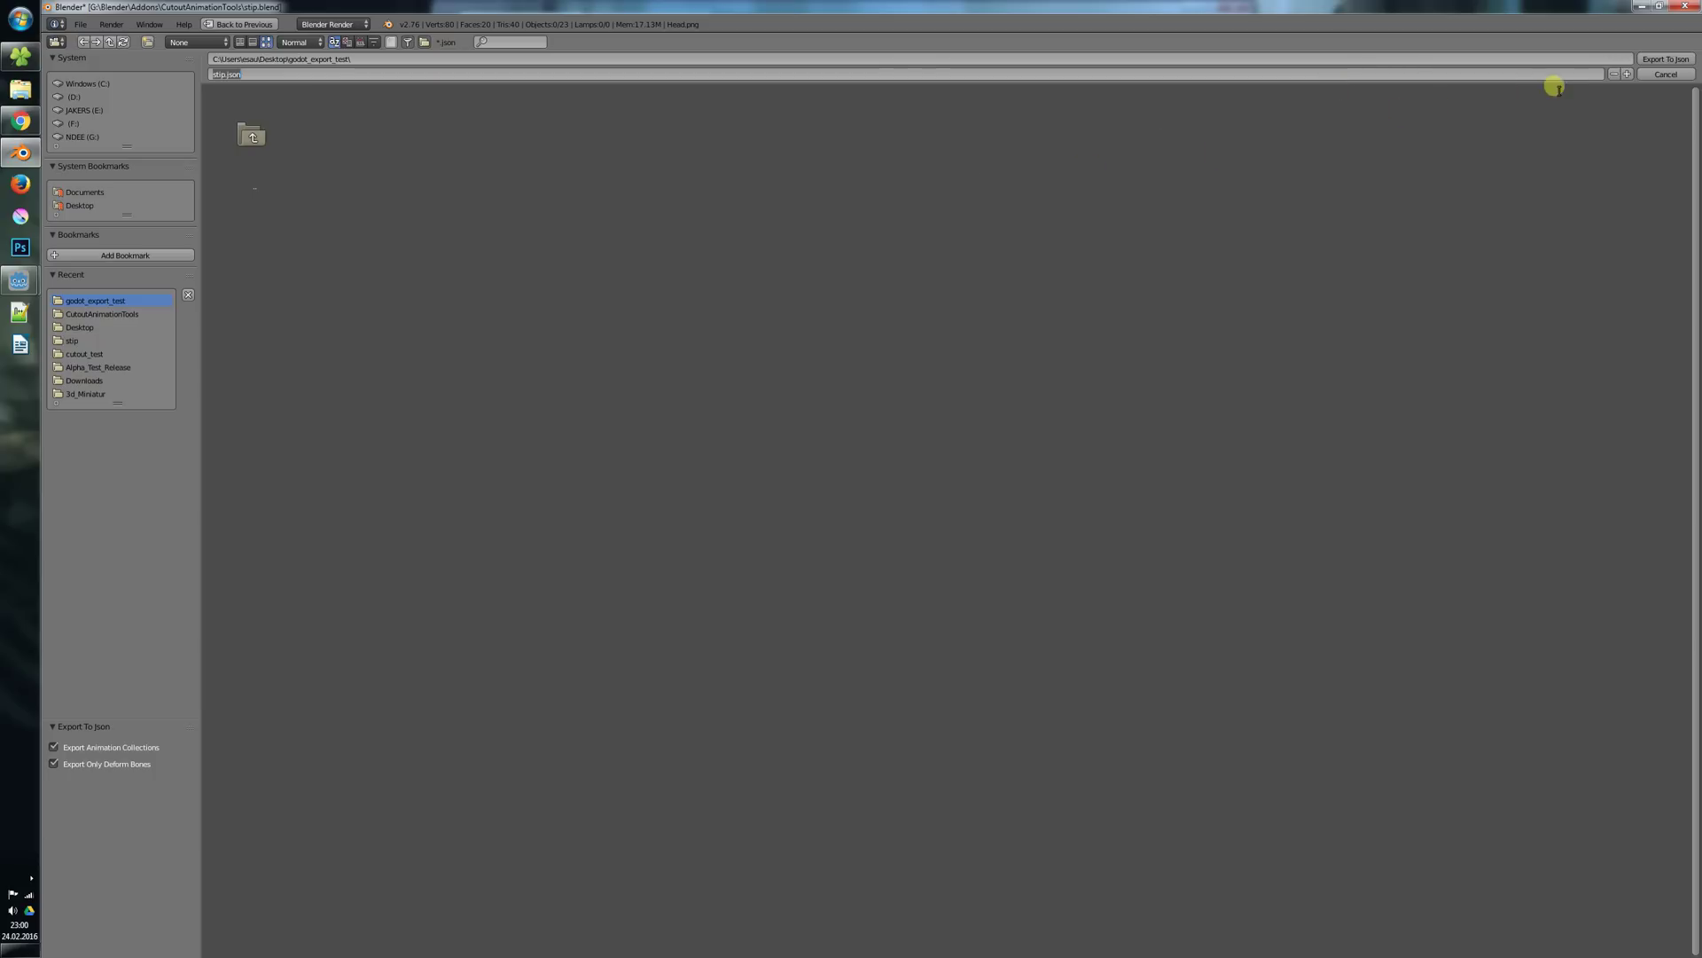
pyautogui.click(1661, 60)
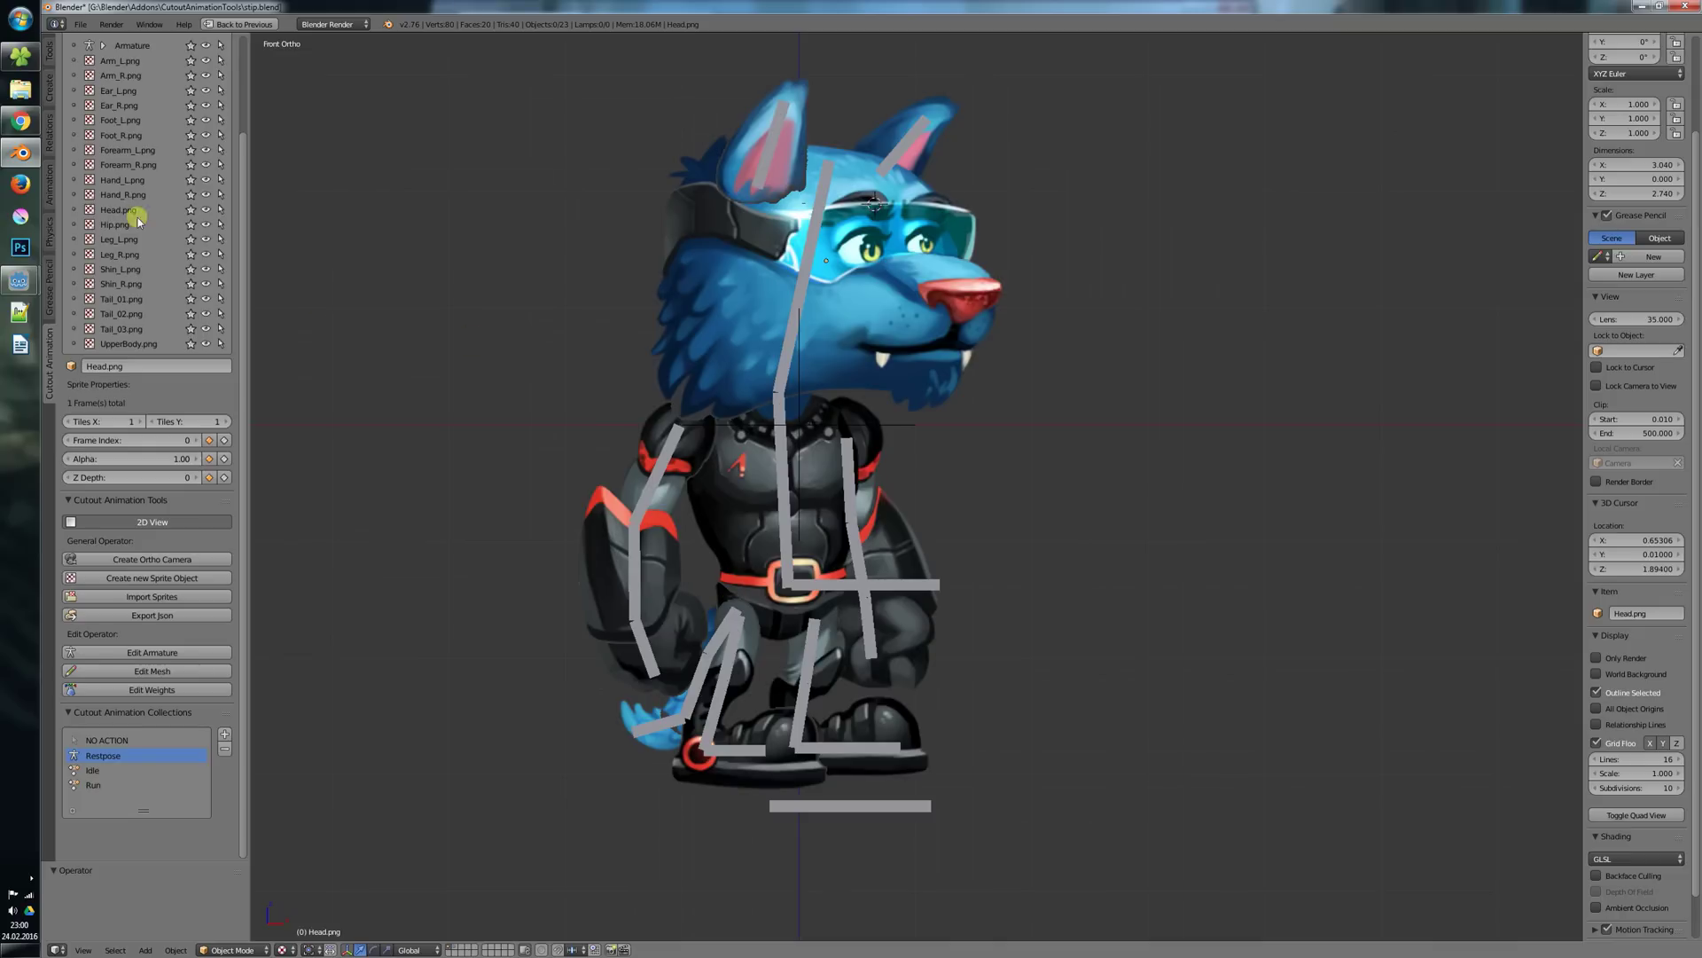
# Check the exported stip.json and sprites folder in Explorer, then switch to Godot.
pyautogui.click(20, 57)
pyautogui.doubleClick(673, 124)
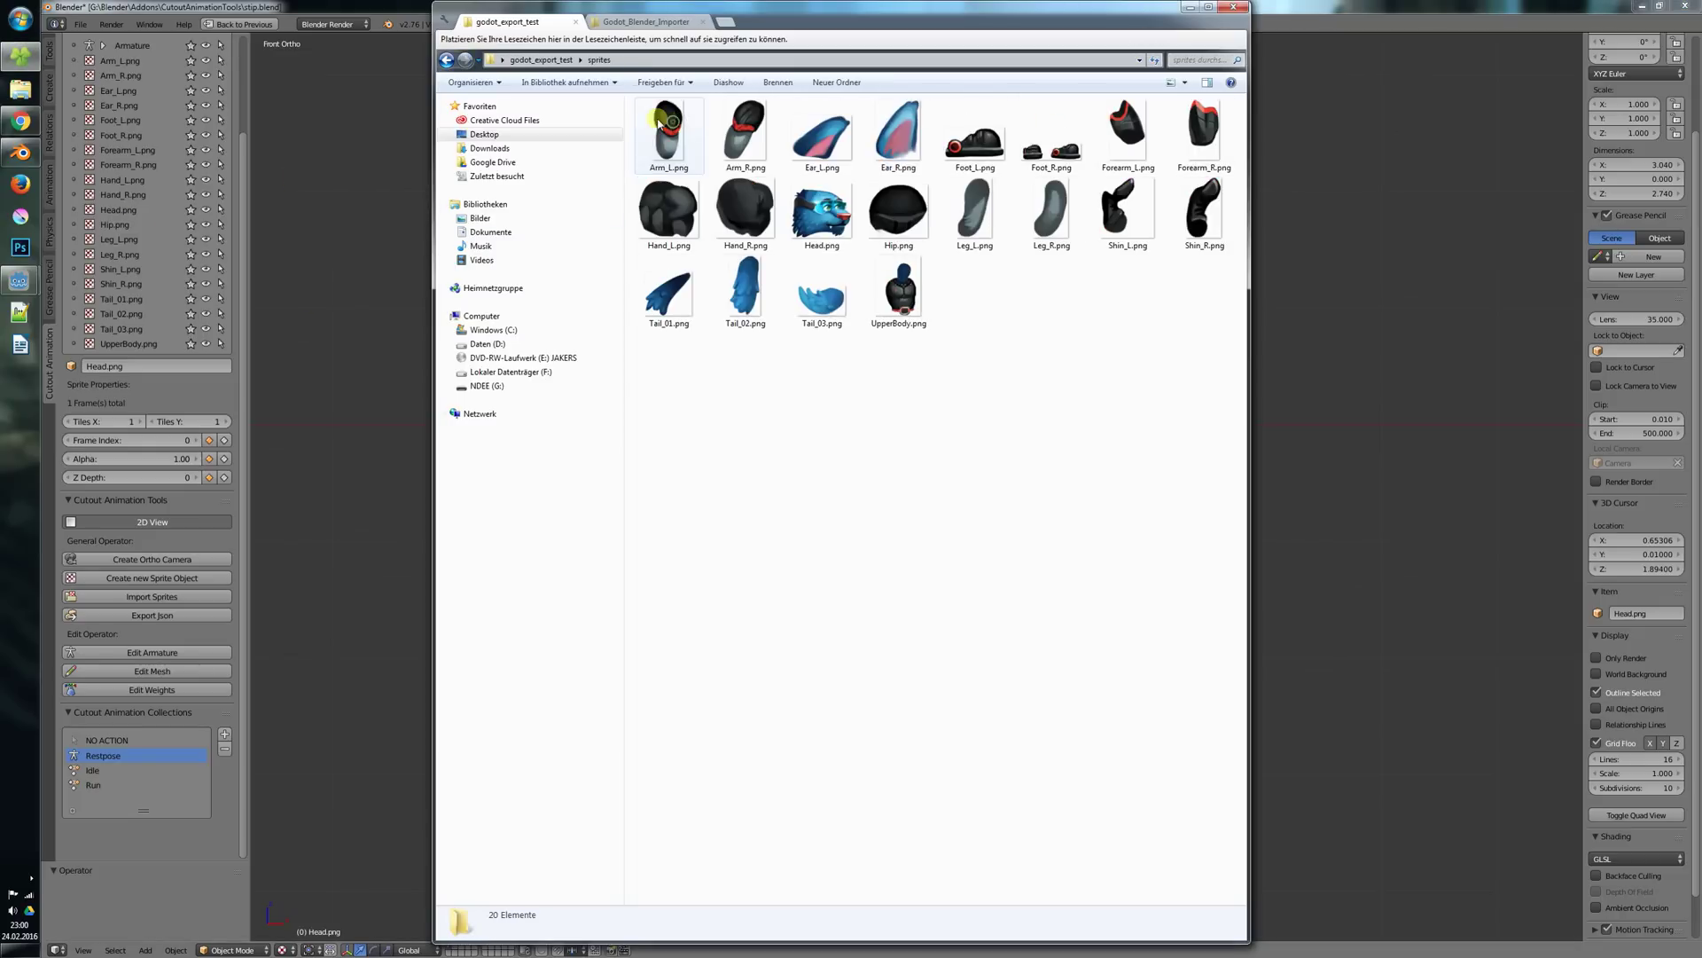
pyautogui.click(447, 59)
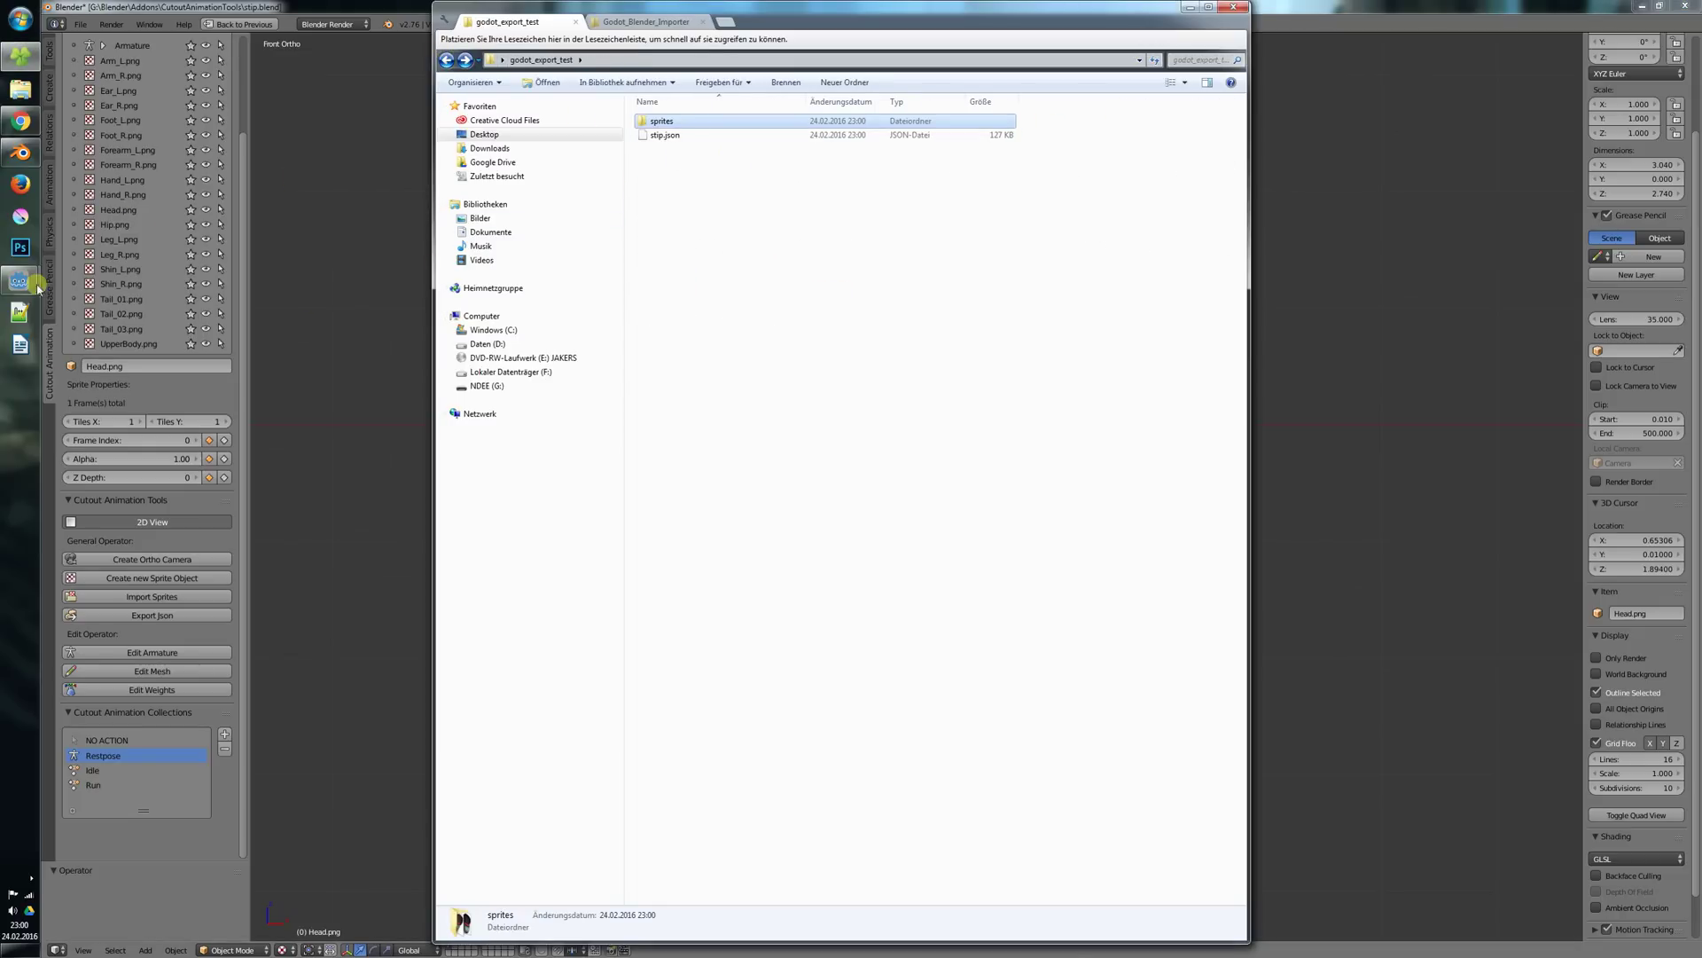
pyautogui.moveTo(19, 281)
pyautogui.click(122, 313)
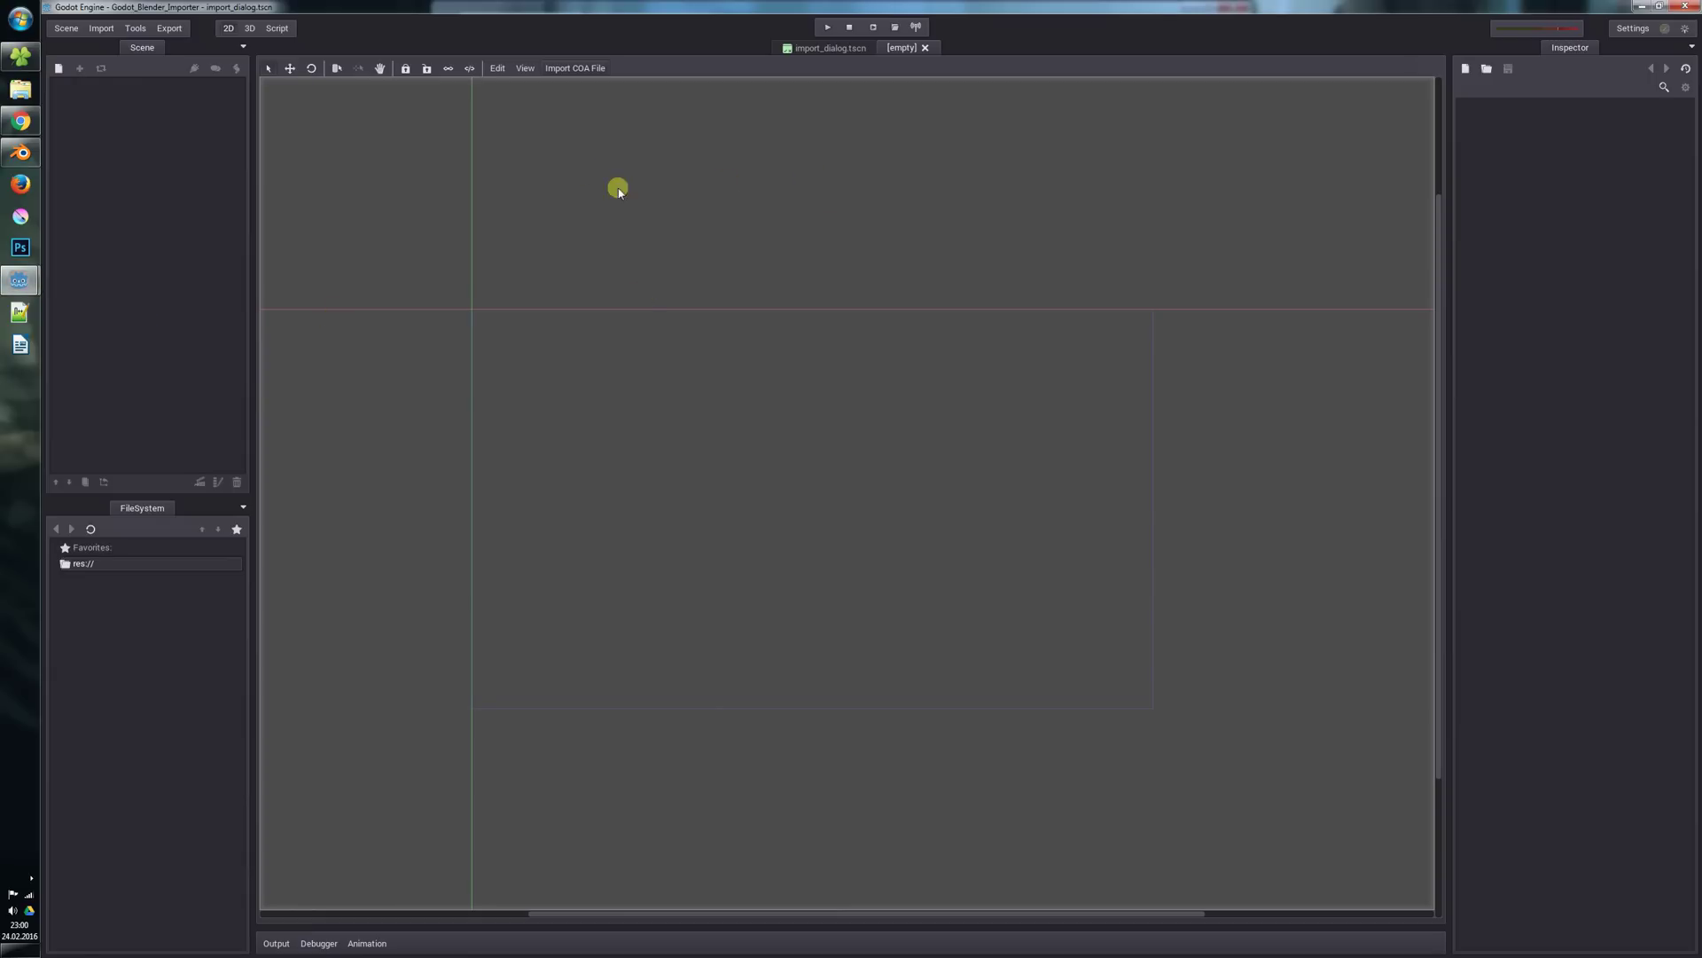
# Load godot_export_test/stip.json as the source file in the cutout animation import dialog.
pyautogui.click(595, 73)
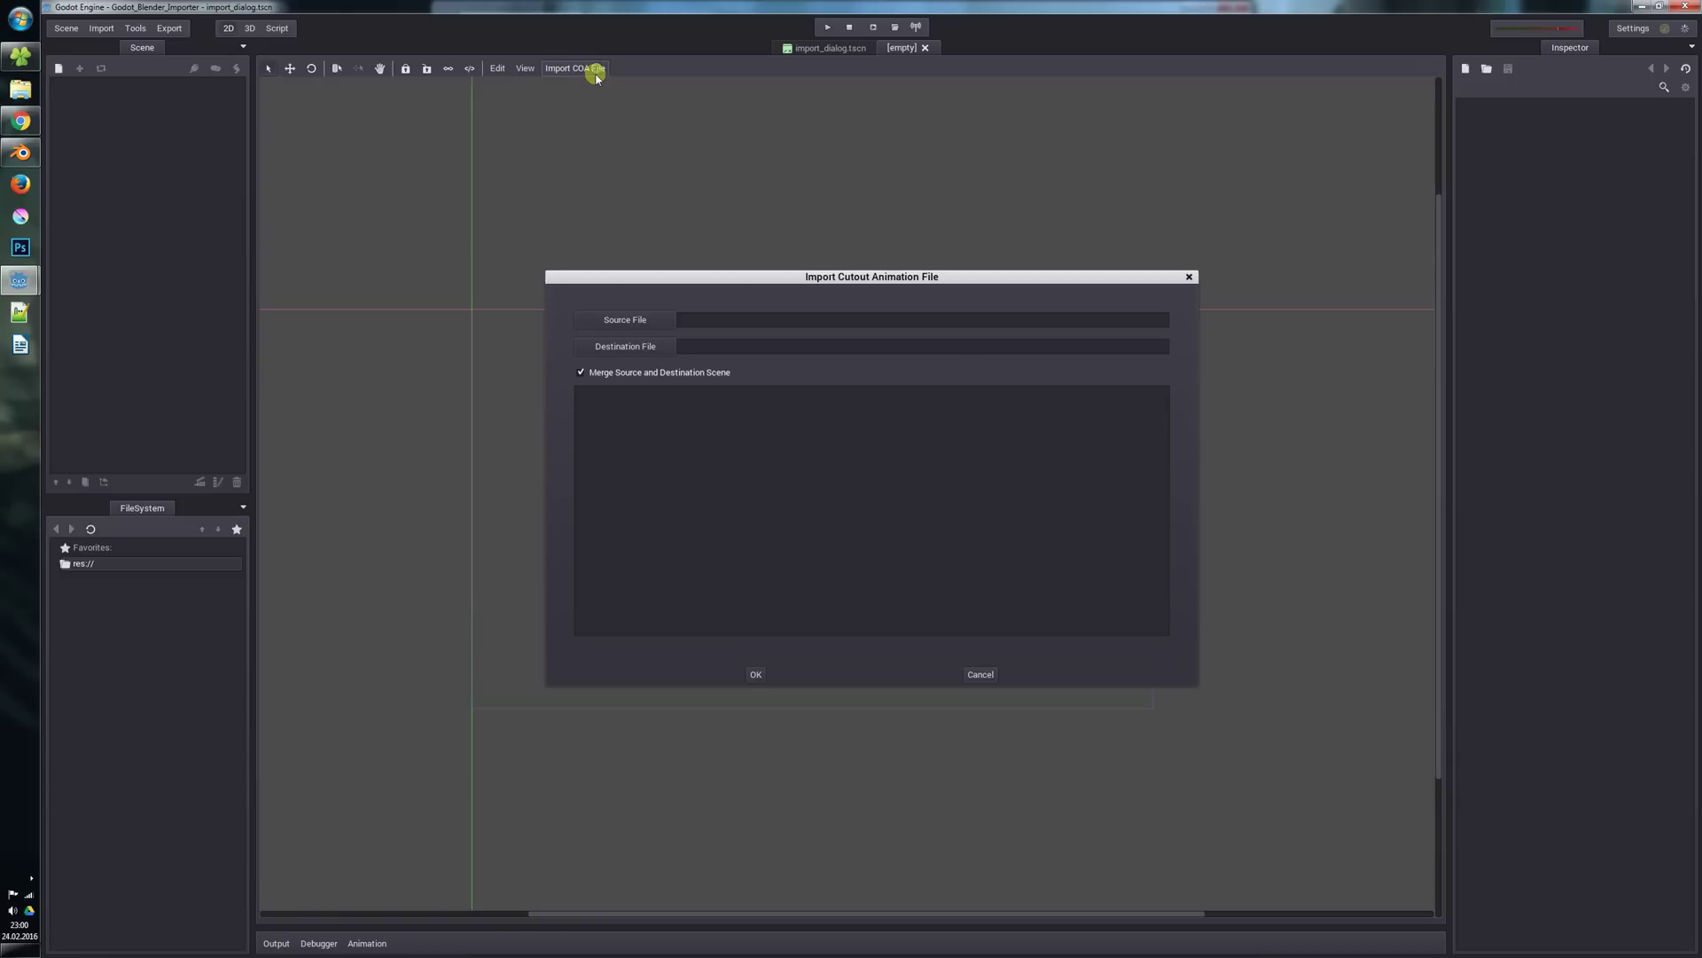
pyautogui.click(632, 325)
pyautogui.hotkey('ctrl', 'a')
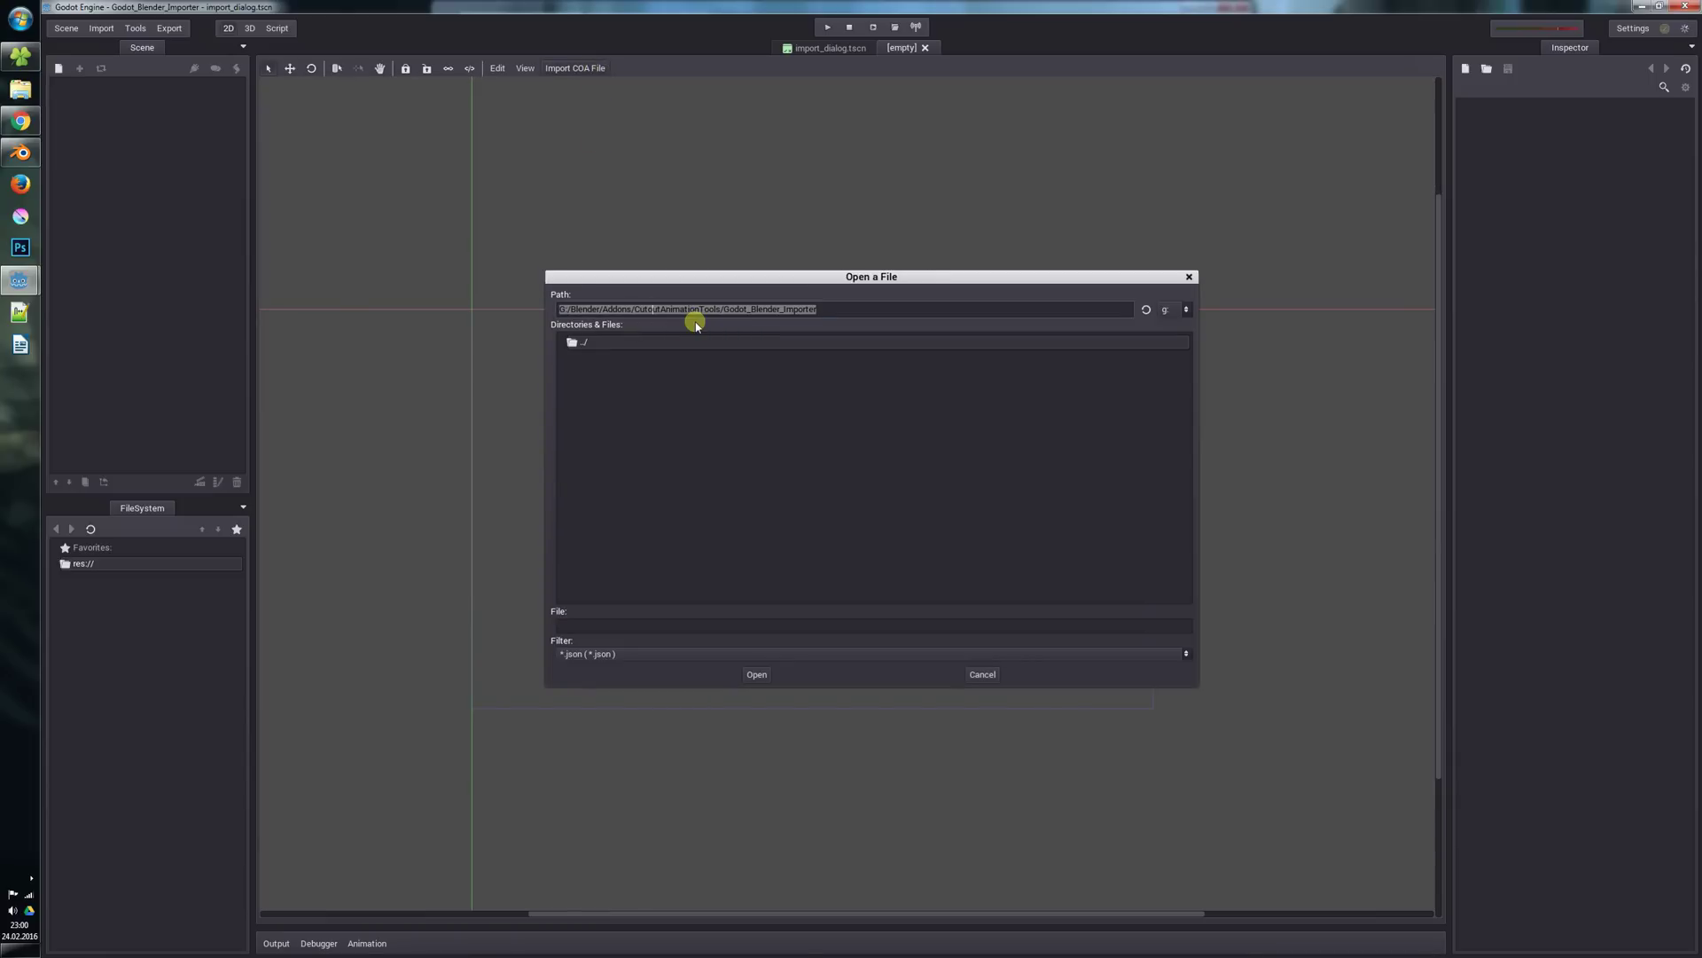
pyautogui.write('C:/Users/esau/Desktop/godot_export_test')
pyautogui.press('Return')
pyautogui.click(620, 432)
pyautogui.click(596, 373)
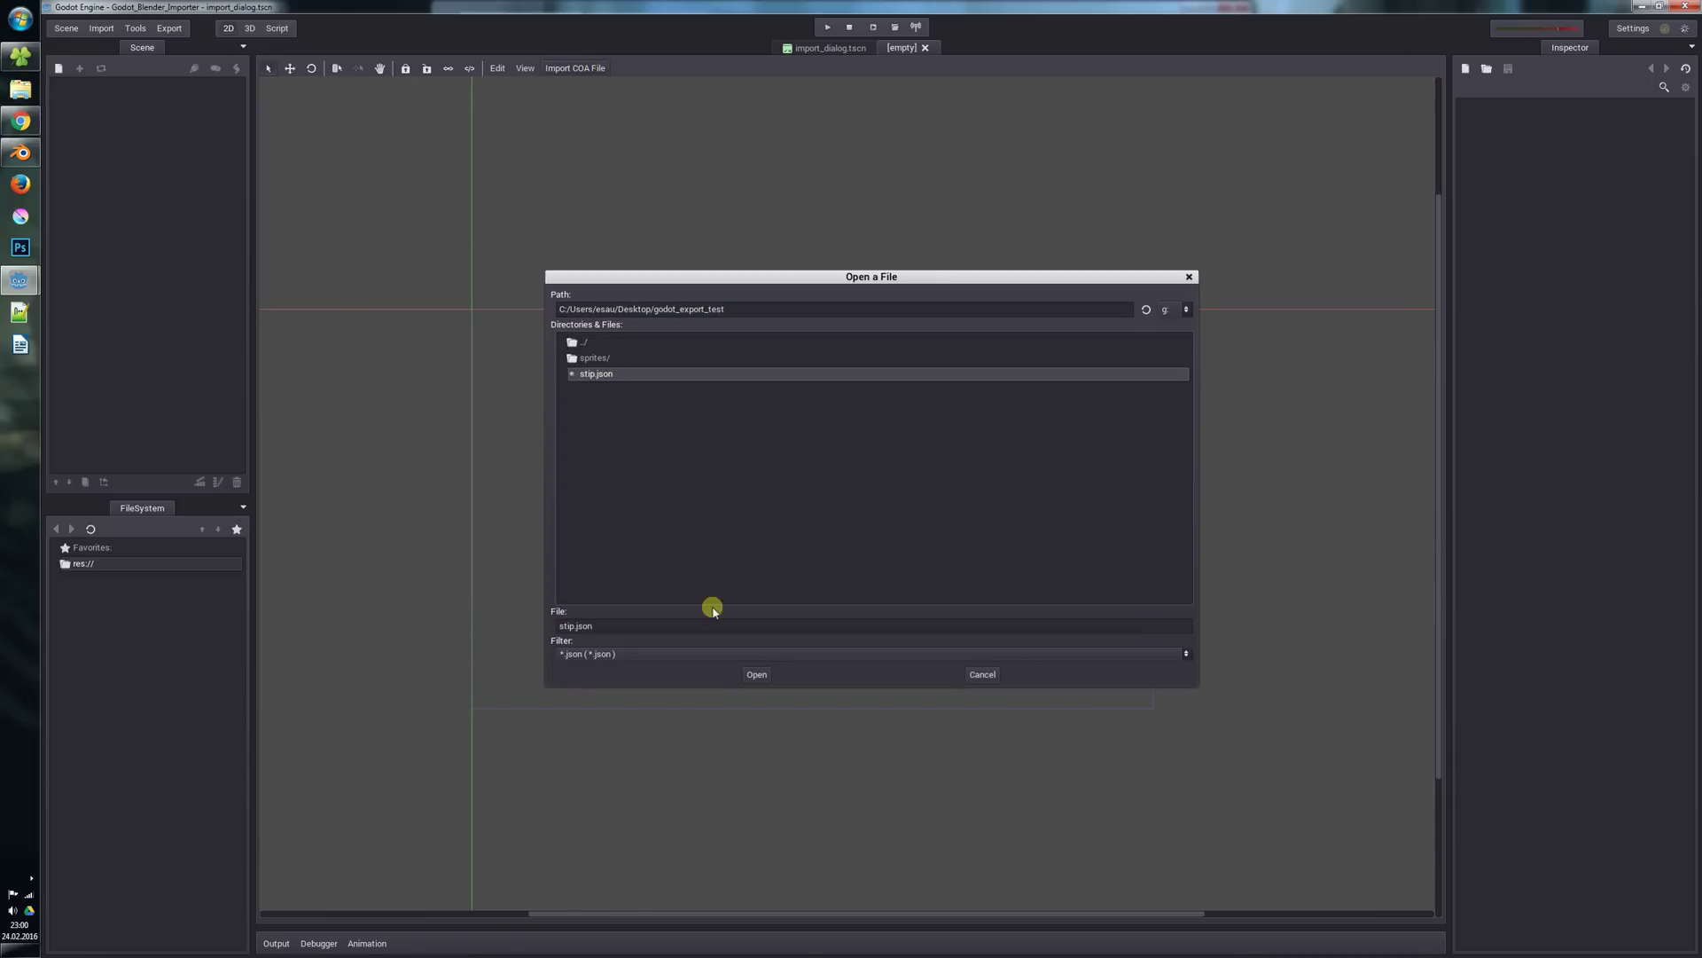
pyautogui.click(757, 675)
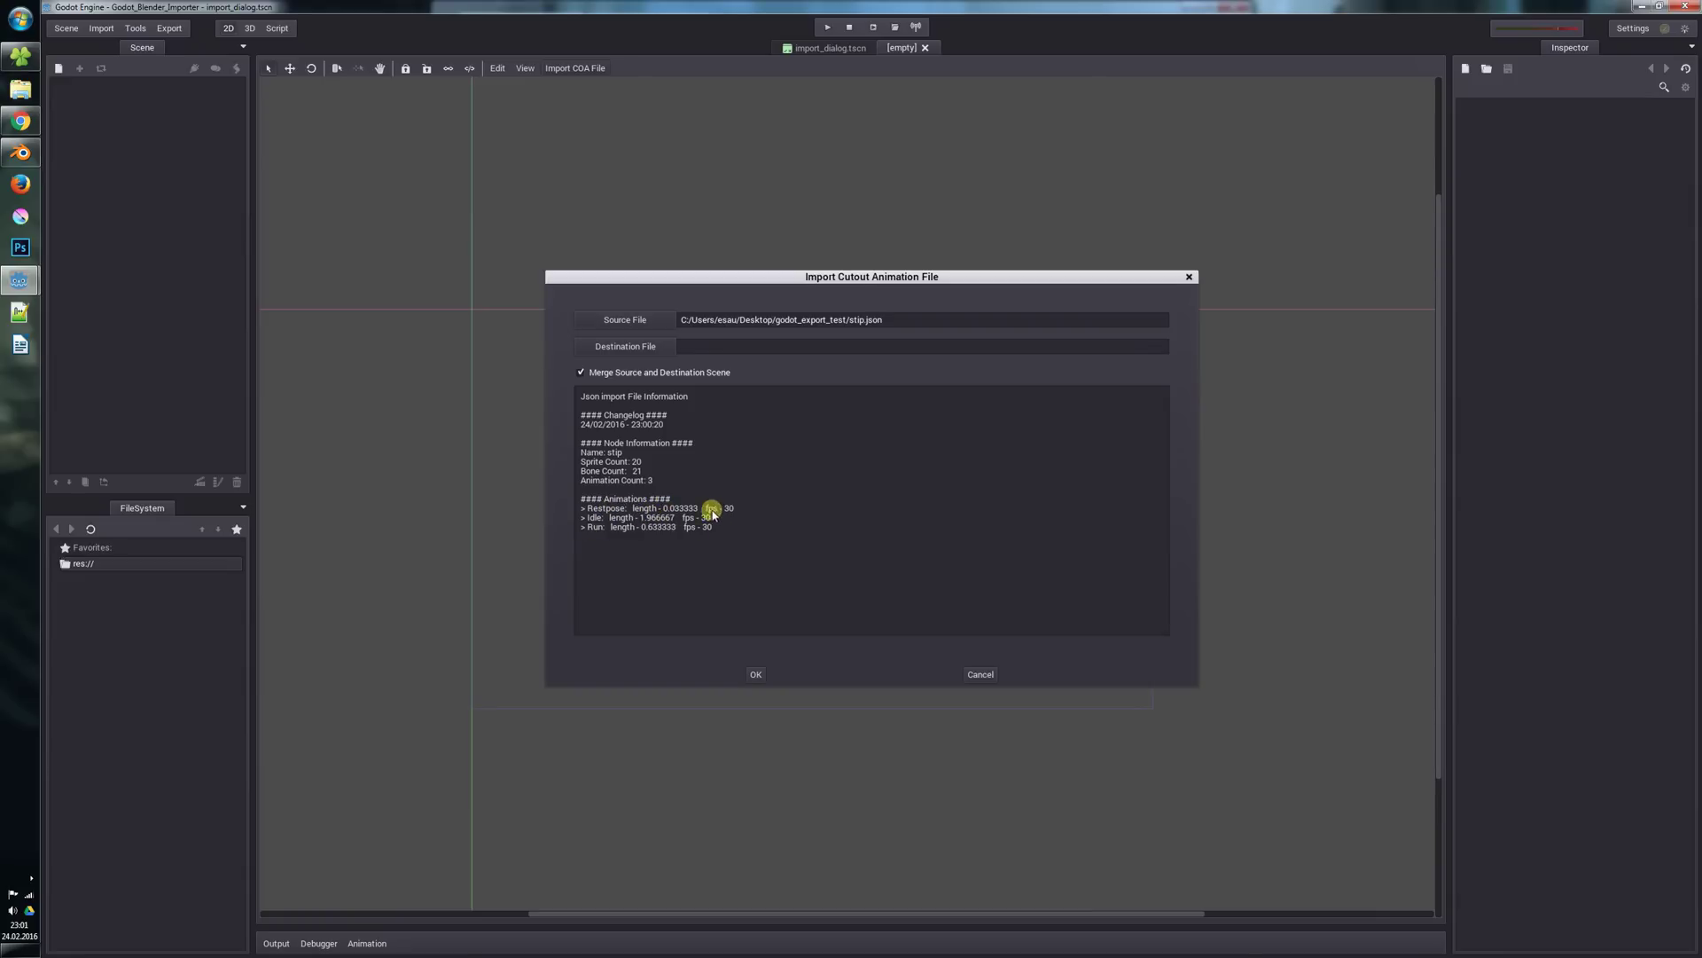
# Create a 'character' folder and set res://character/stip.tscn as the import destination.
pyautogui.click(650, 352)
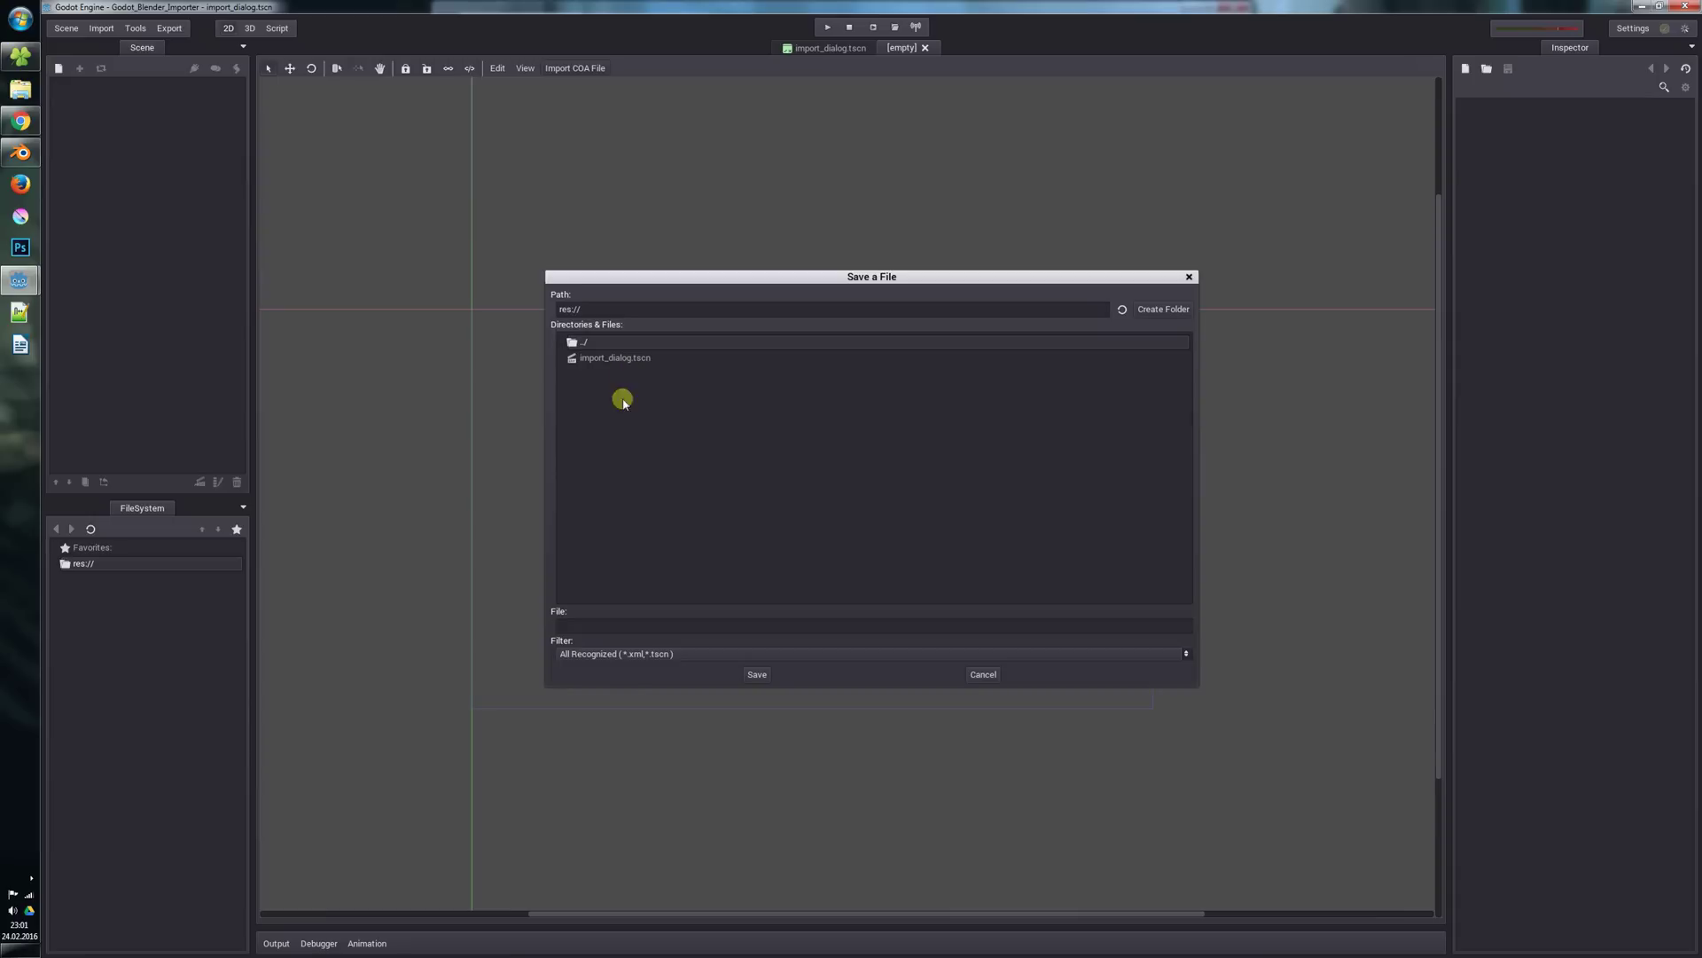
pyautogui.click(1161, 307)
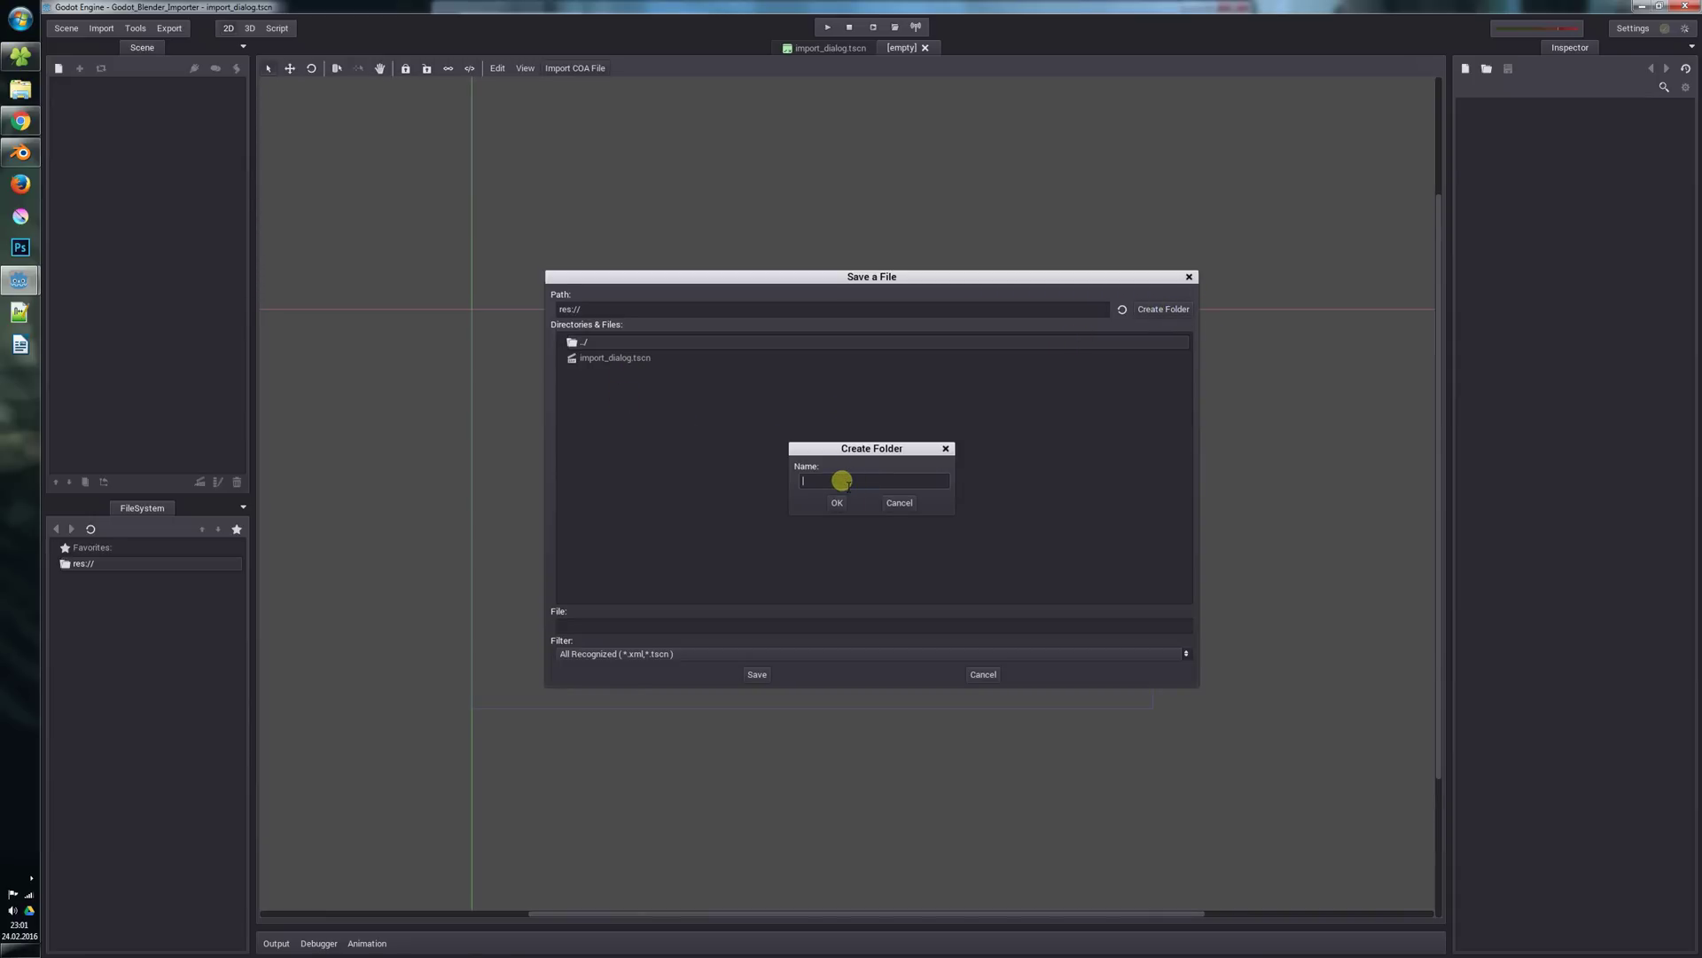
pyautogui.write('character')
pyautogui.press('Return')
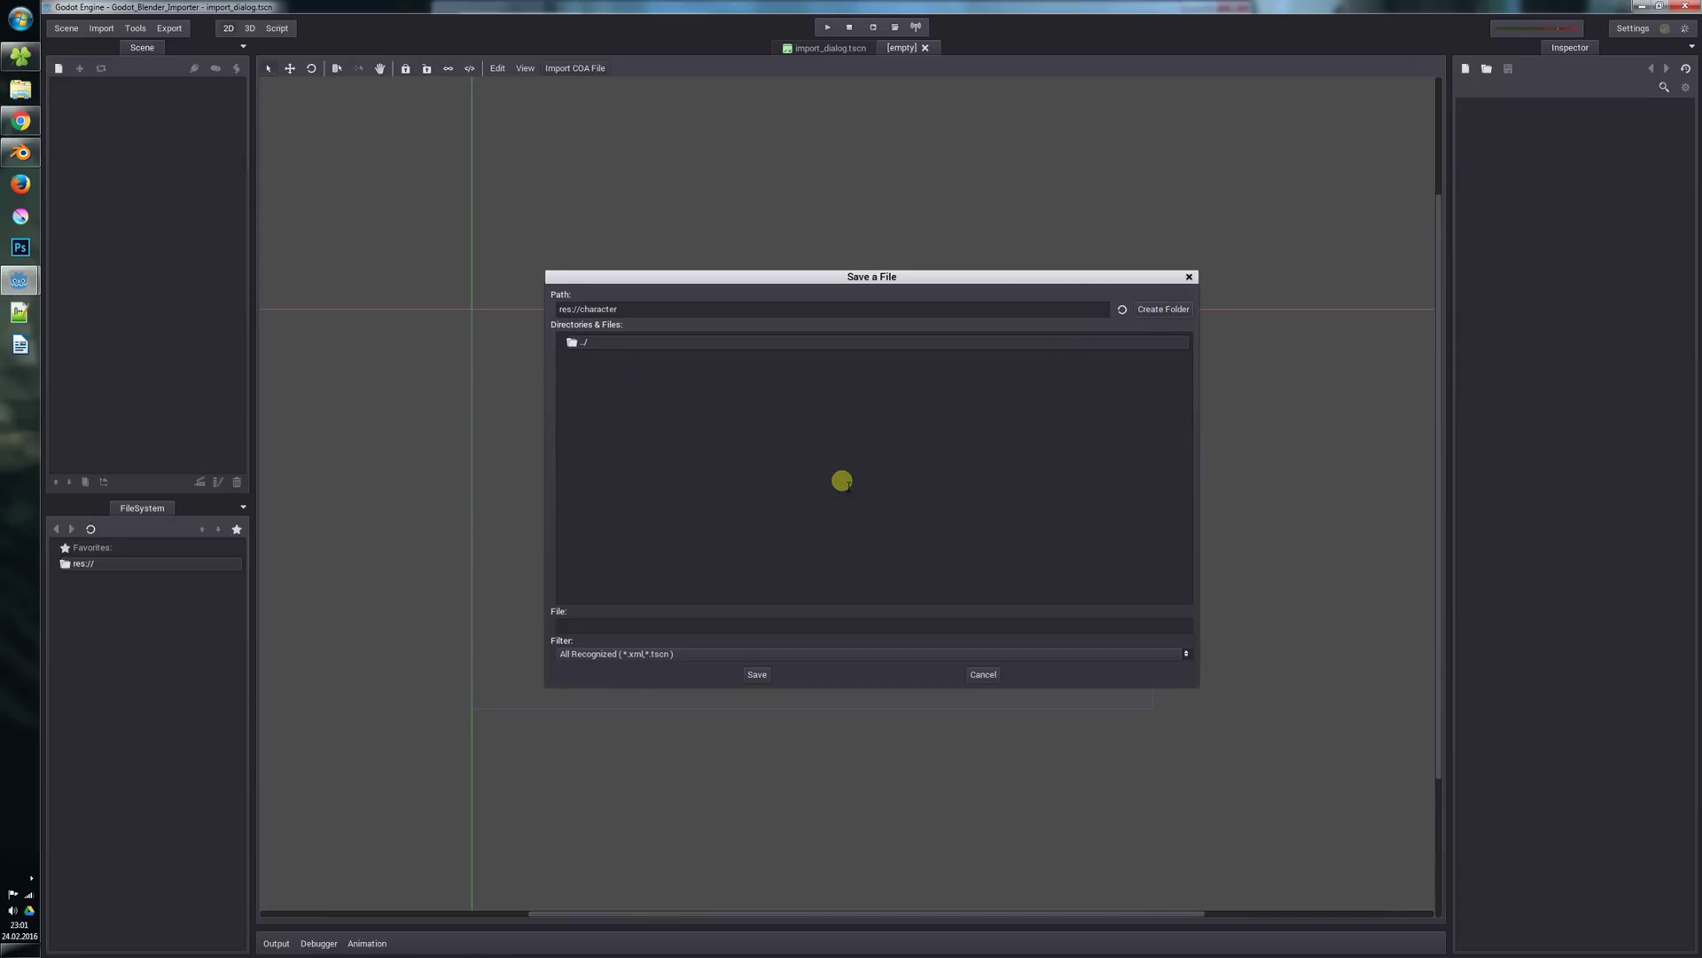
pyautogui.click(631, 623)
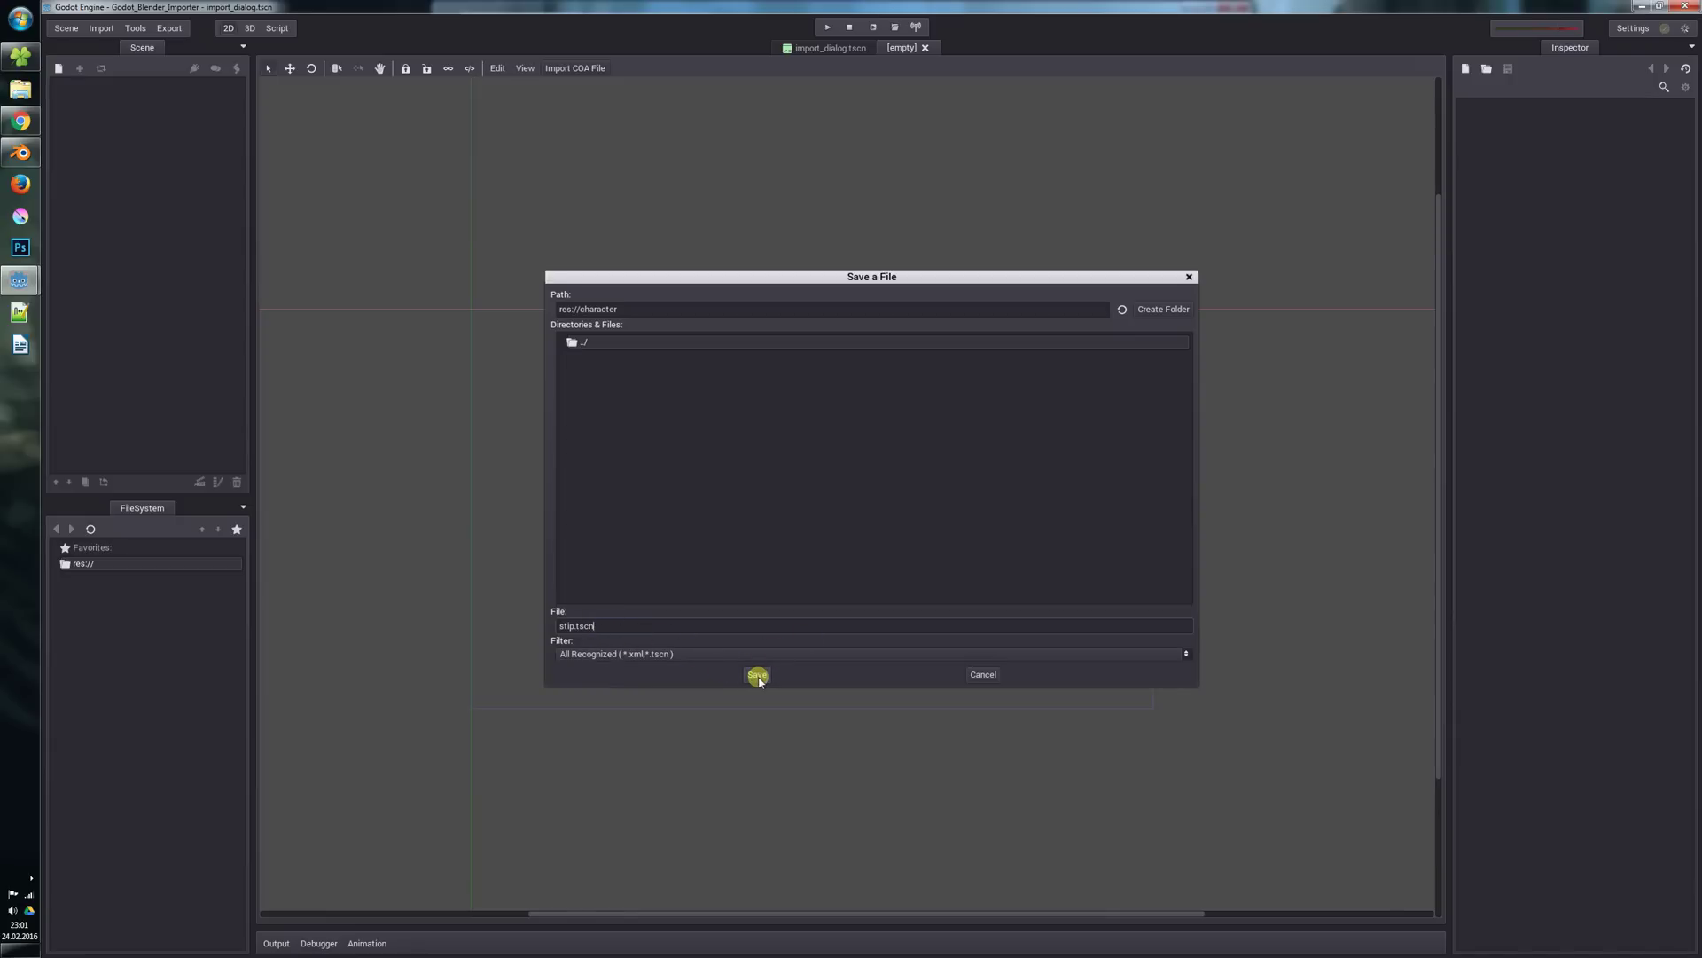
pyautogui.click(758, 675)
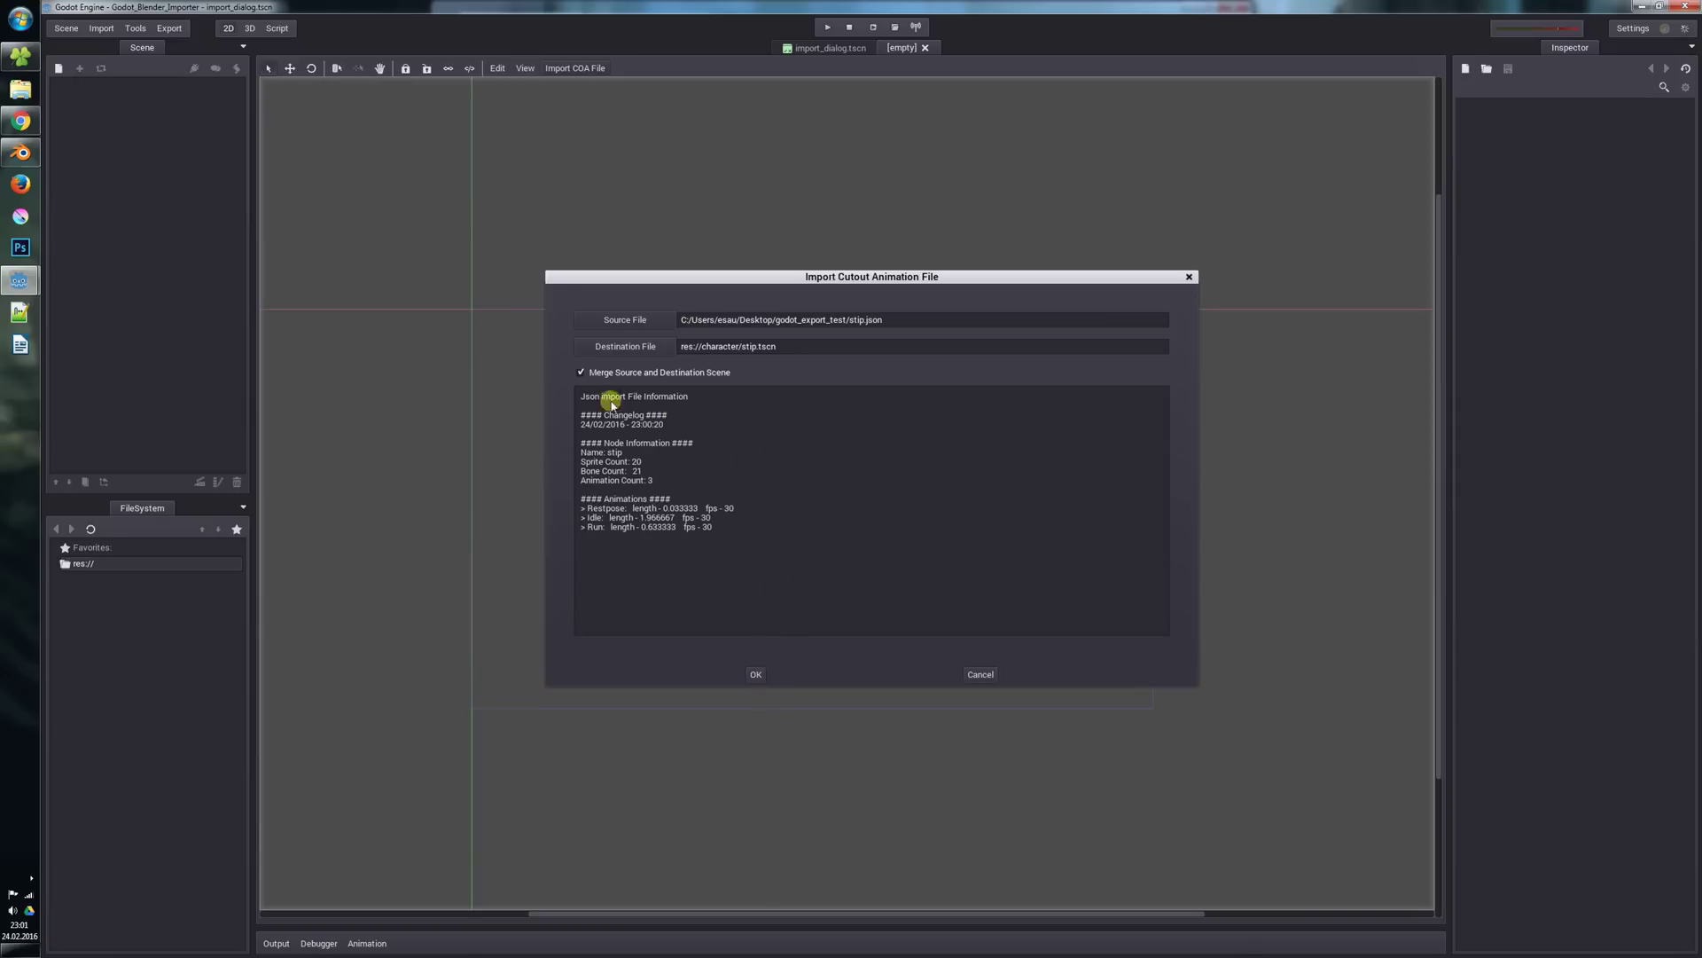
# Run the import, then browse res://character and its sprites folder to find stip.tscn.
pyautogui.click(758, 680)
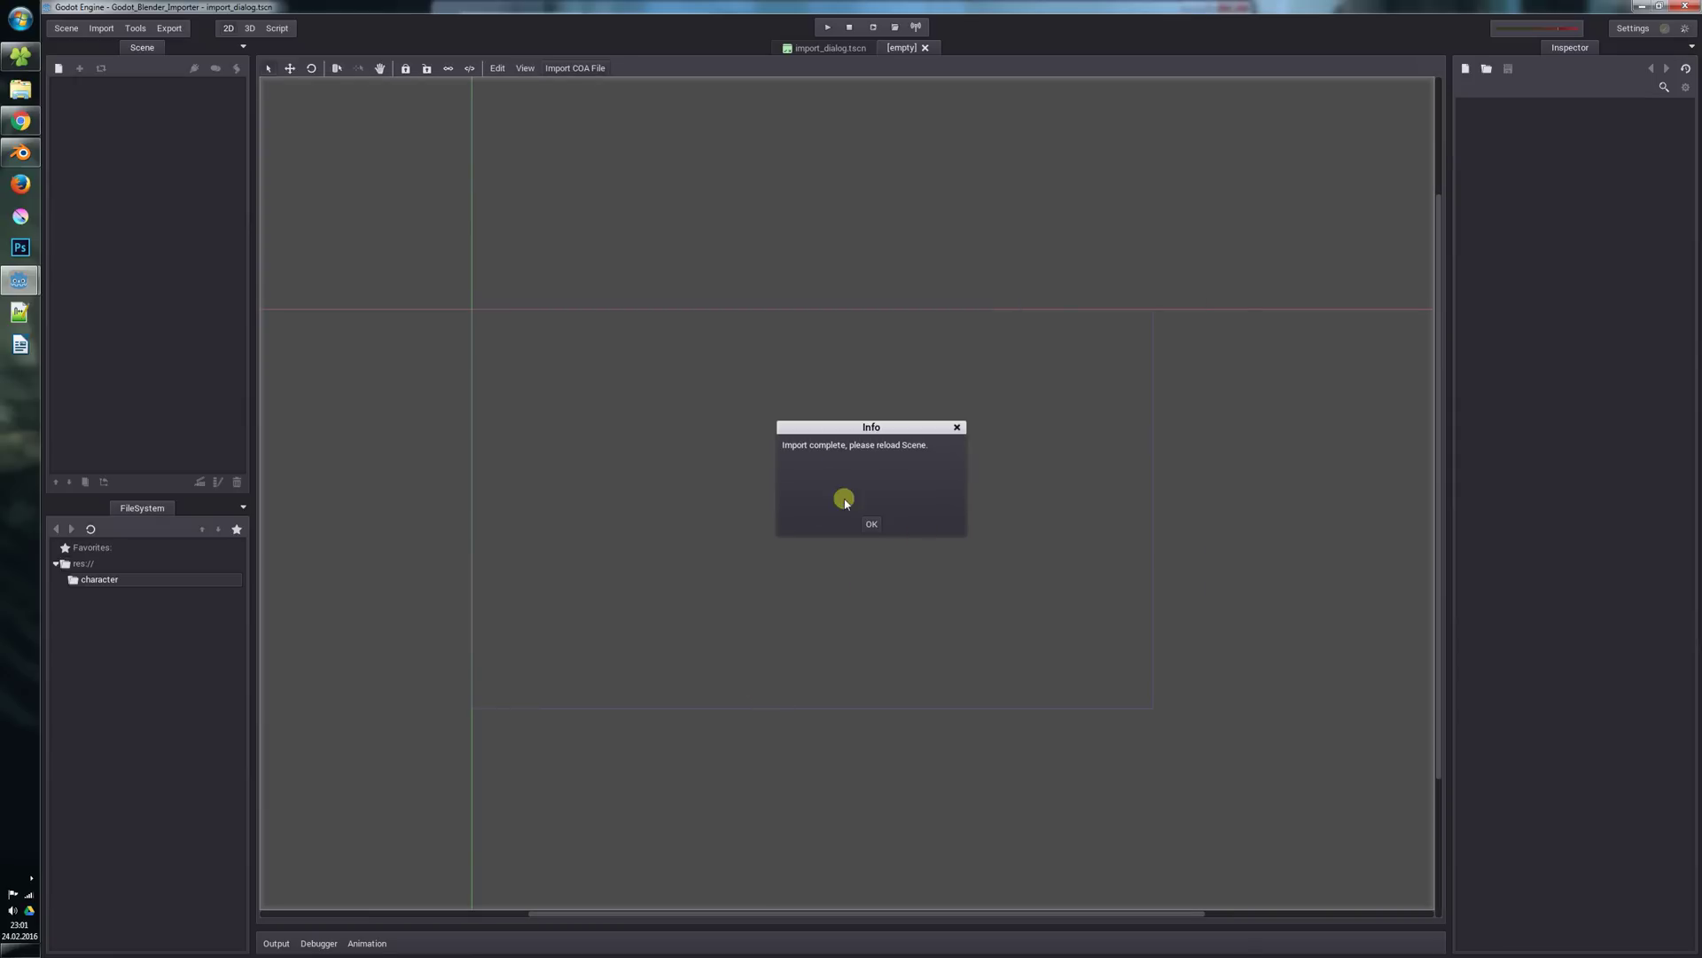
pyautogui.click(871, 524)
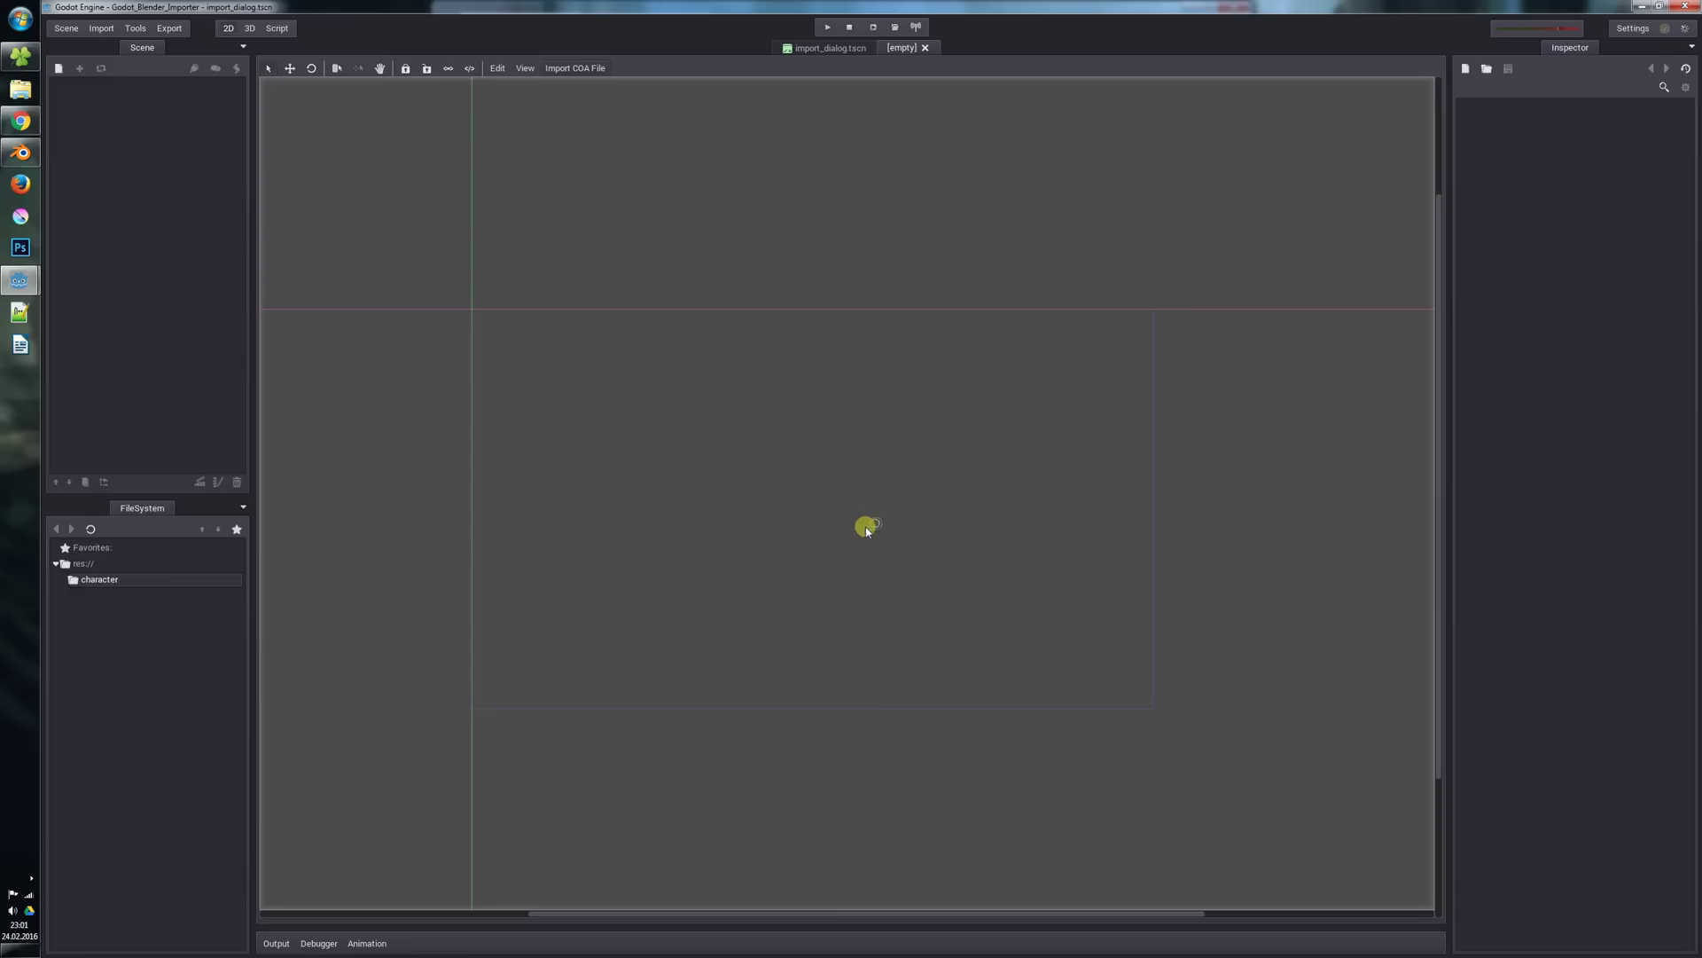
pyautogui.doubleClick(96, 580)
pyautogui.doubleClick(93, 587)
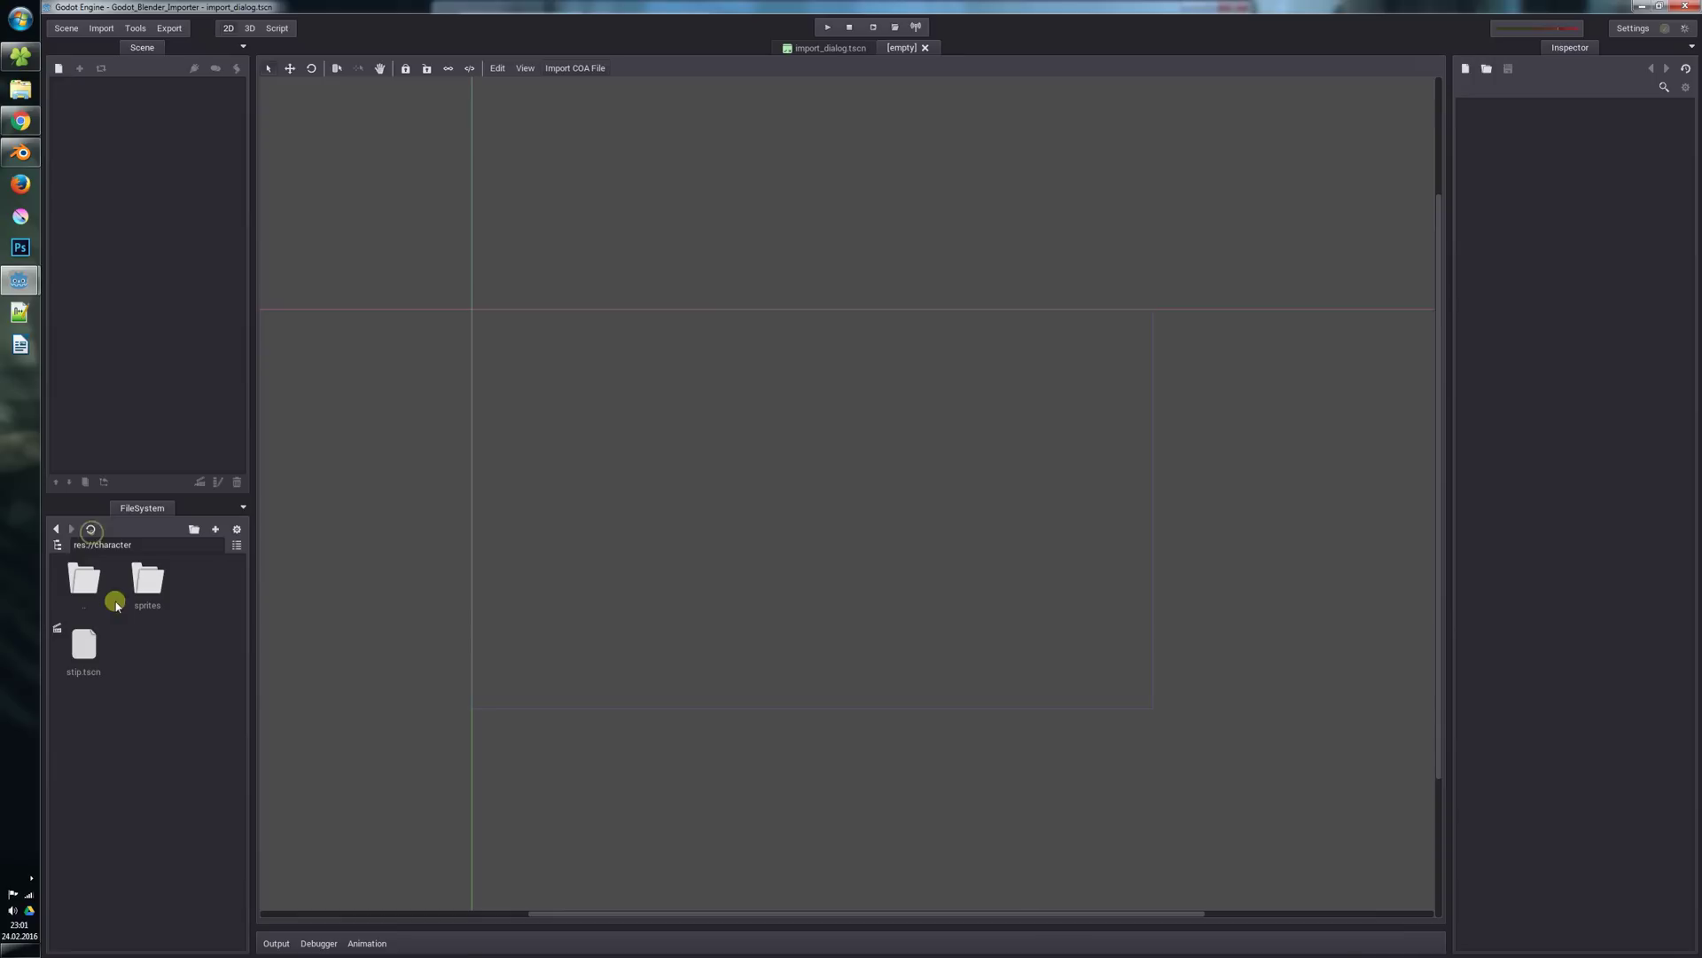
pyautogui.doubleClick(130, 606)
pyautogui.doubleClick(85, 585)
pyautogui.click(86, 650)
# Open stip.tscn and play the Run animation from its AnimationPlayer, then return to Blender.
pyautogui.doubleClick(89, 652)
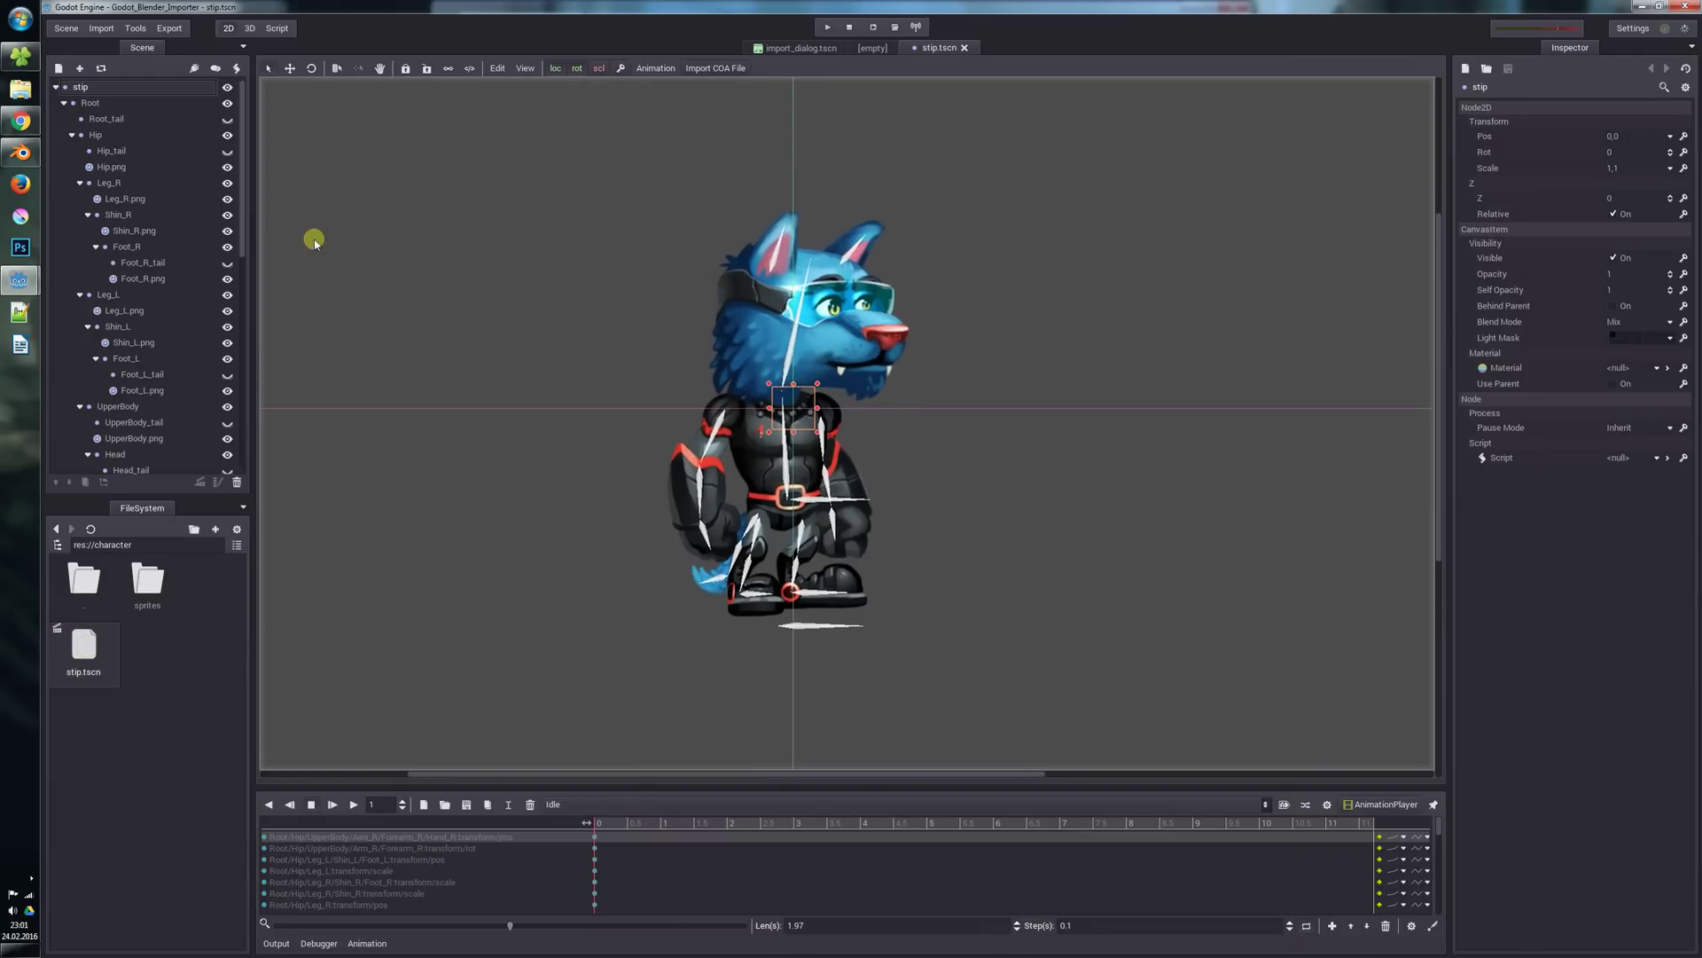
pyautogui.click(64, 102)
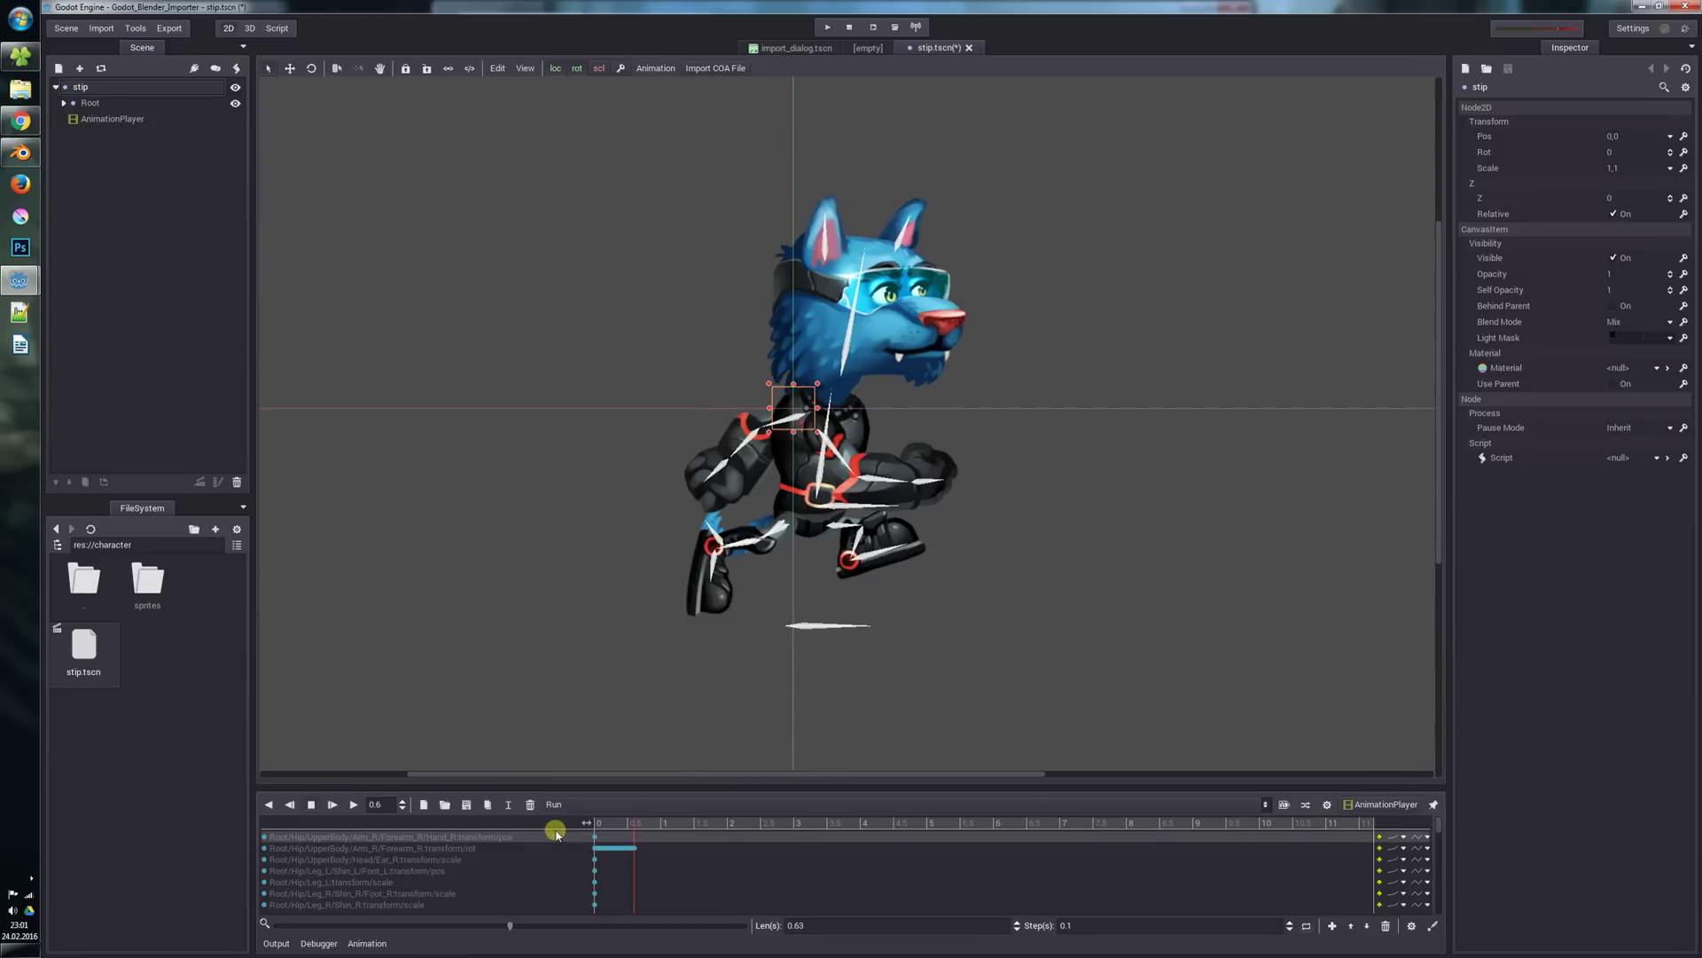
pyautogui.click(353, 804)
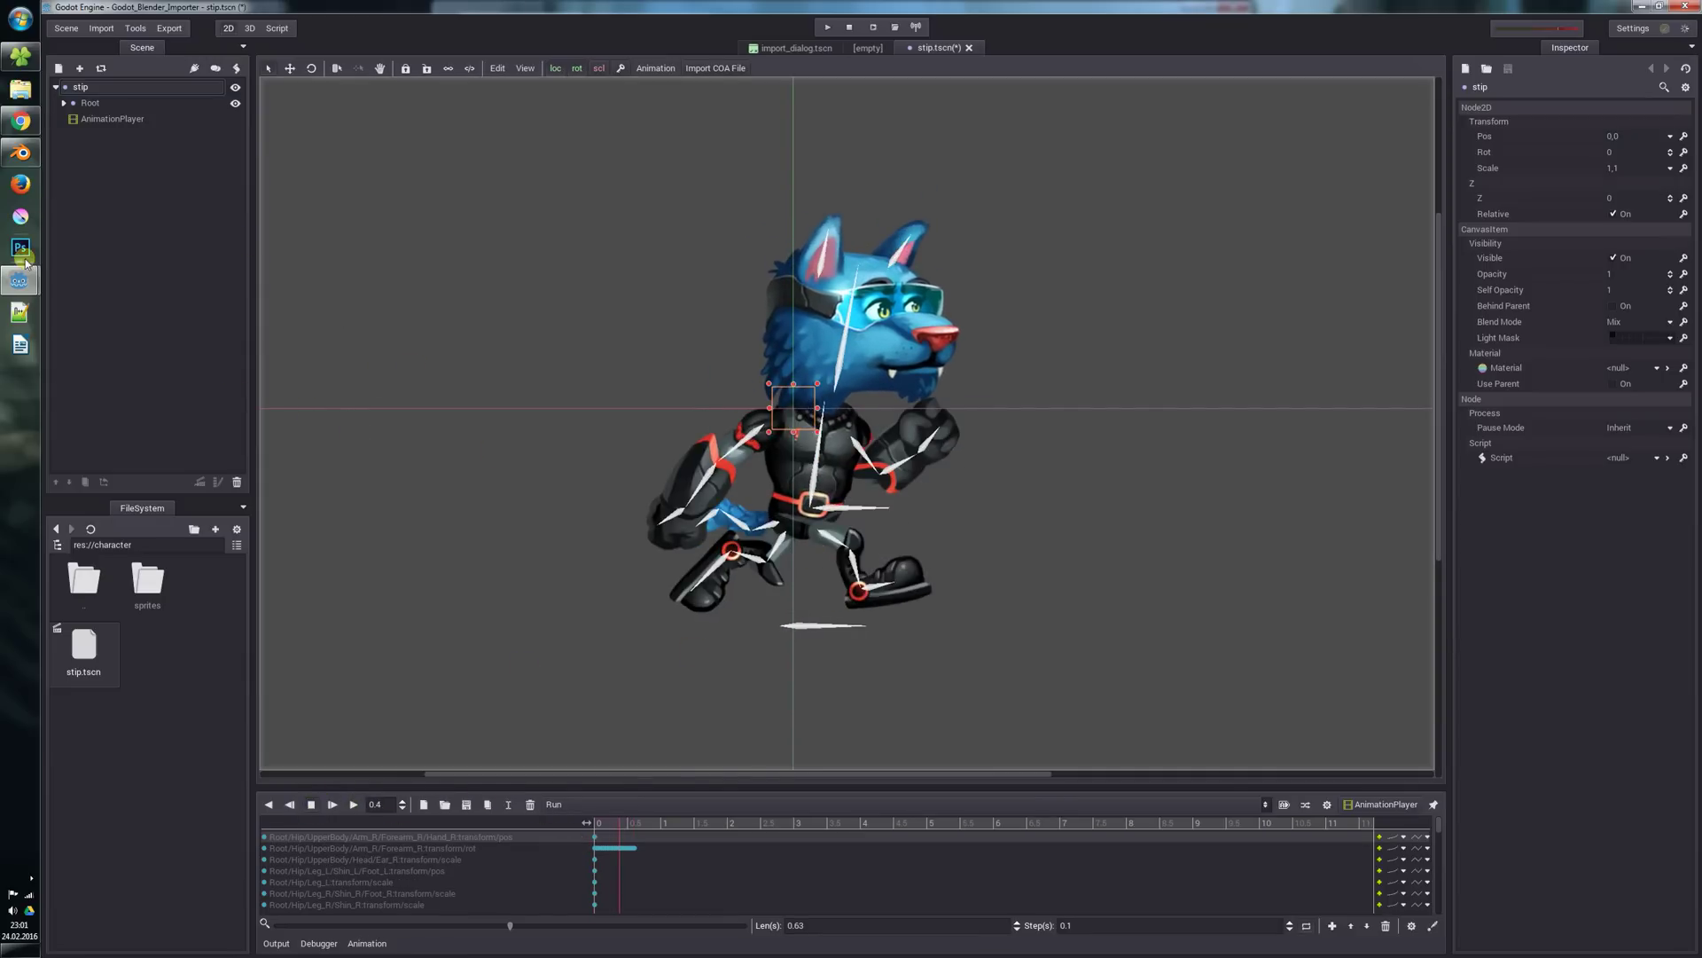
pyautogui.click(19, 153)
# In Pose Mode, add a cutout animation collection named Damage with end frame 30.
pyautogui.rightClick(926, 461)
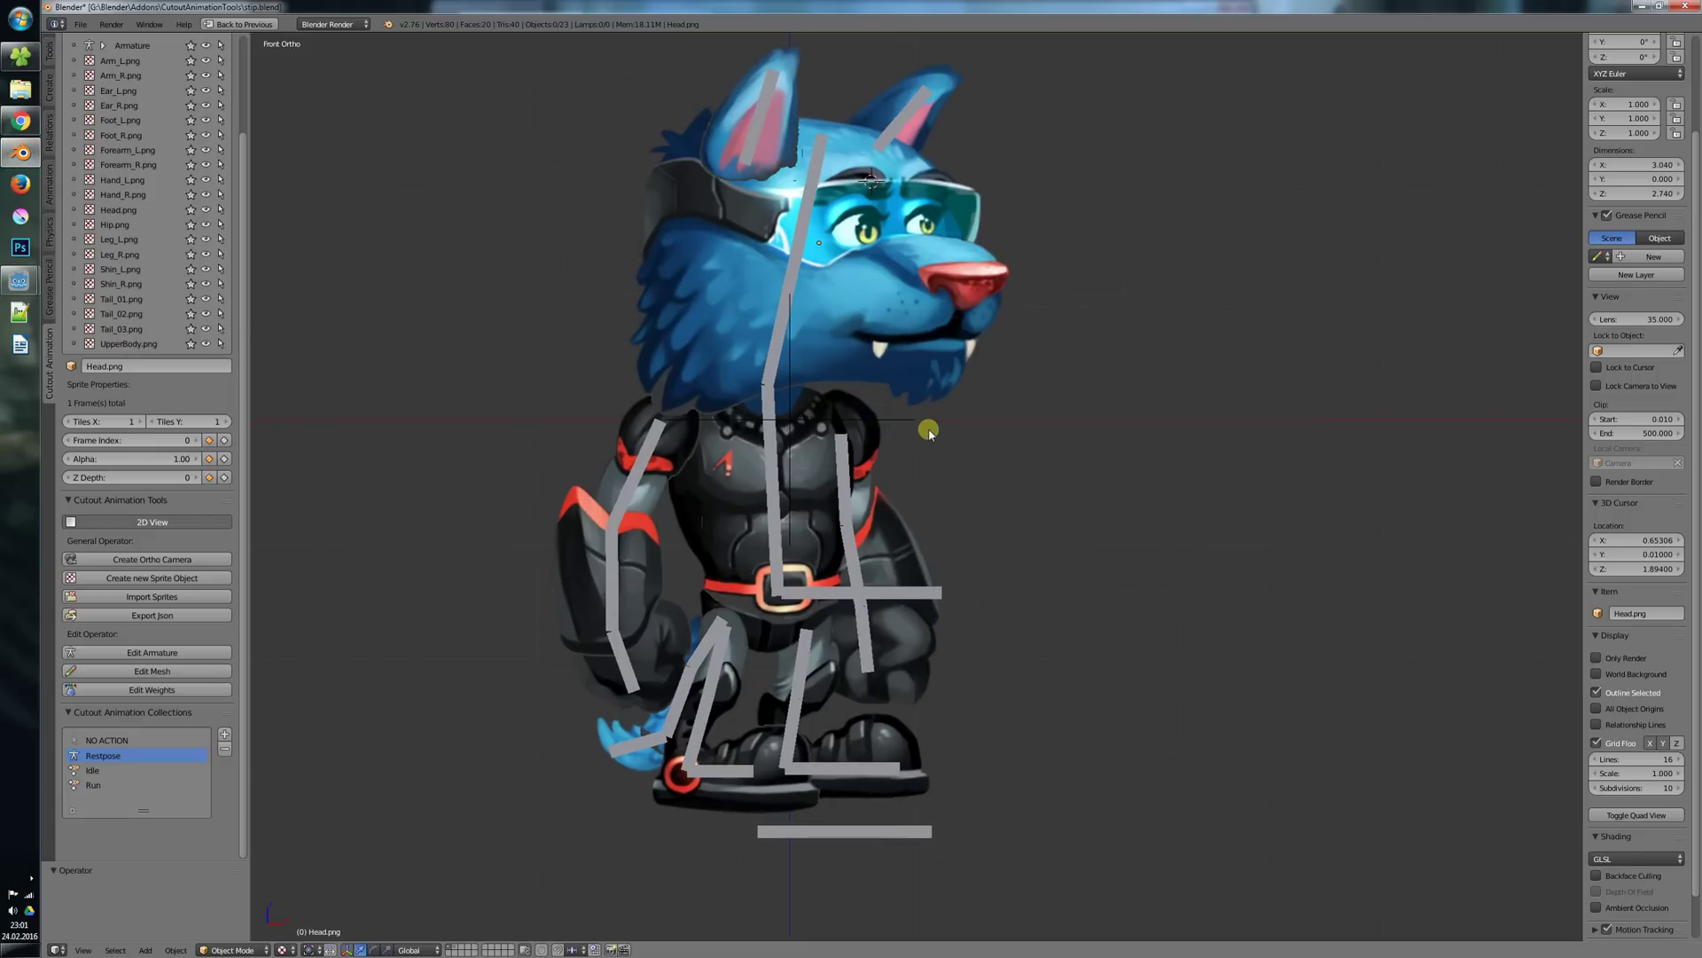
pyautogui.hotkey('ctrl', 'Tab')
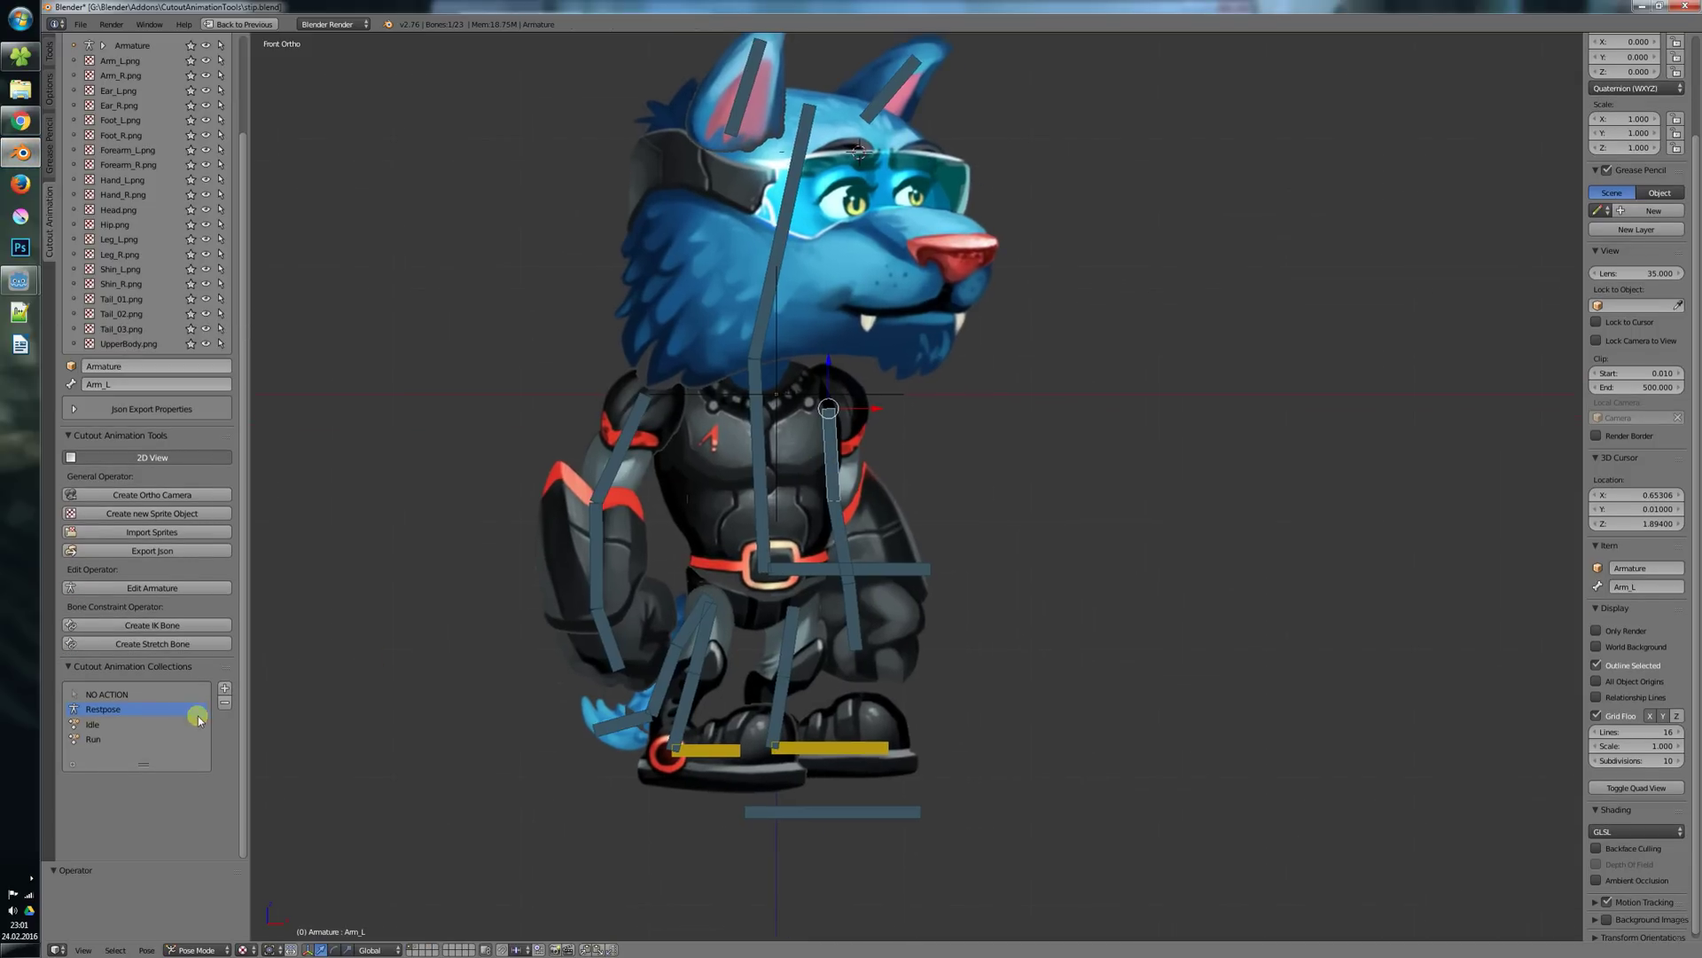
pyautogui.click(224, 688)
pyautogui.doubleClick(125, 755)
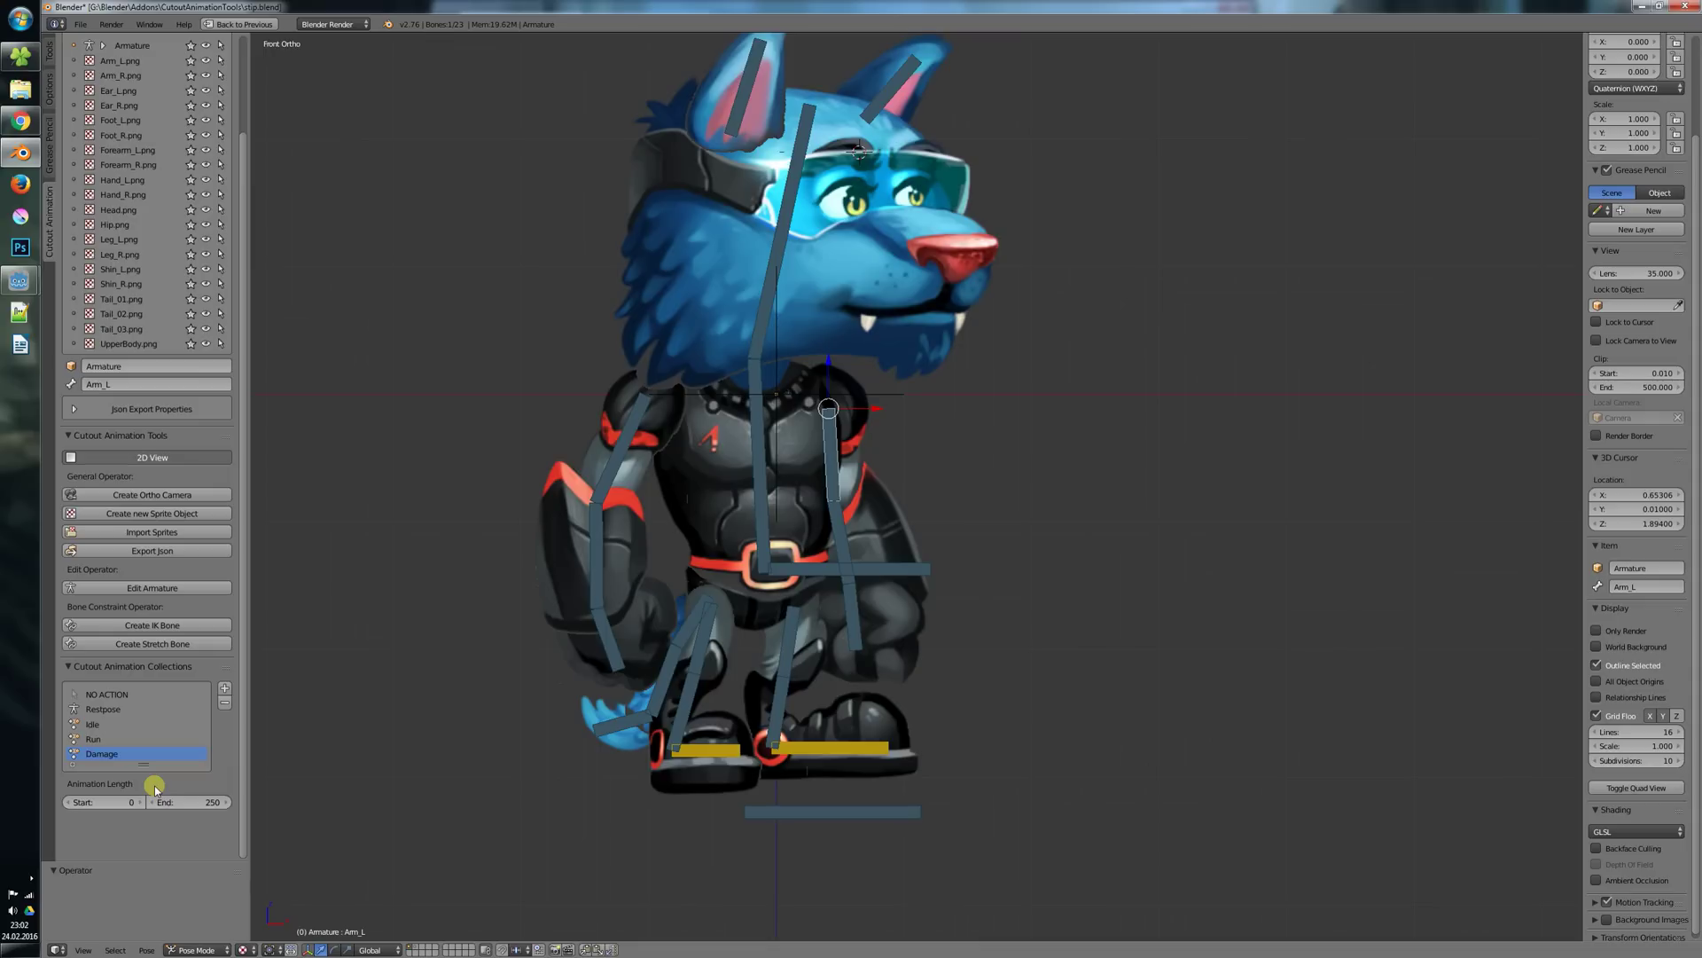
pyautogui.click(189, 802)
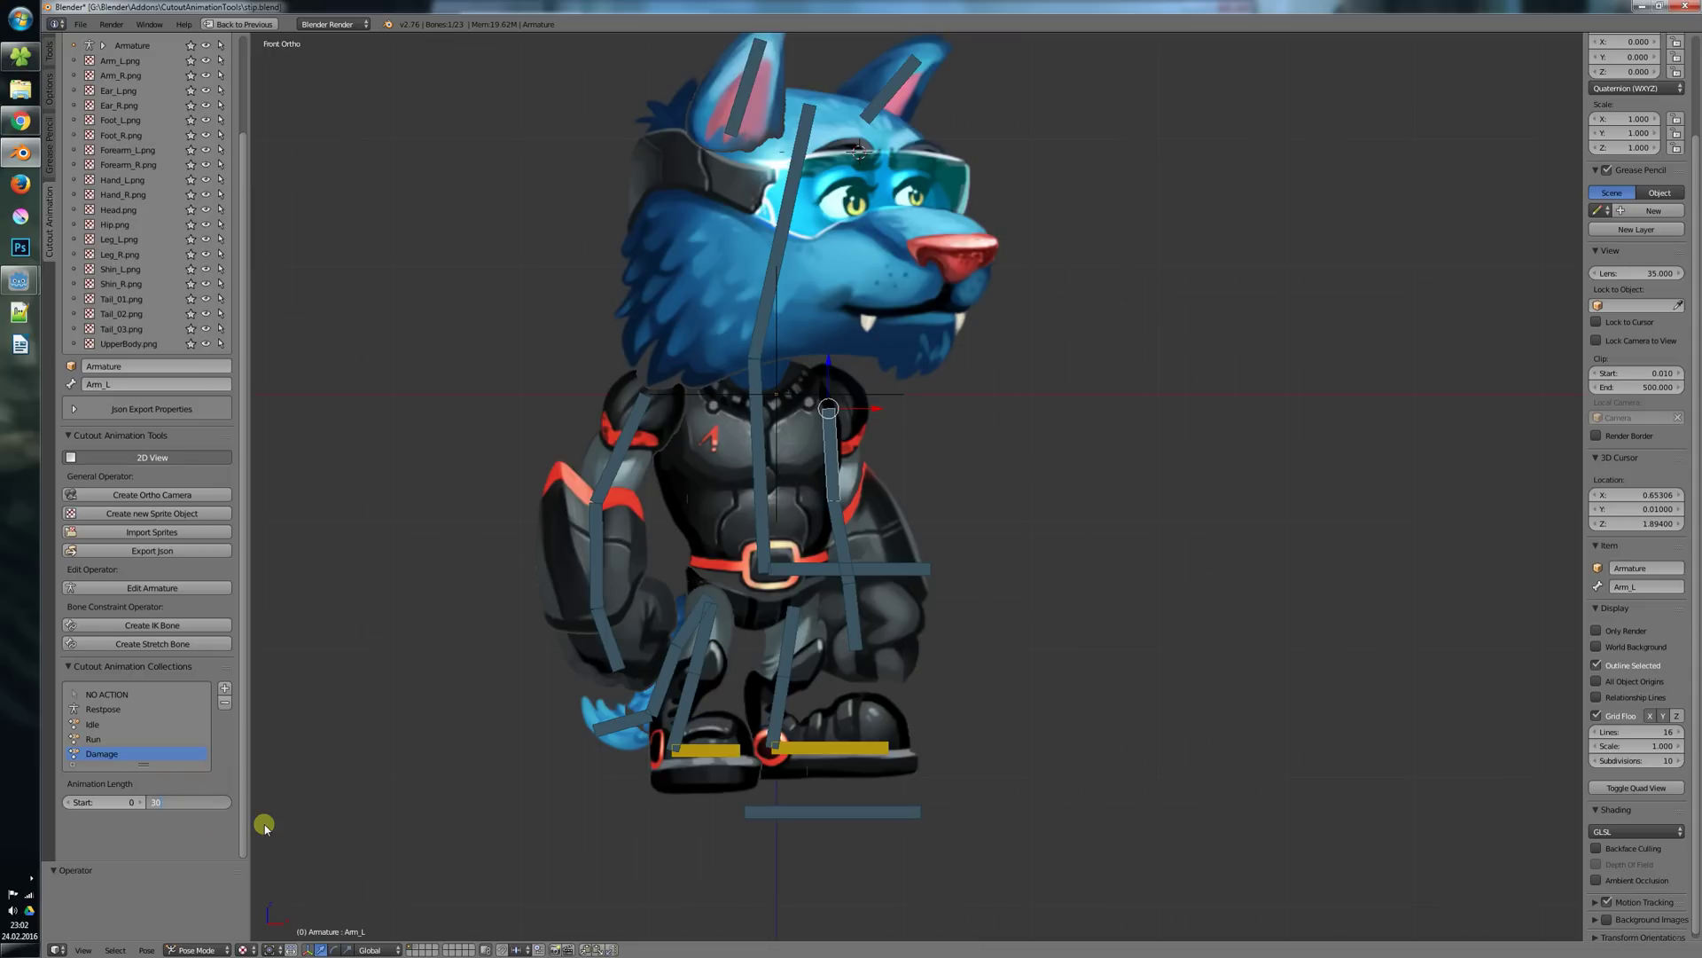
pyautogui.write('30')
pyautogui.press('Return')
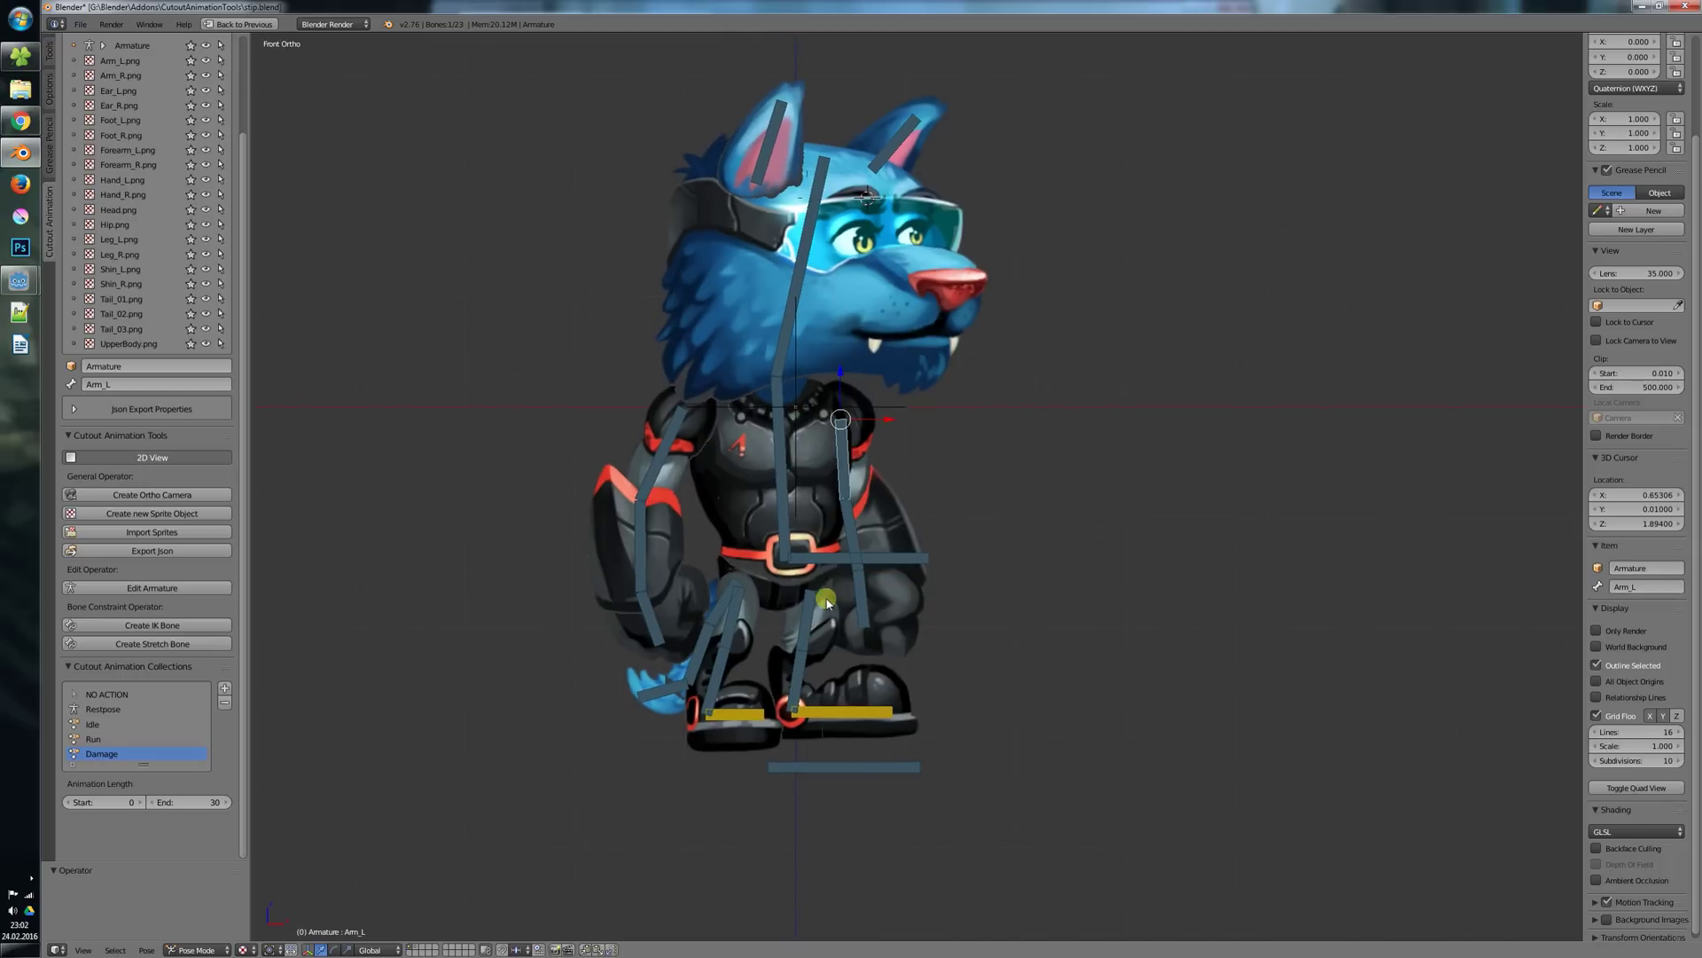
# Duplicate the Forearm_L sprite and place the copy just right of the wolf's body.
pyautogui.rightClick(841, 568)
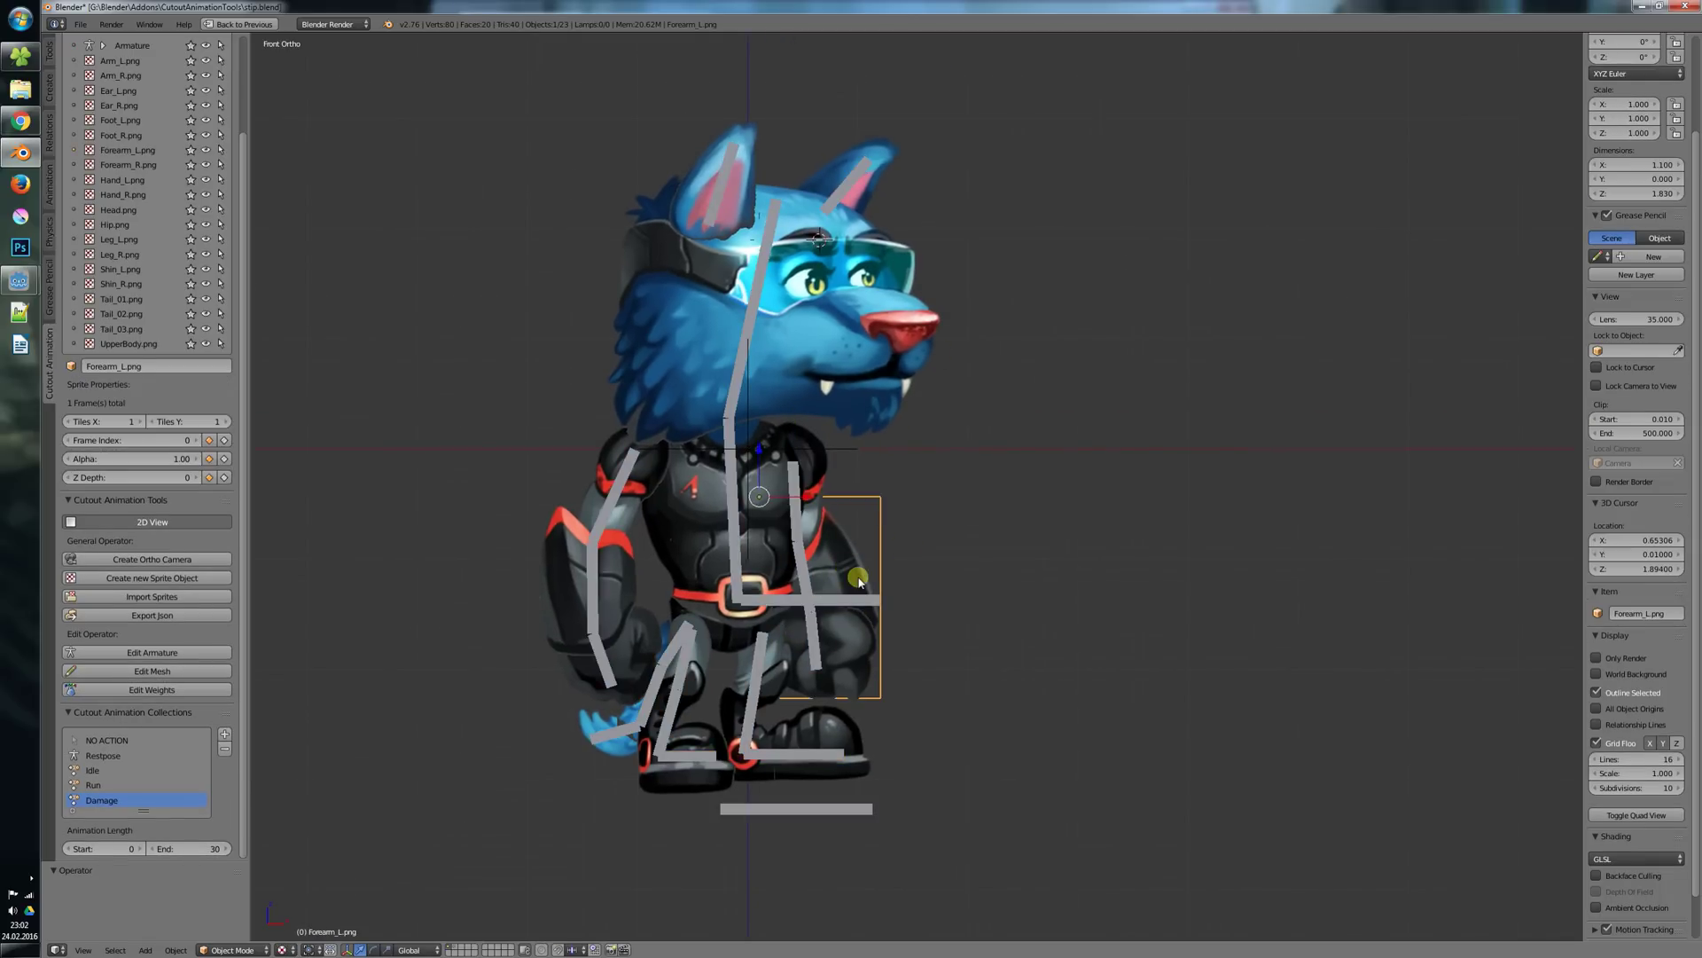
pyautogui.hotkey('shift', 'd')
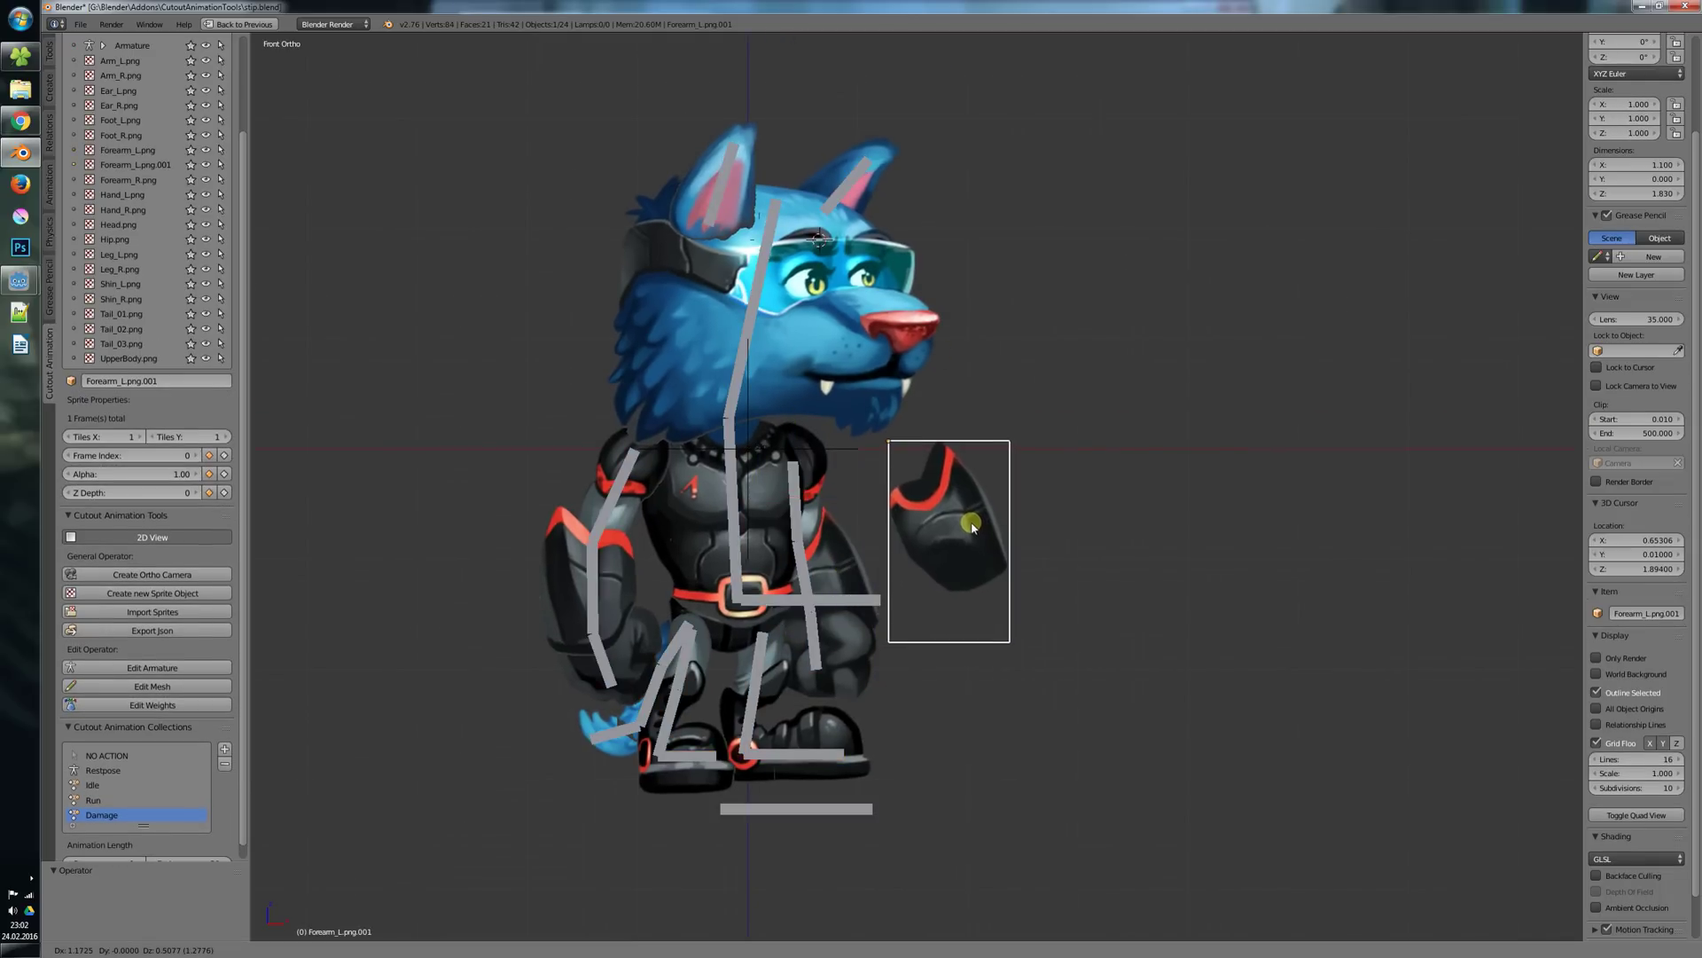
pyautogui.click(973, 536)
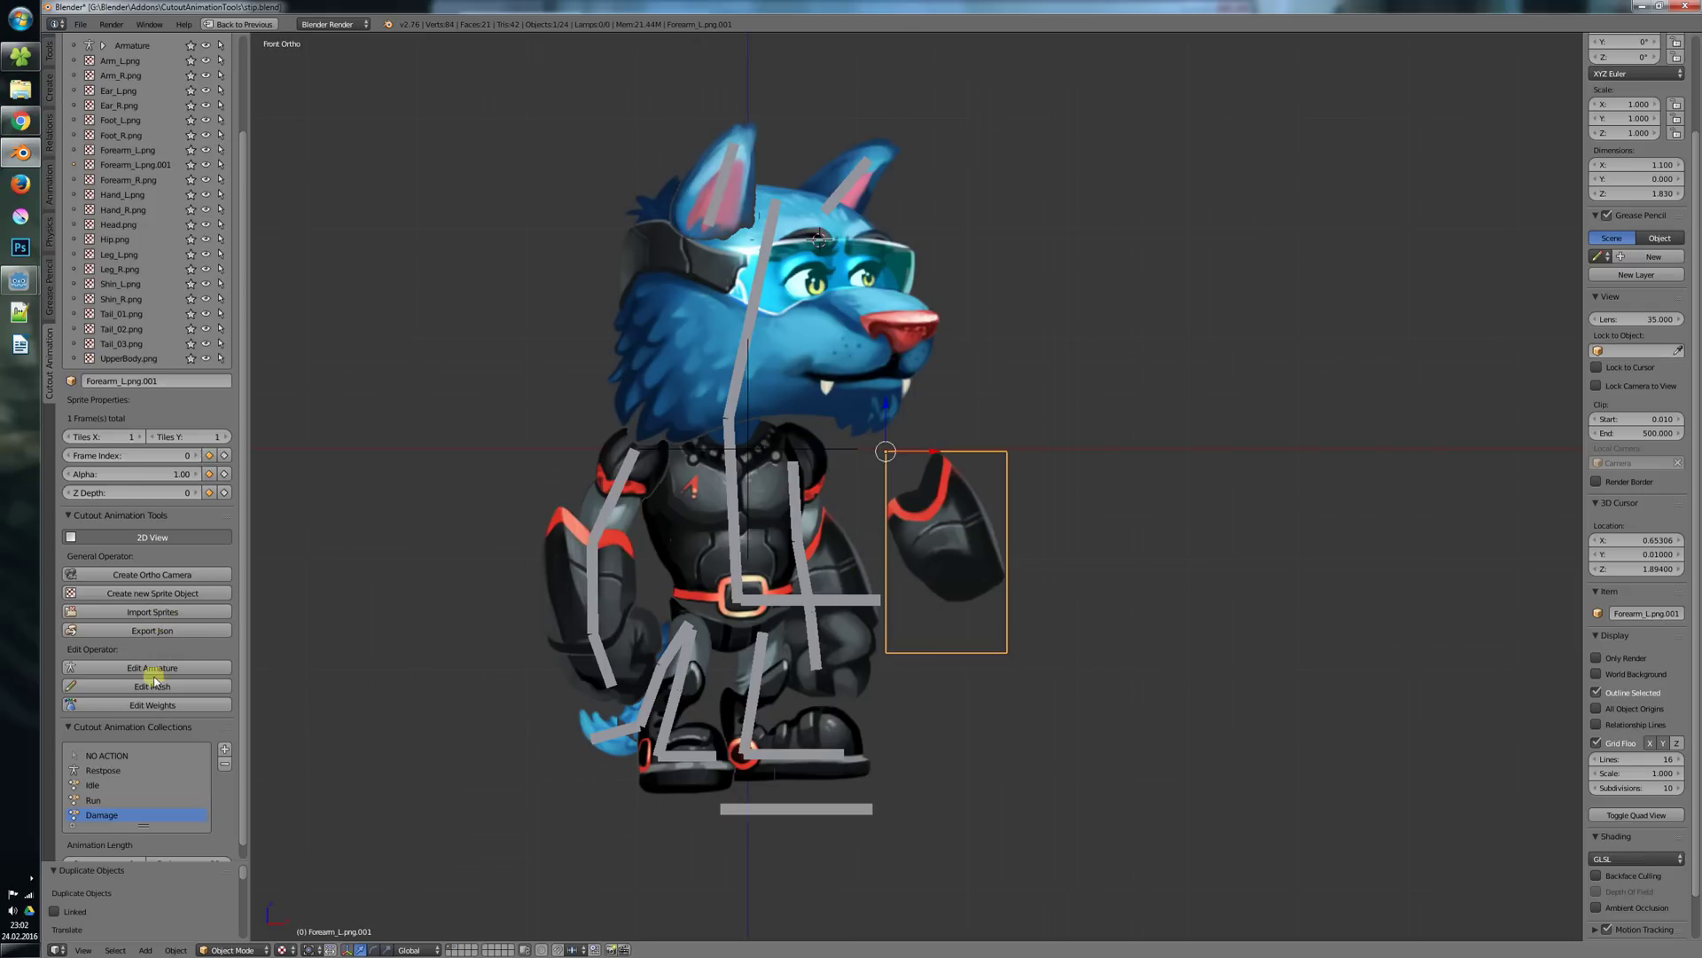
# Select the Forearm_L bone in Edit Armature, then return the rig to Pose Mode.
pyautogui.click(152, 667)
pyautogui.rightClick(805, 575)
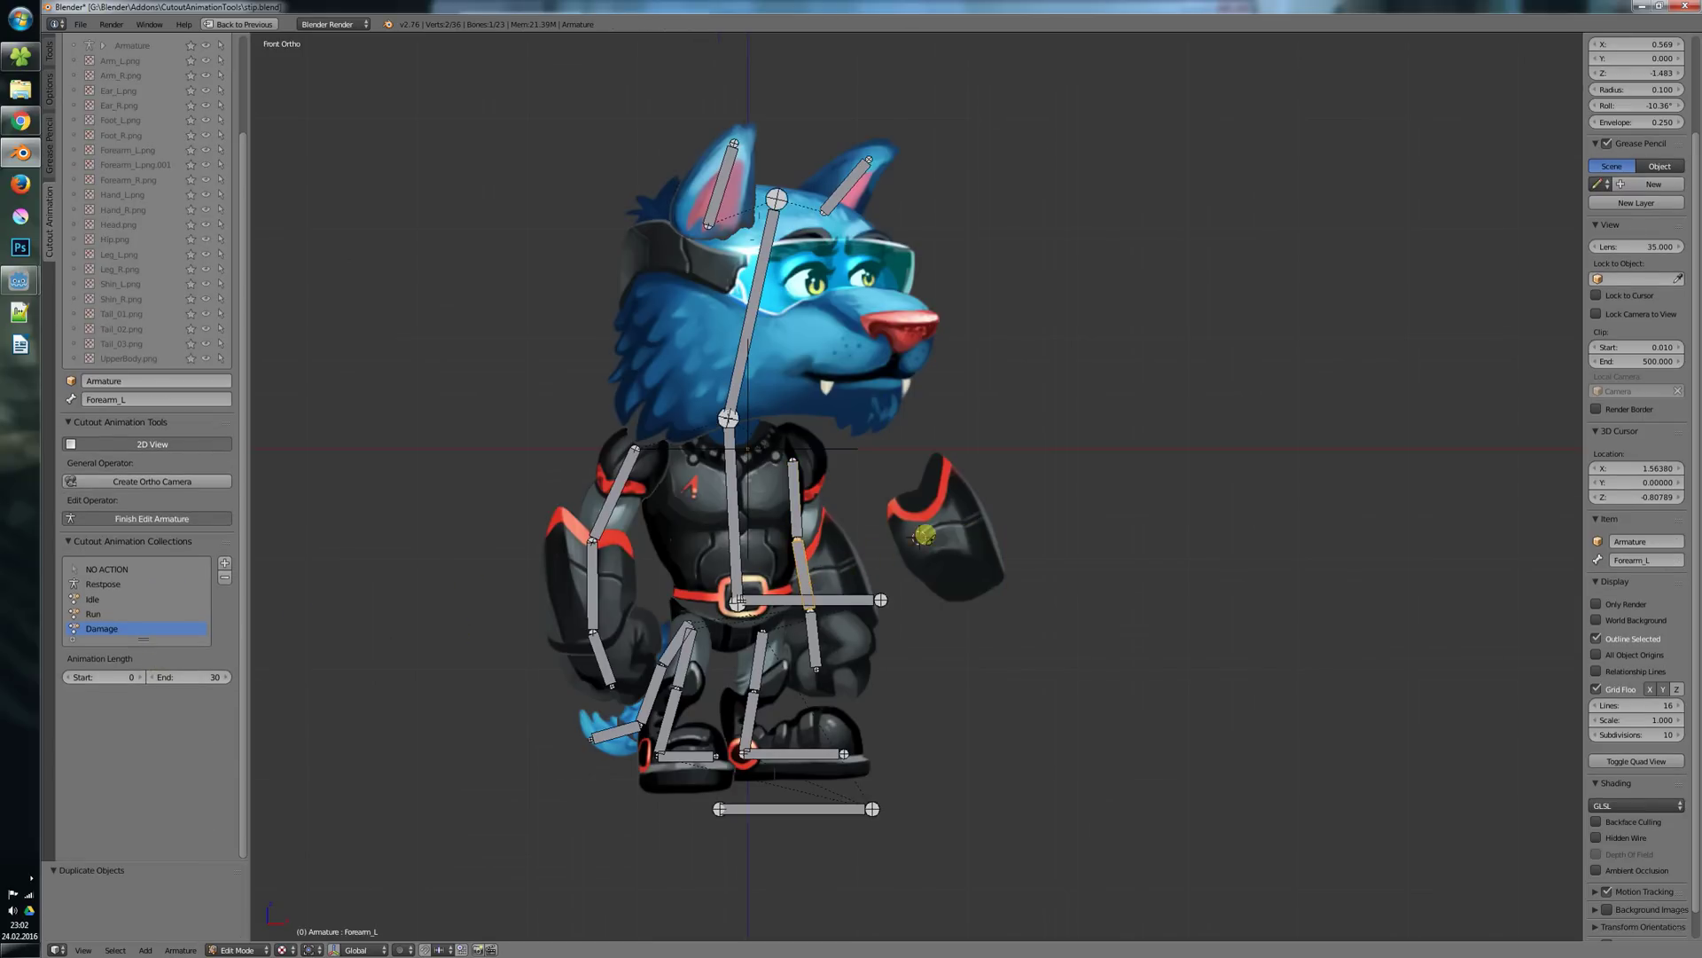
pyautogui.press('Tab')
pyautogui.rightClick(931, 574)
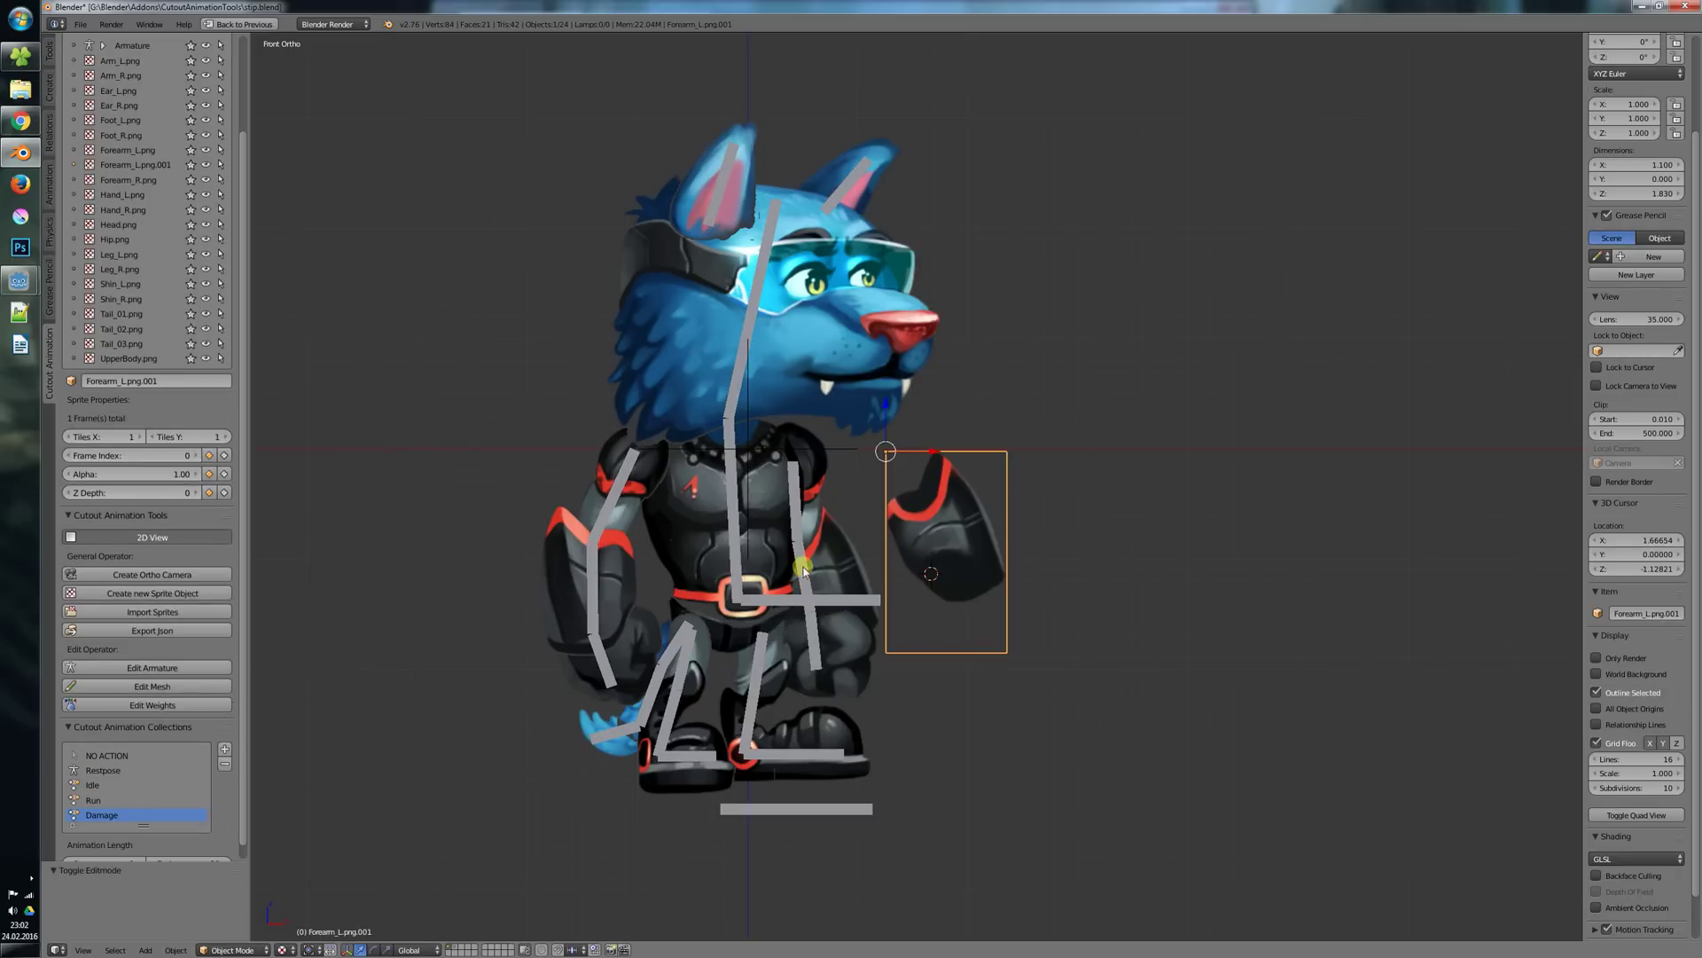
pyautogui.rightClick(803, 567)
pyautogui.hotkey('ctrl', 'Tab')
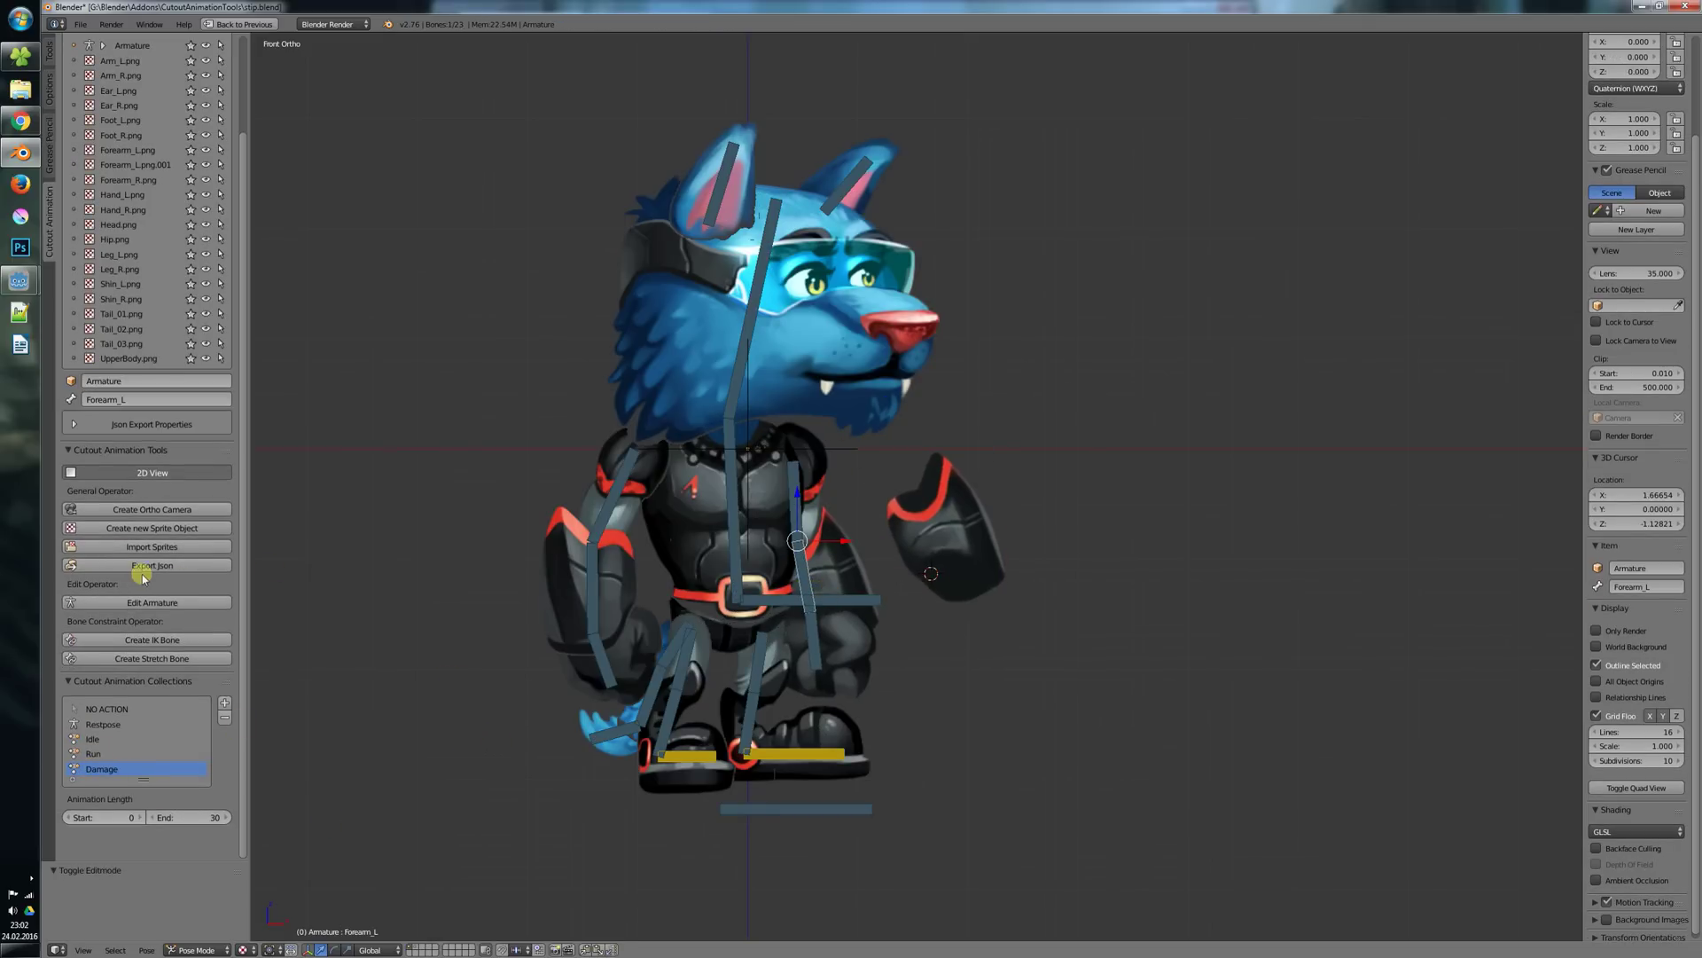
# Re-export the wolf rig as JSON over stip.json, then bring Godot back up.
pyautogui.click(168, 565)
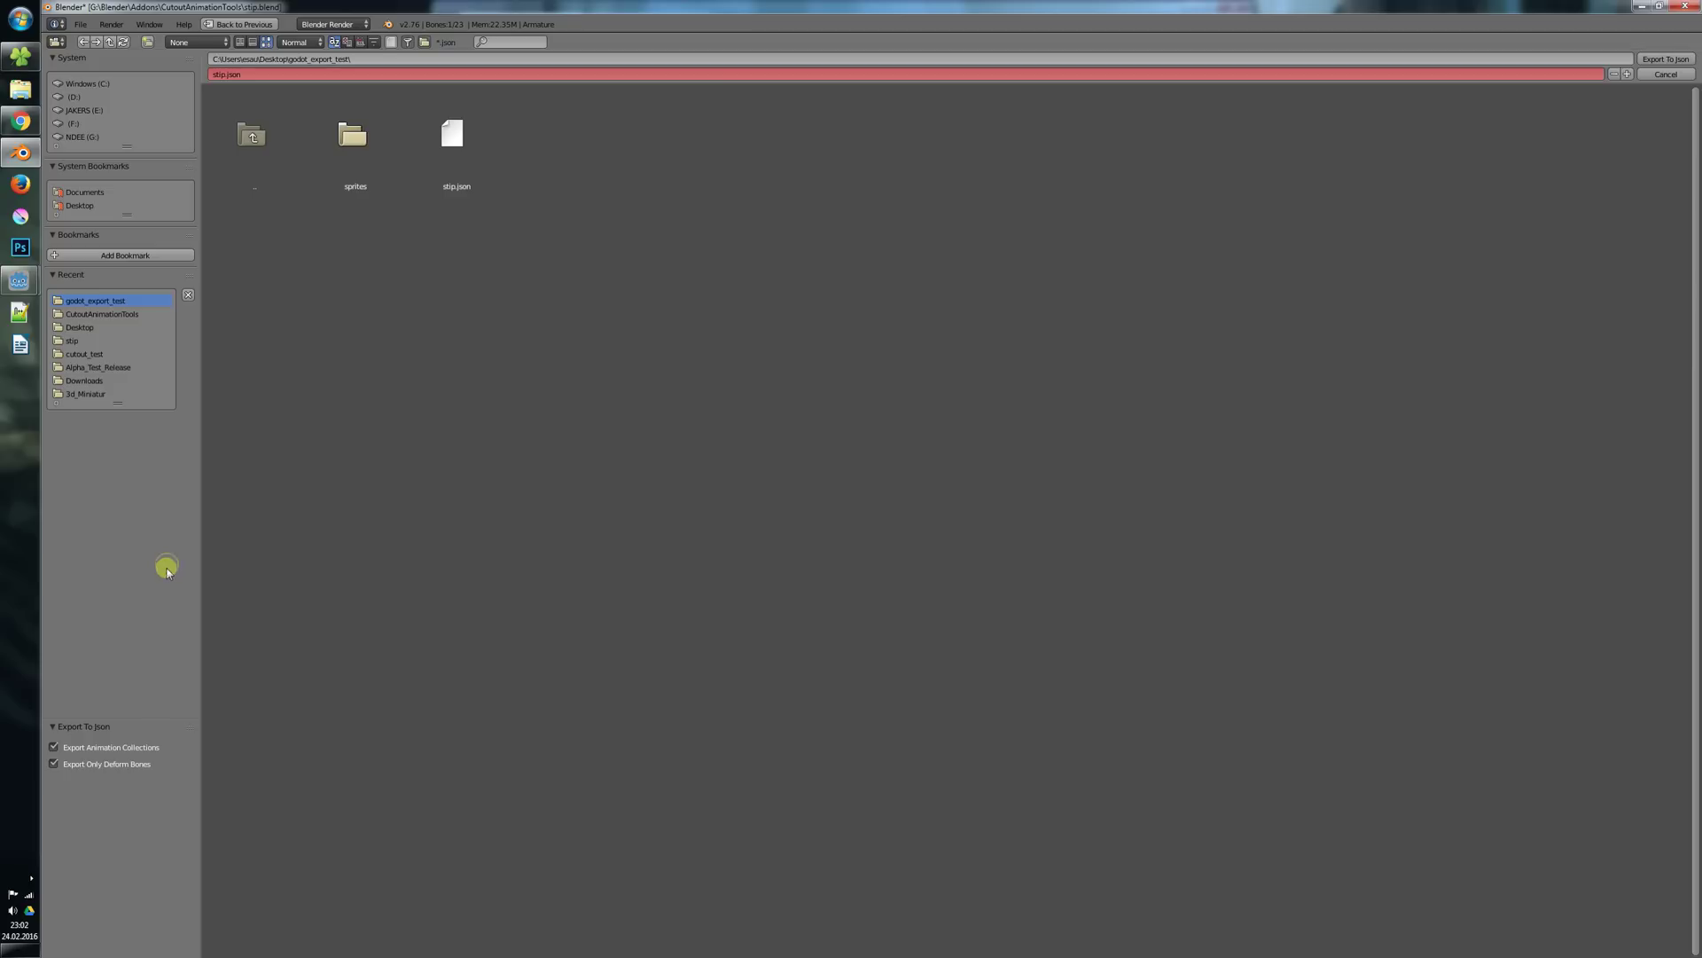
pyautogui.click(456, 139)
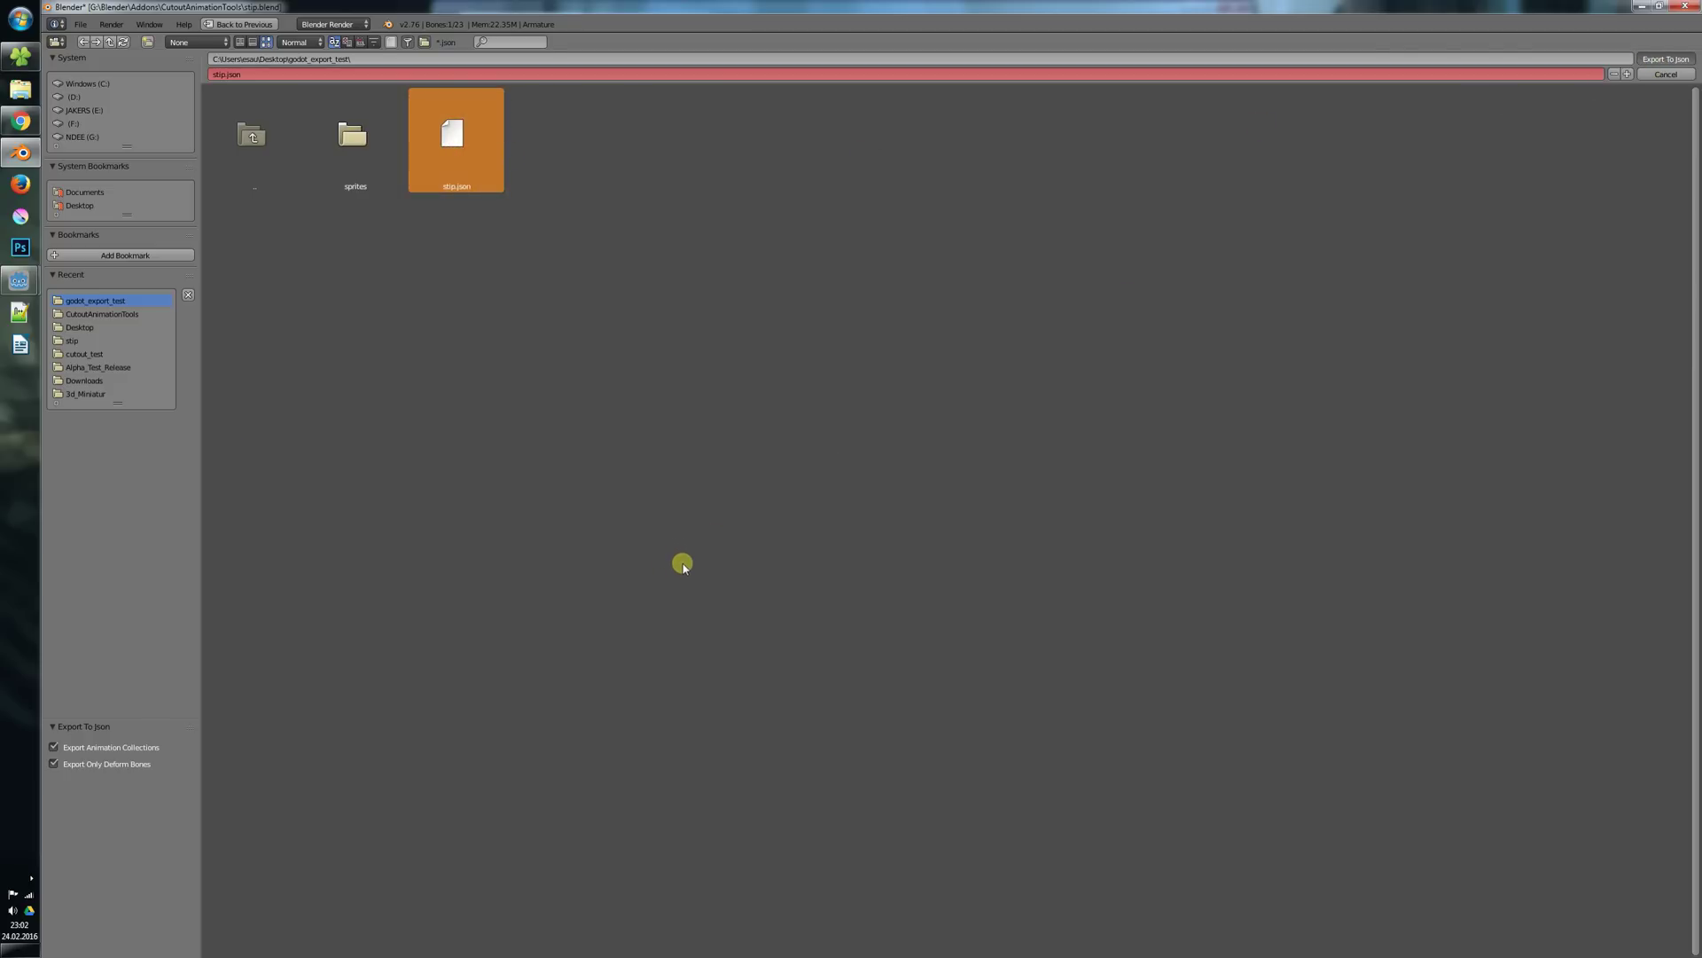
pyautogui.press('Return')
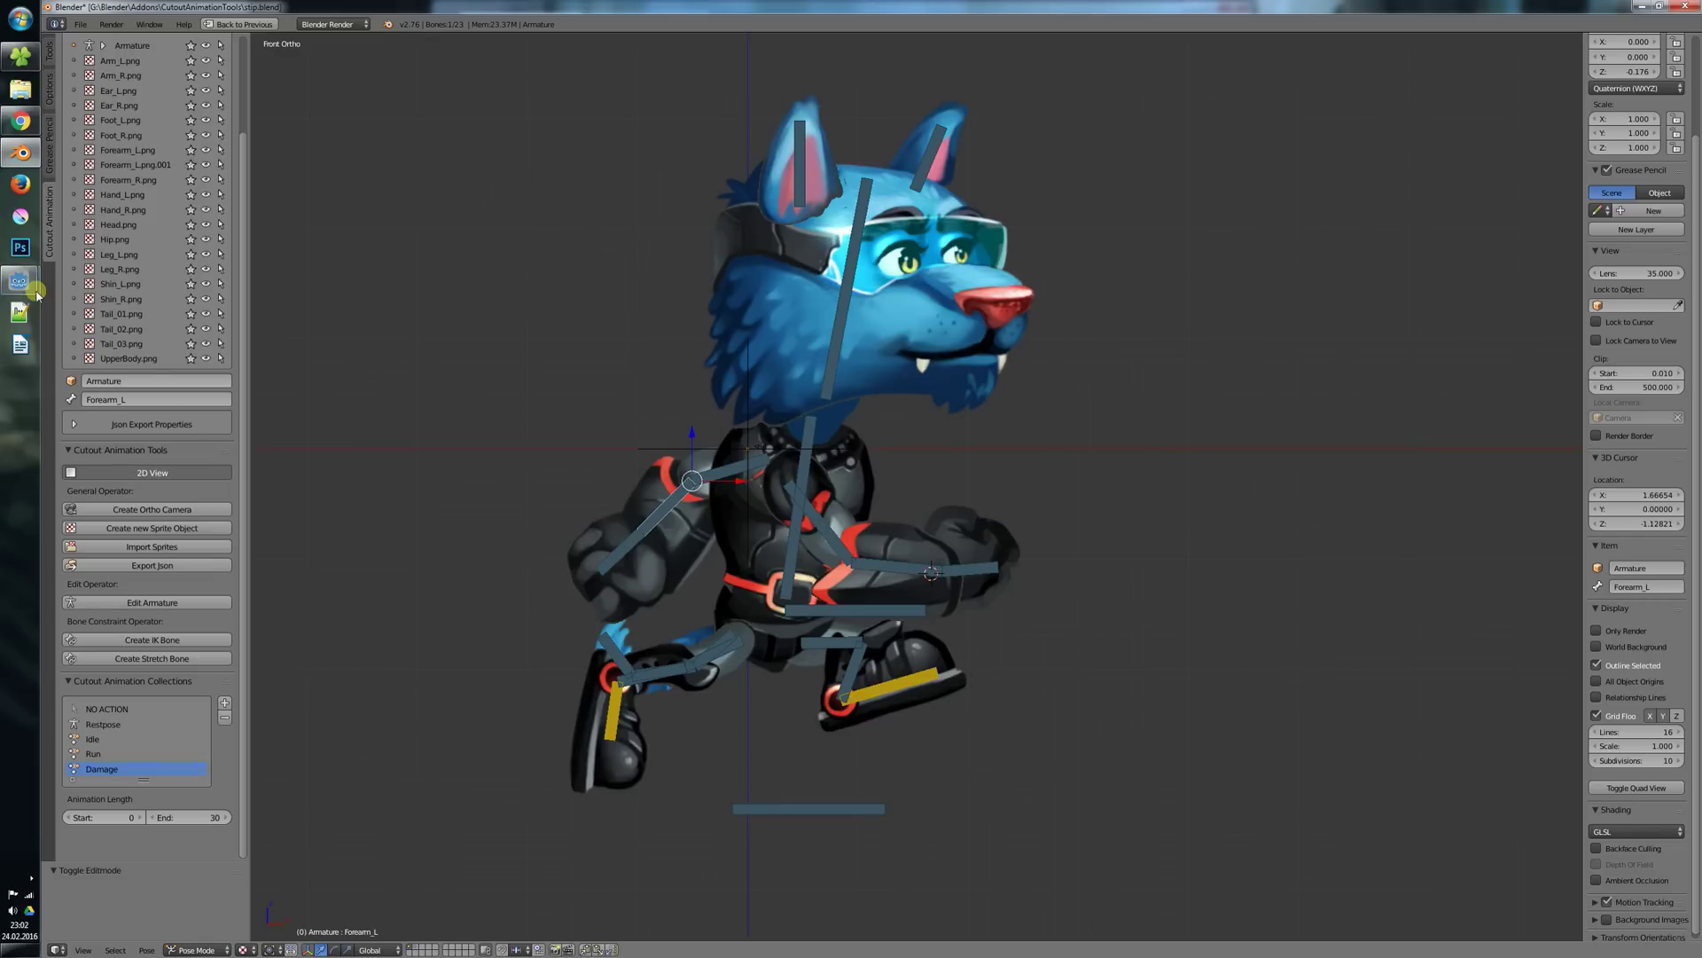
pyautogui.moveTo(29, 282)
pyautogui.click(146, 324)
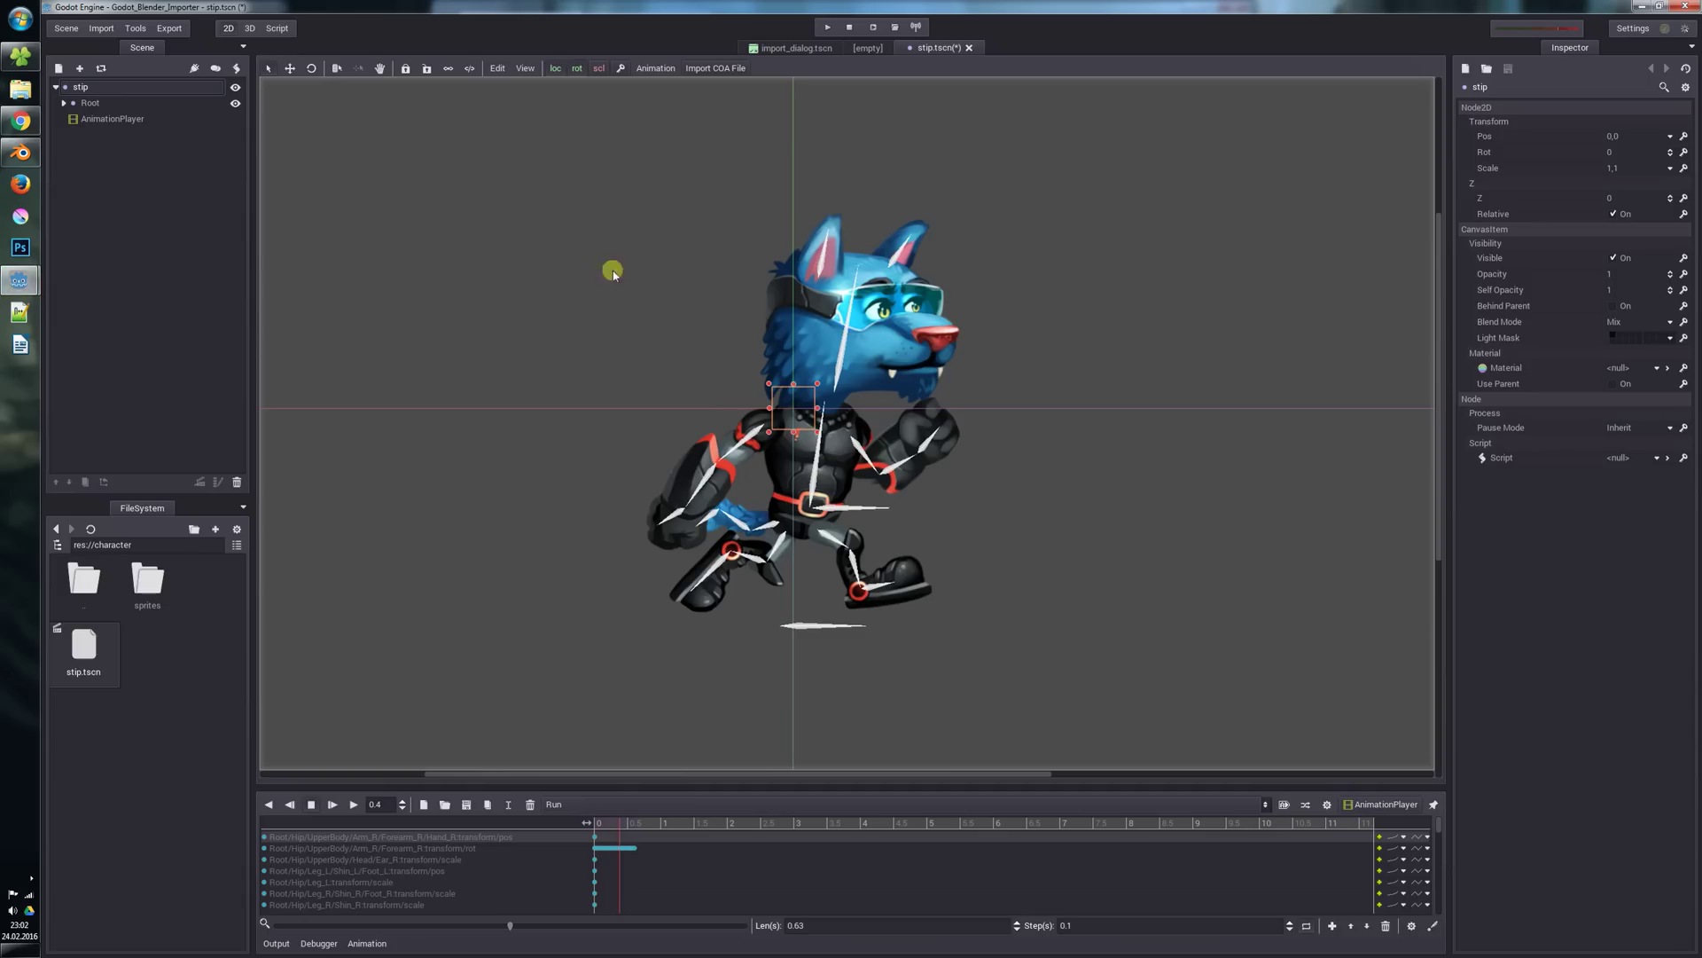
pyautogui.click(722, 68)
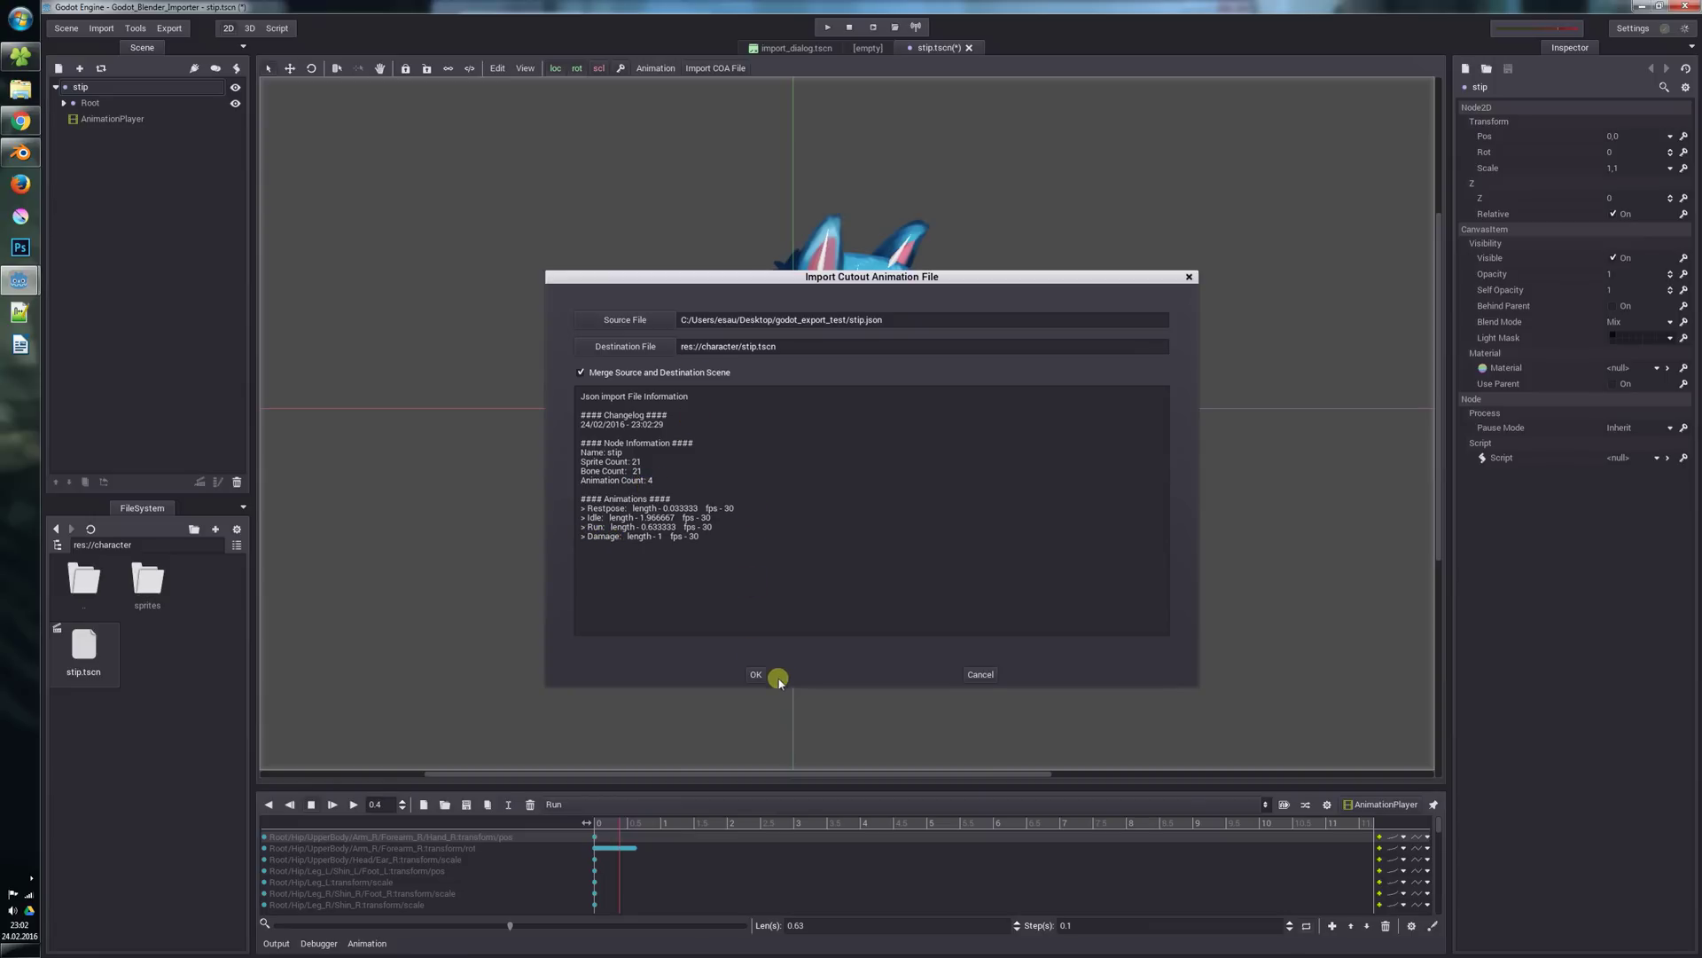
pyautogui.click(1189, 278)
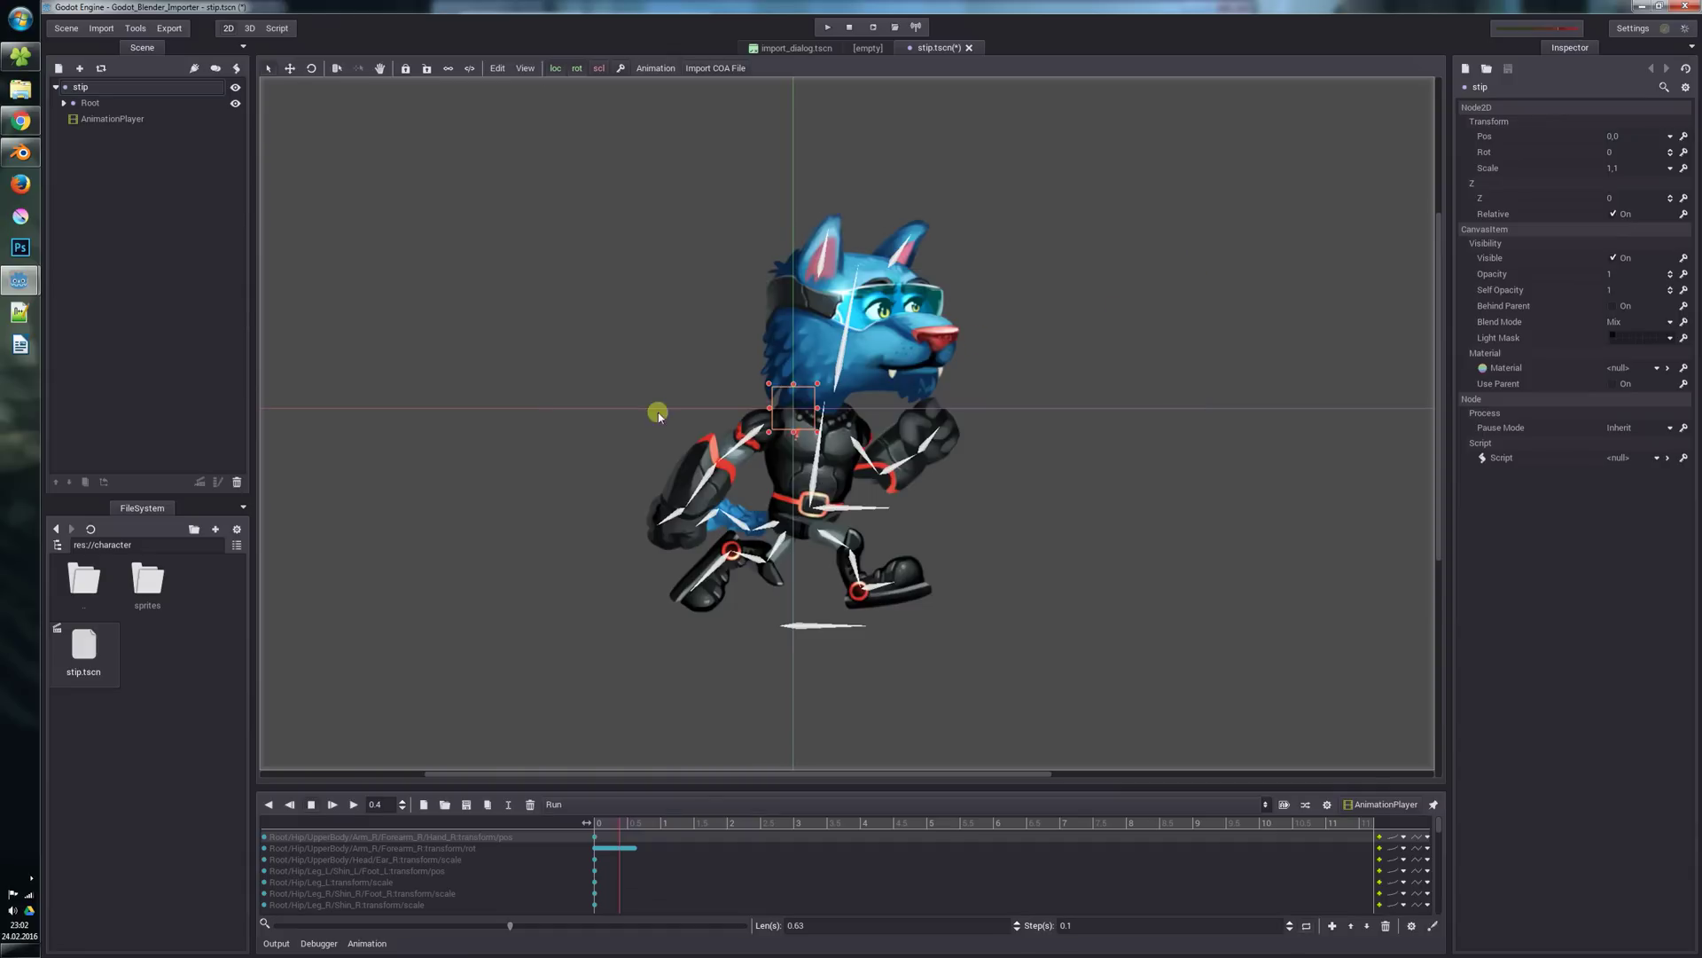
pyautogui.click(89, 88)
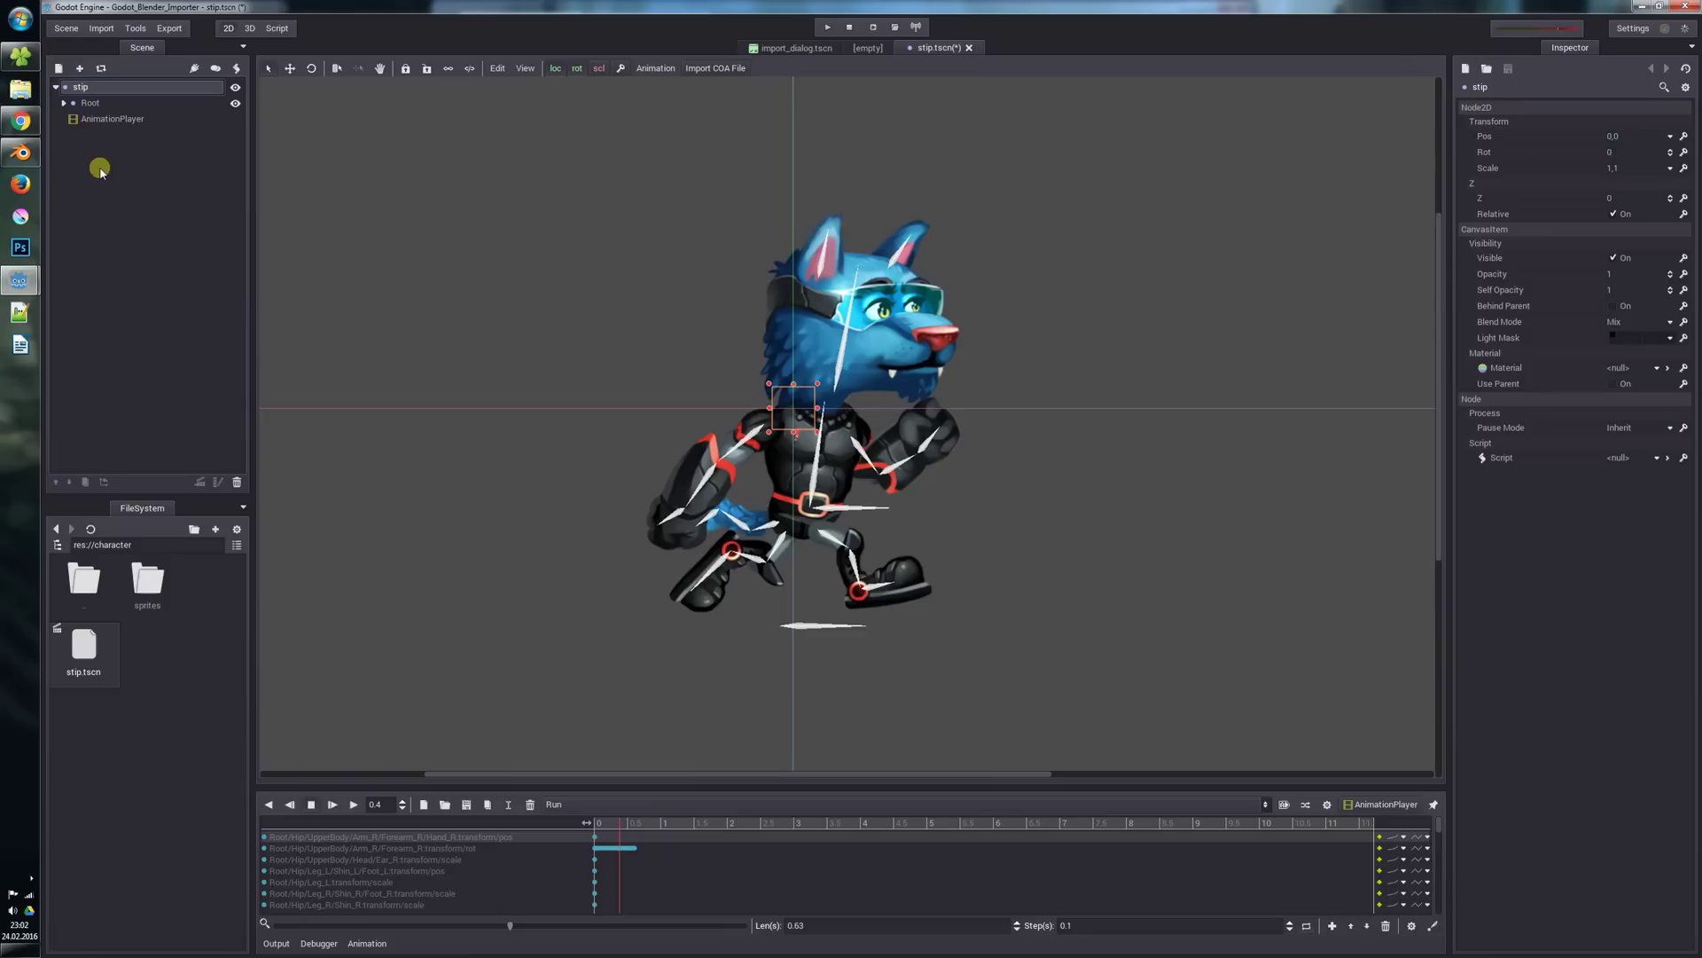
# Change the stip root node's type to RigidBody2D.
pyautogui.click(100, 68)
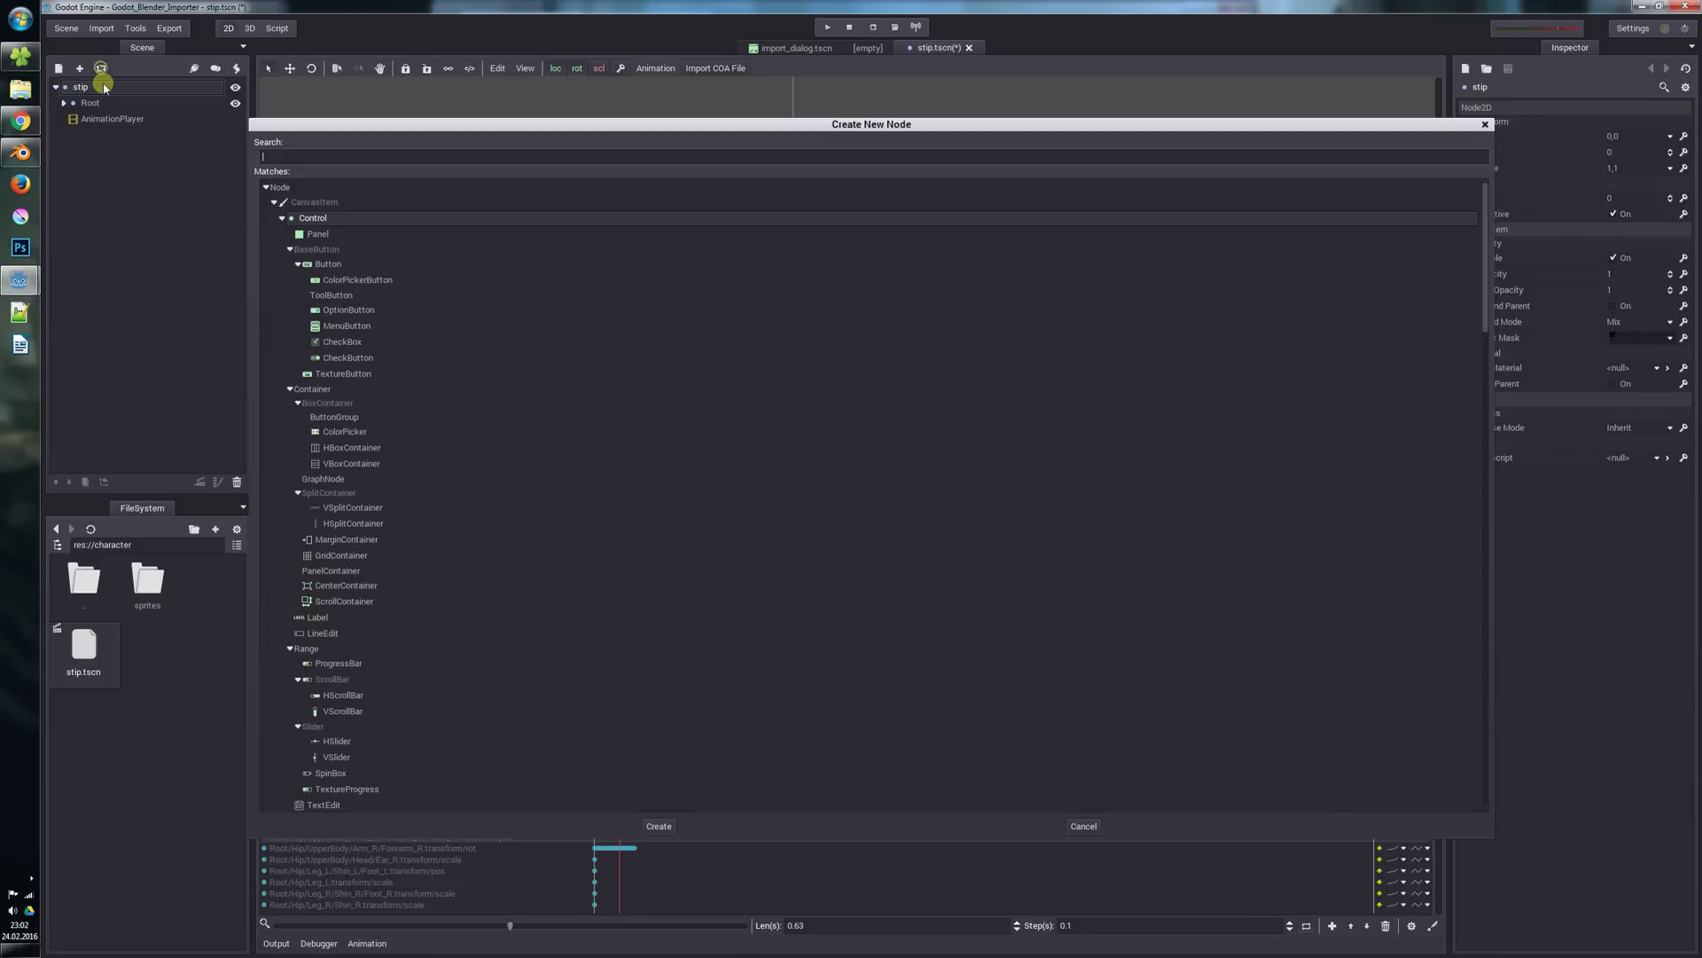
pyautogui.scroll(-8, 744, 522)
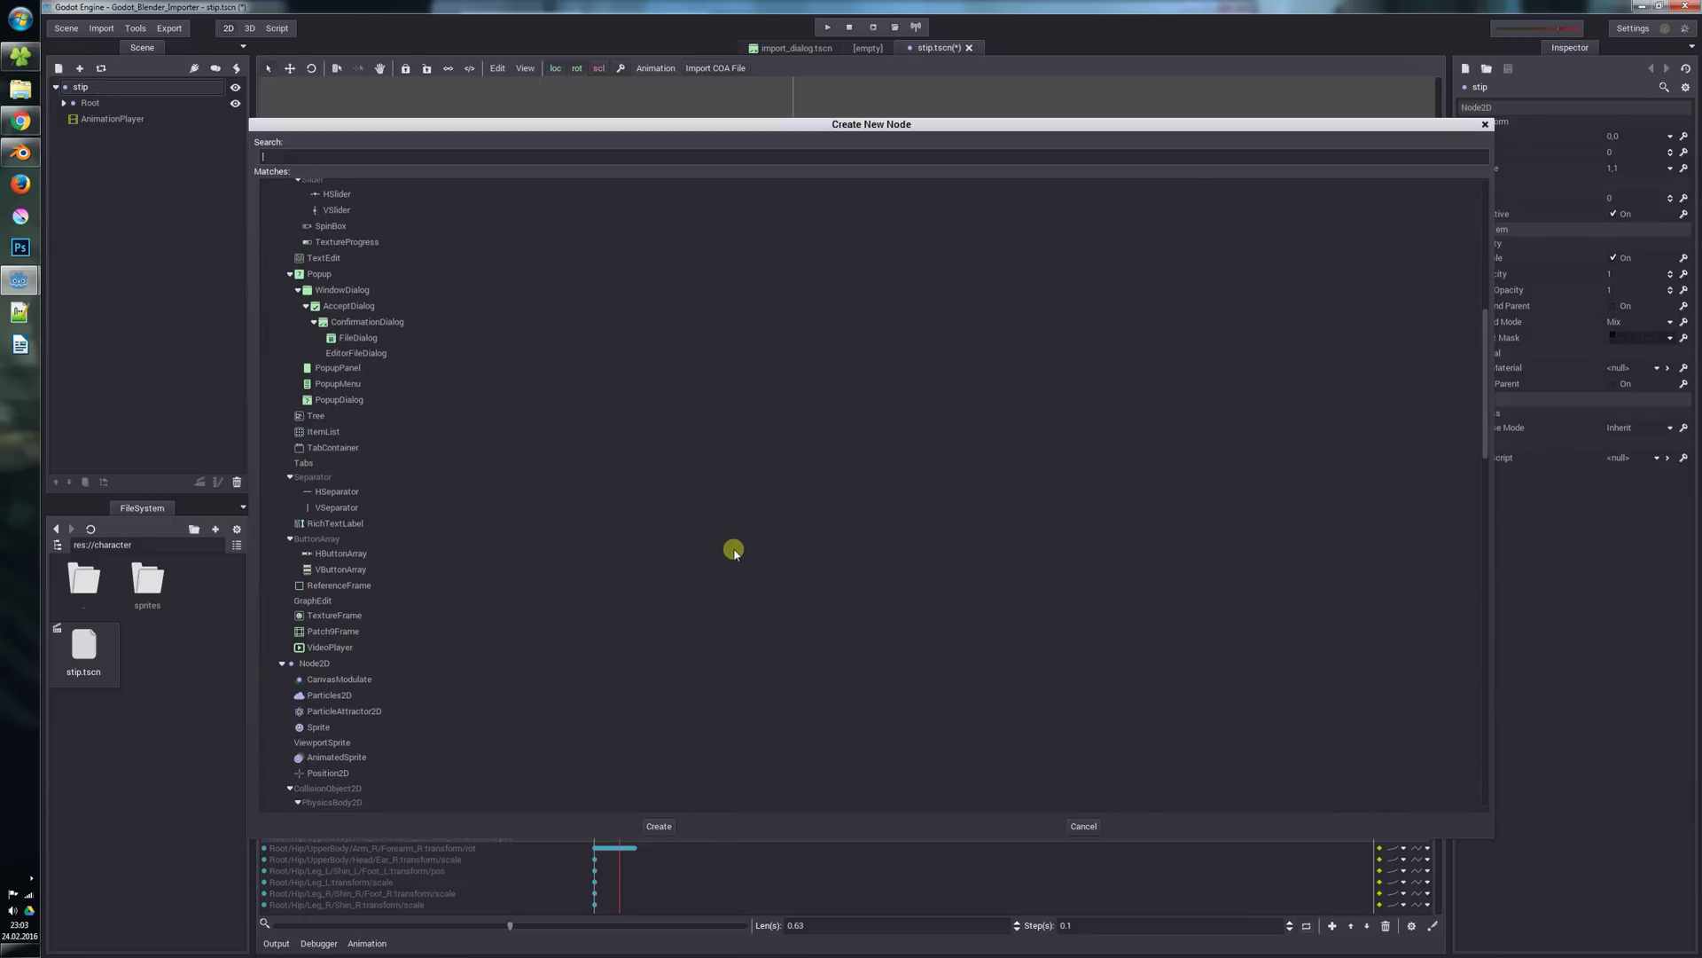
pyautogui.scroll(-3, 729, 550)
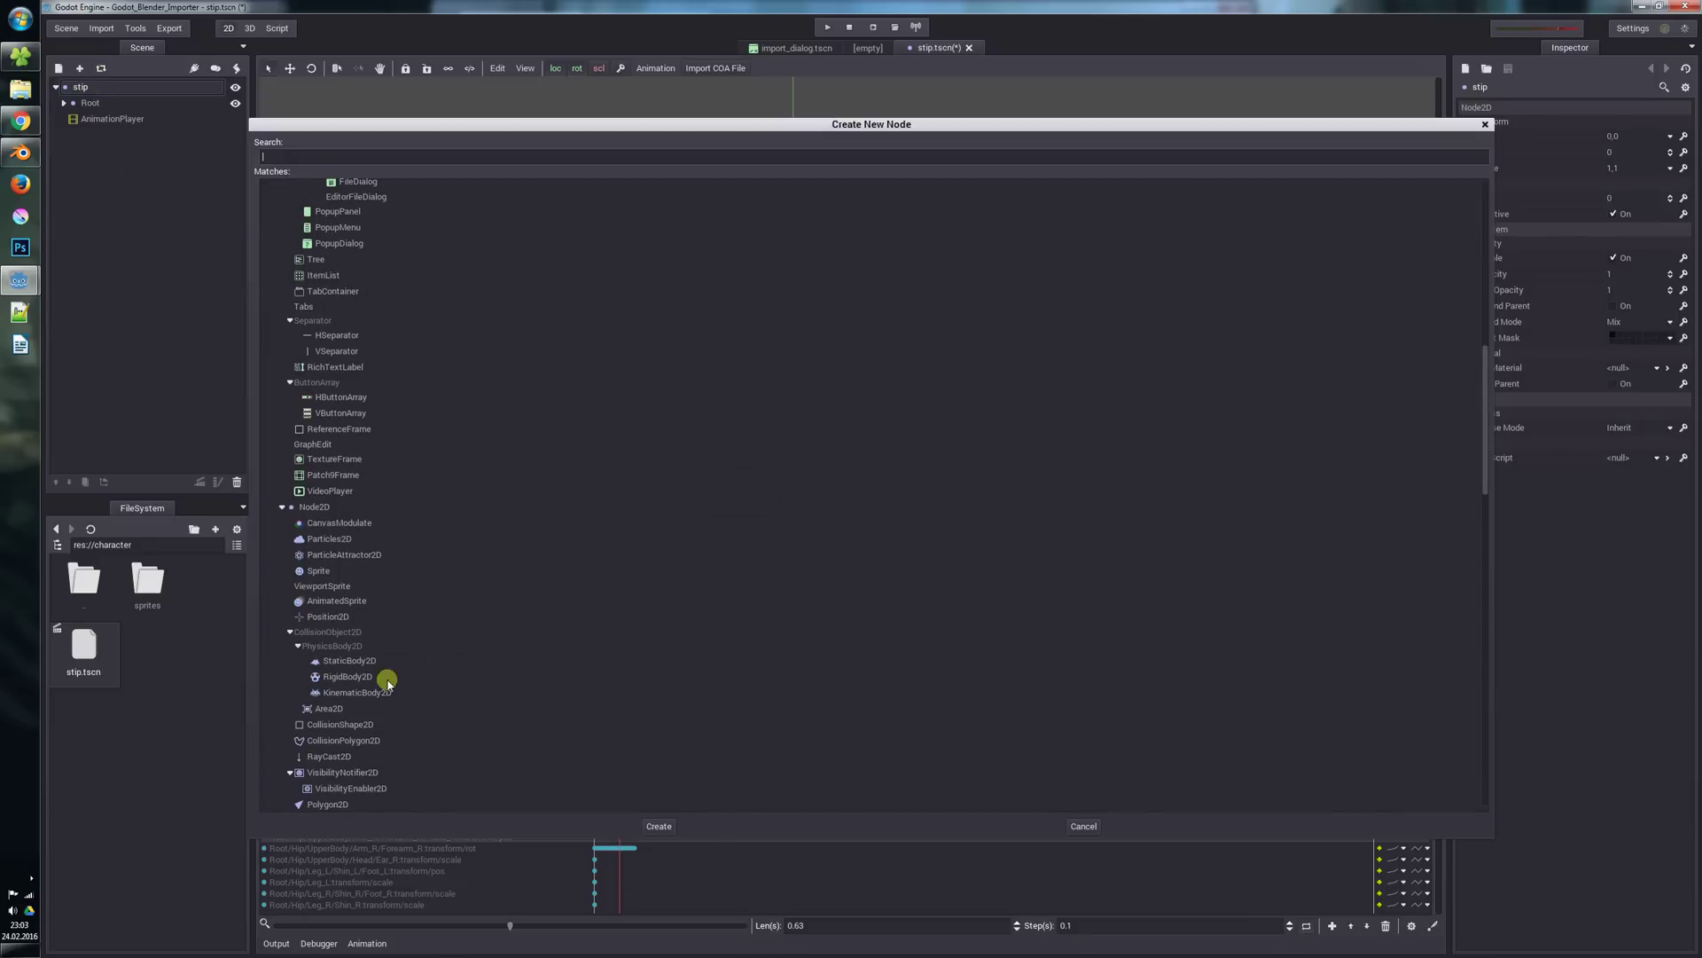
pyautogui.click(355, 676)
pyautogui.click(661, 826)
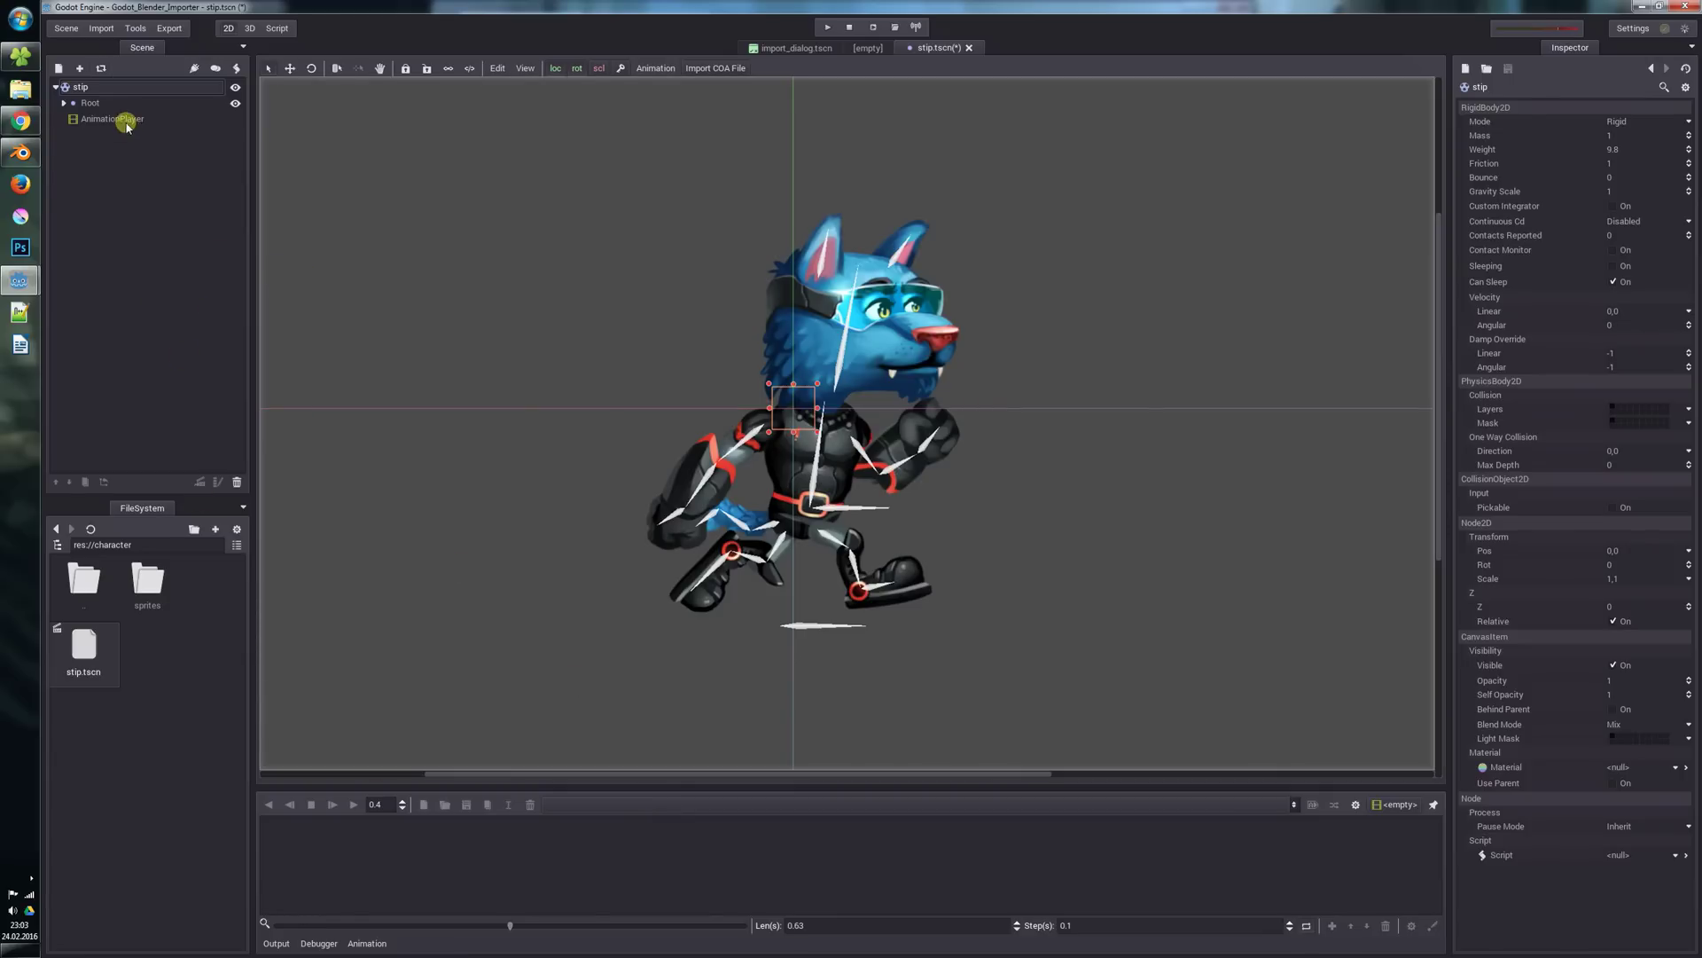
# Set the AnimationPlayer to show the wolf in its Restpose animation.
pyautogui.click(113, 119)
pyautogui.click(558, 804)
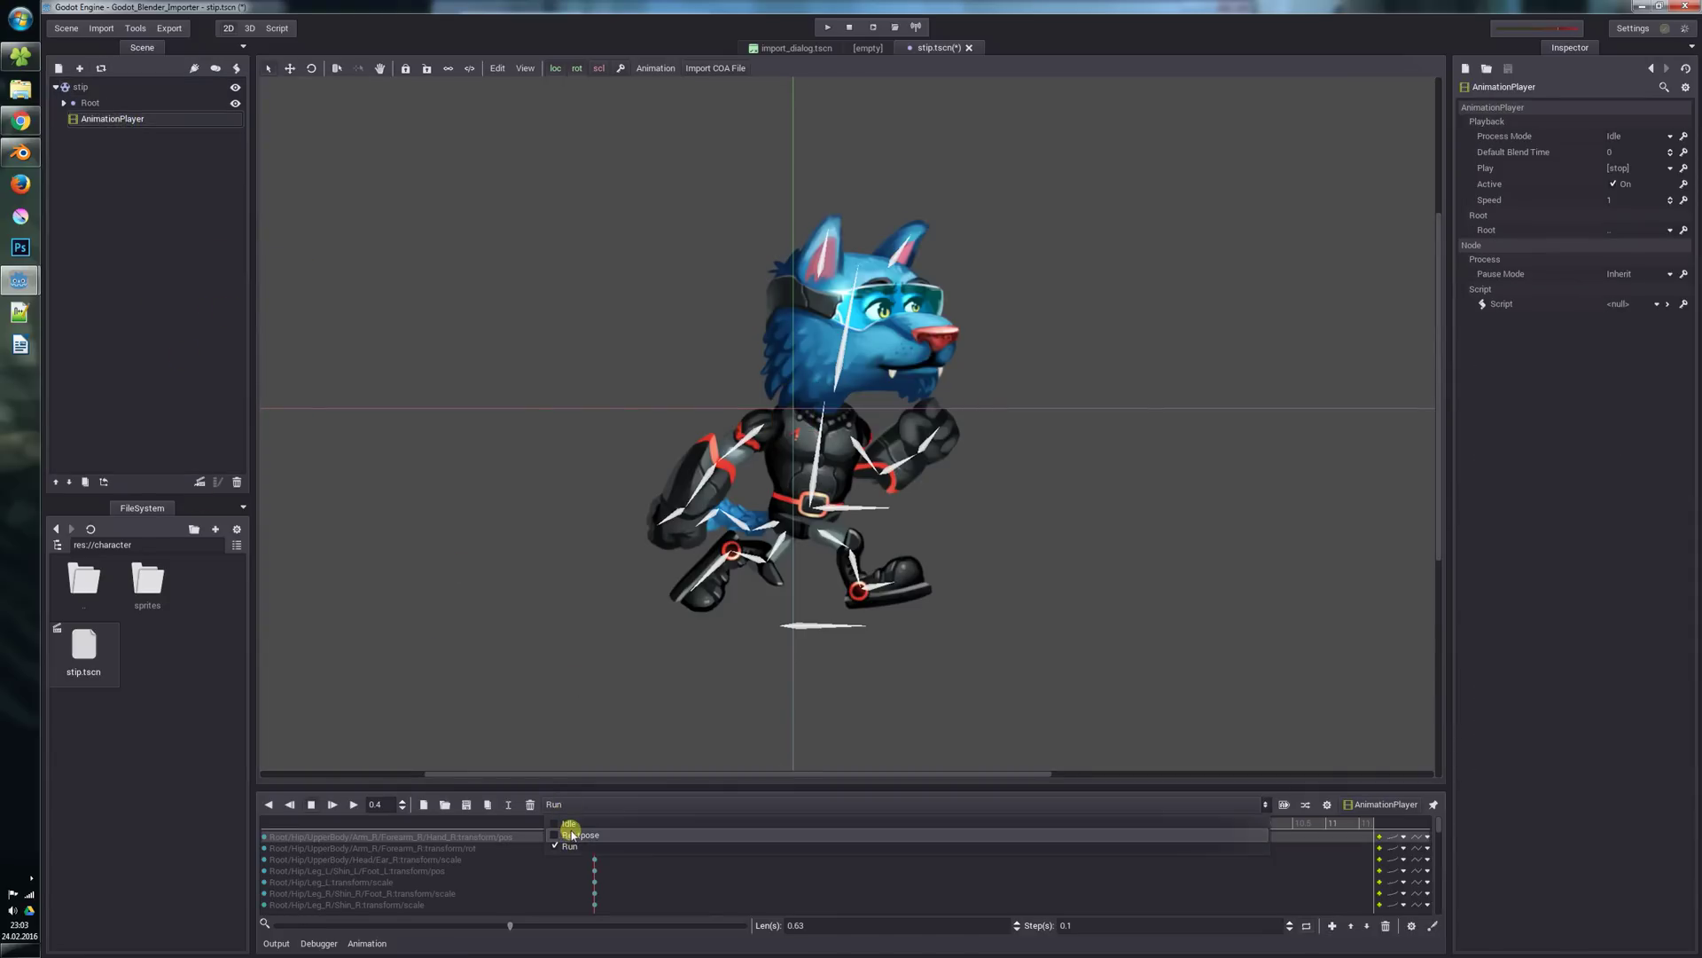
pyautogui.click(578, 834)
# Add a CollisionShape2D child under the stip node.
pyautogui.click(78, 88)
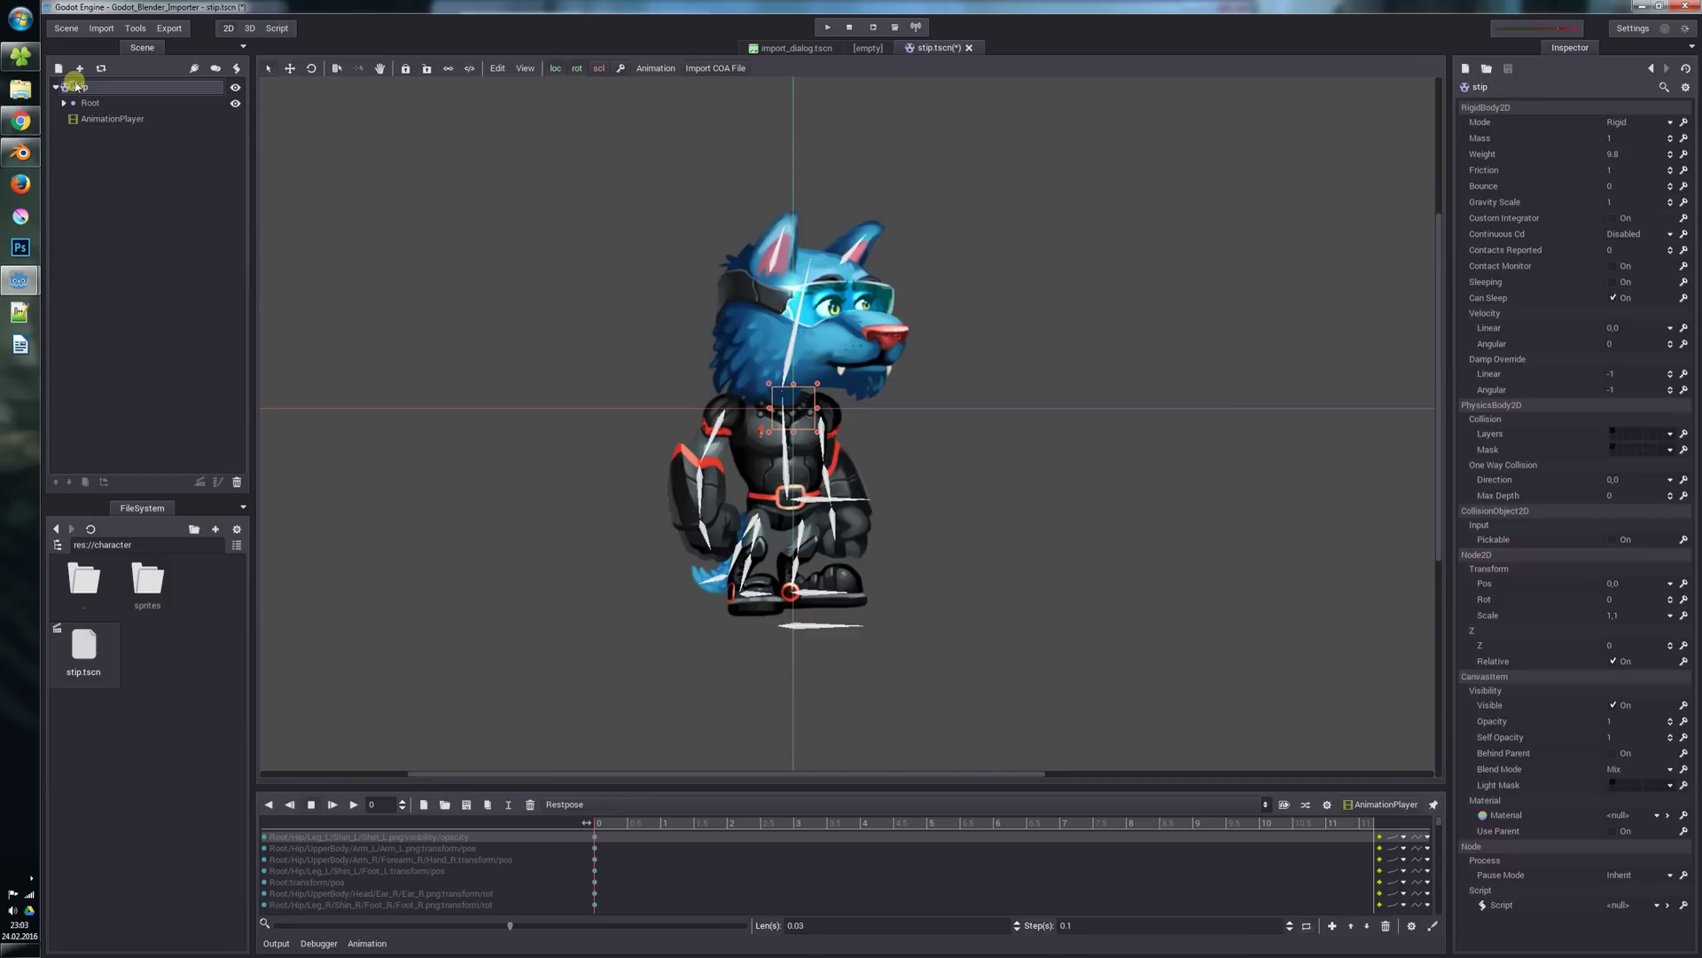
pyautogui.click(72, 70)
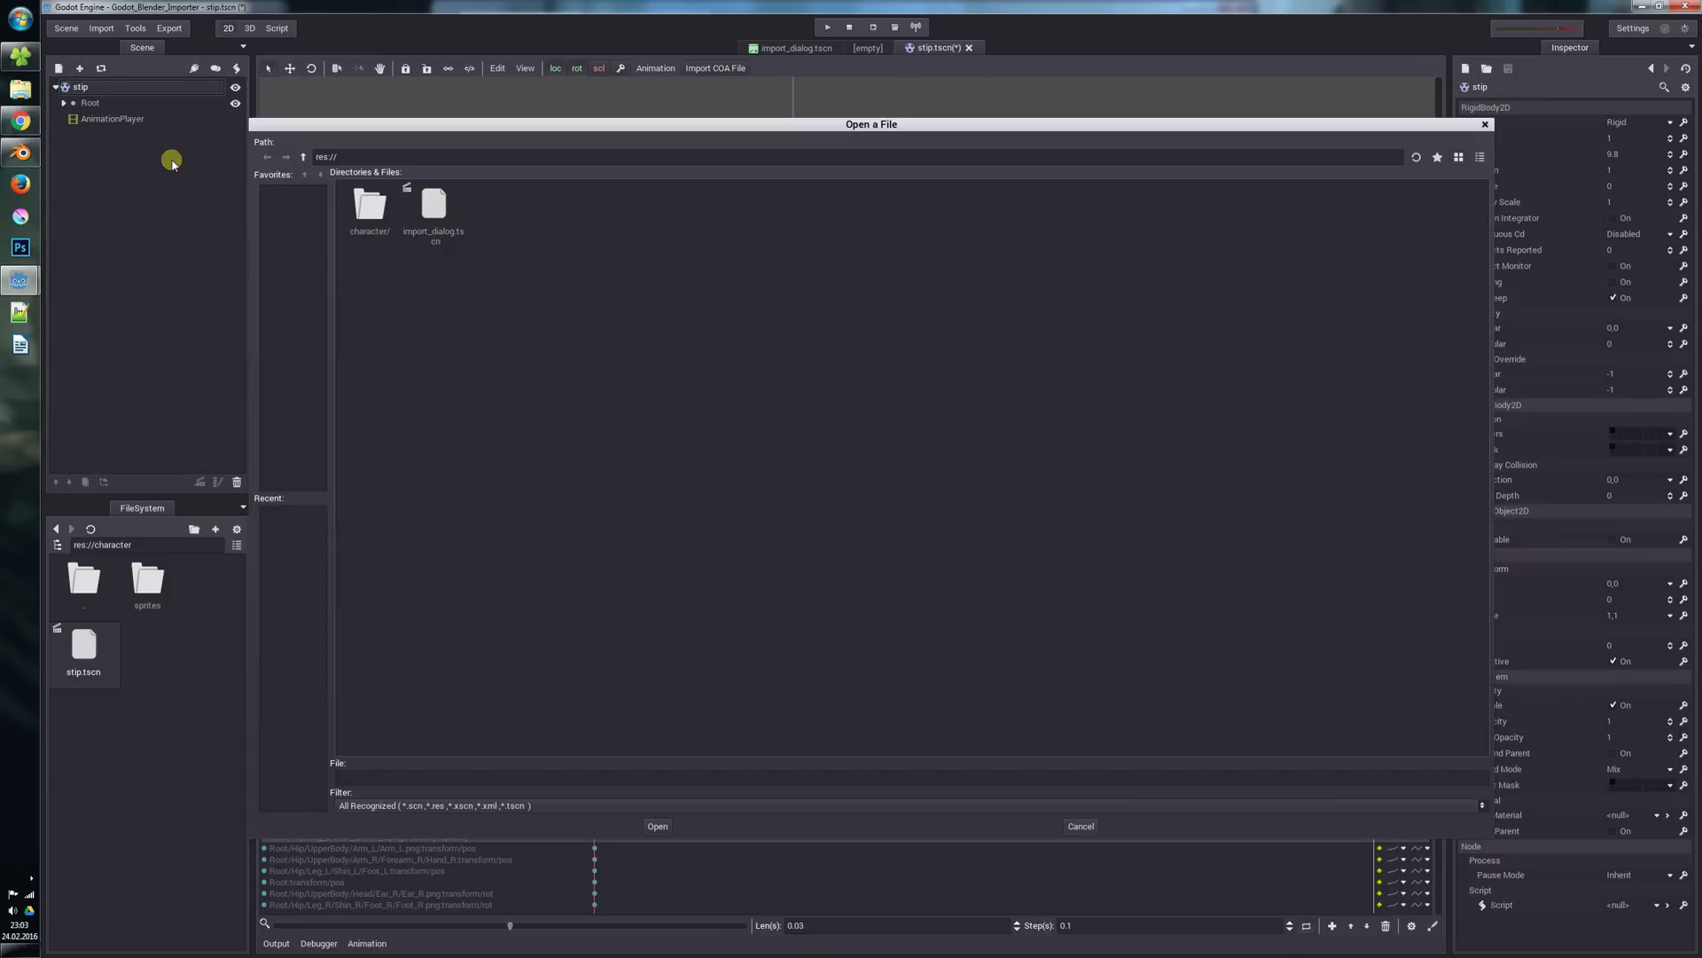
pyautogui.click(61, 69)
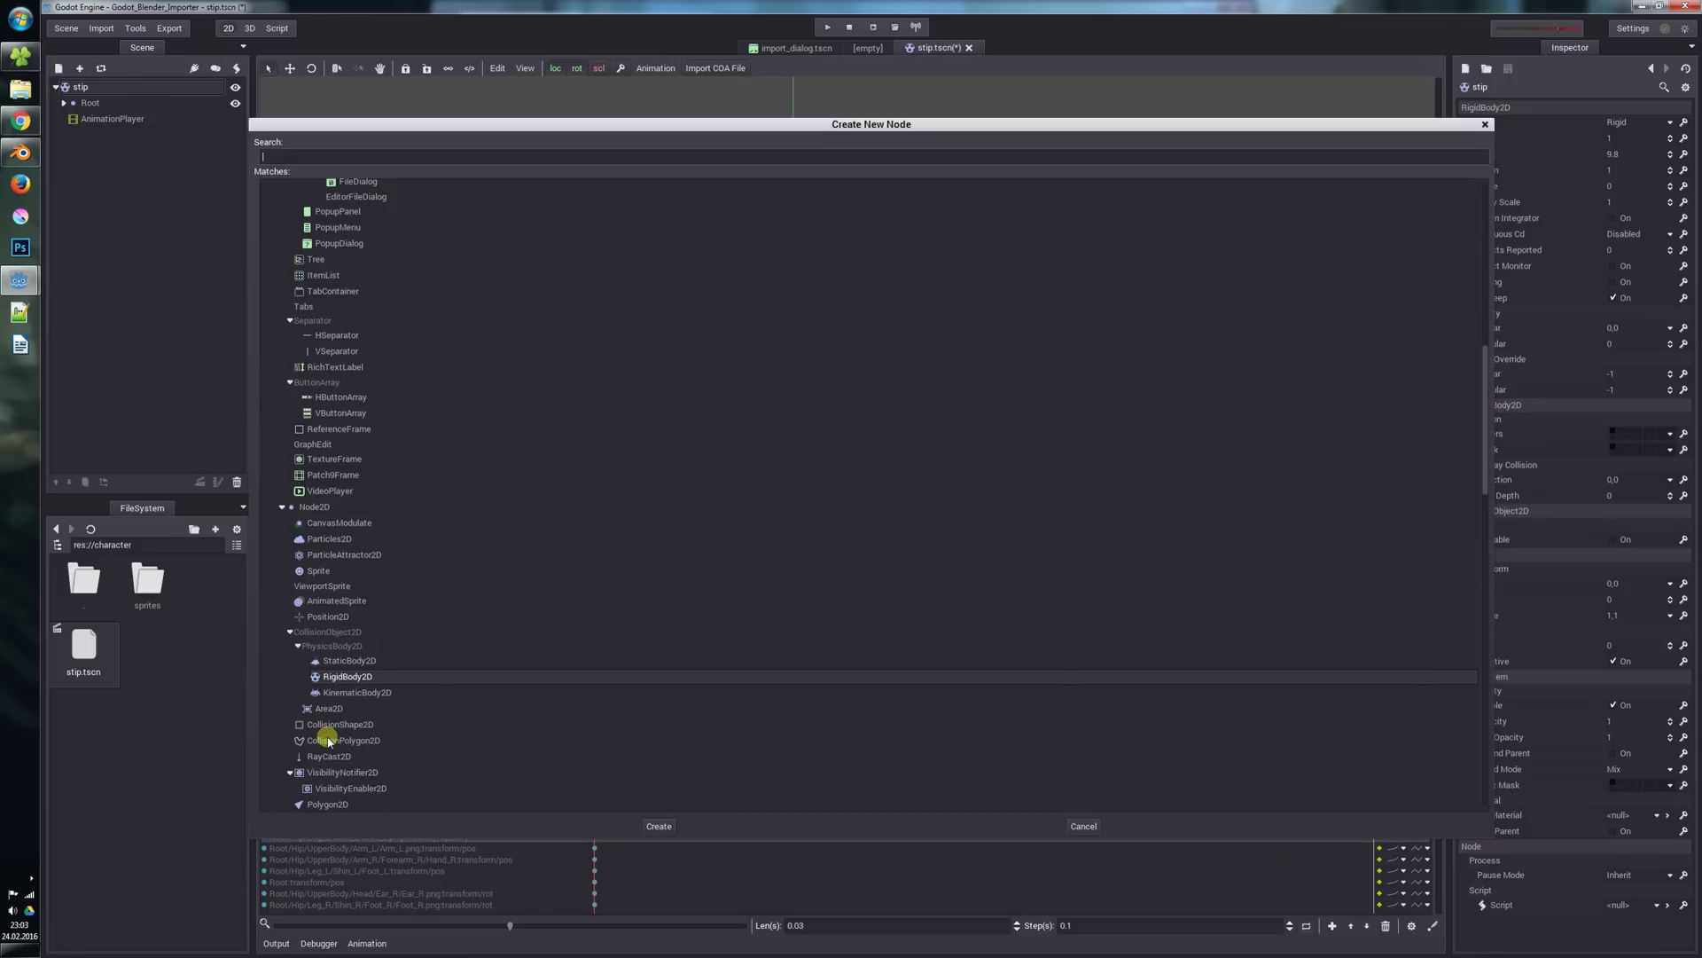
pyautogui.click(334, 741)
pyautogui.click(340, 727)
pyautogui.click(663, 825)
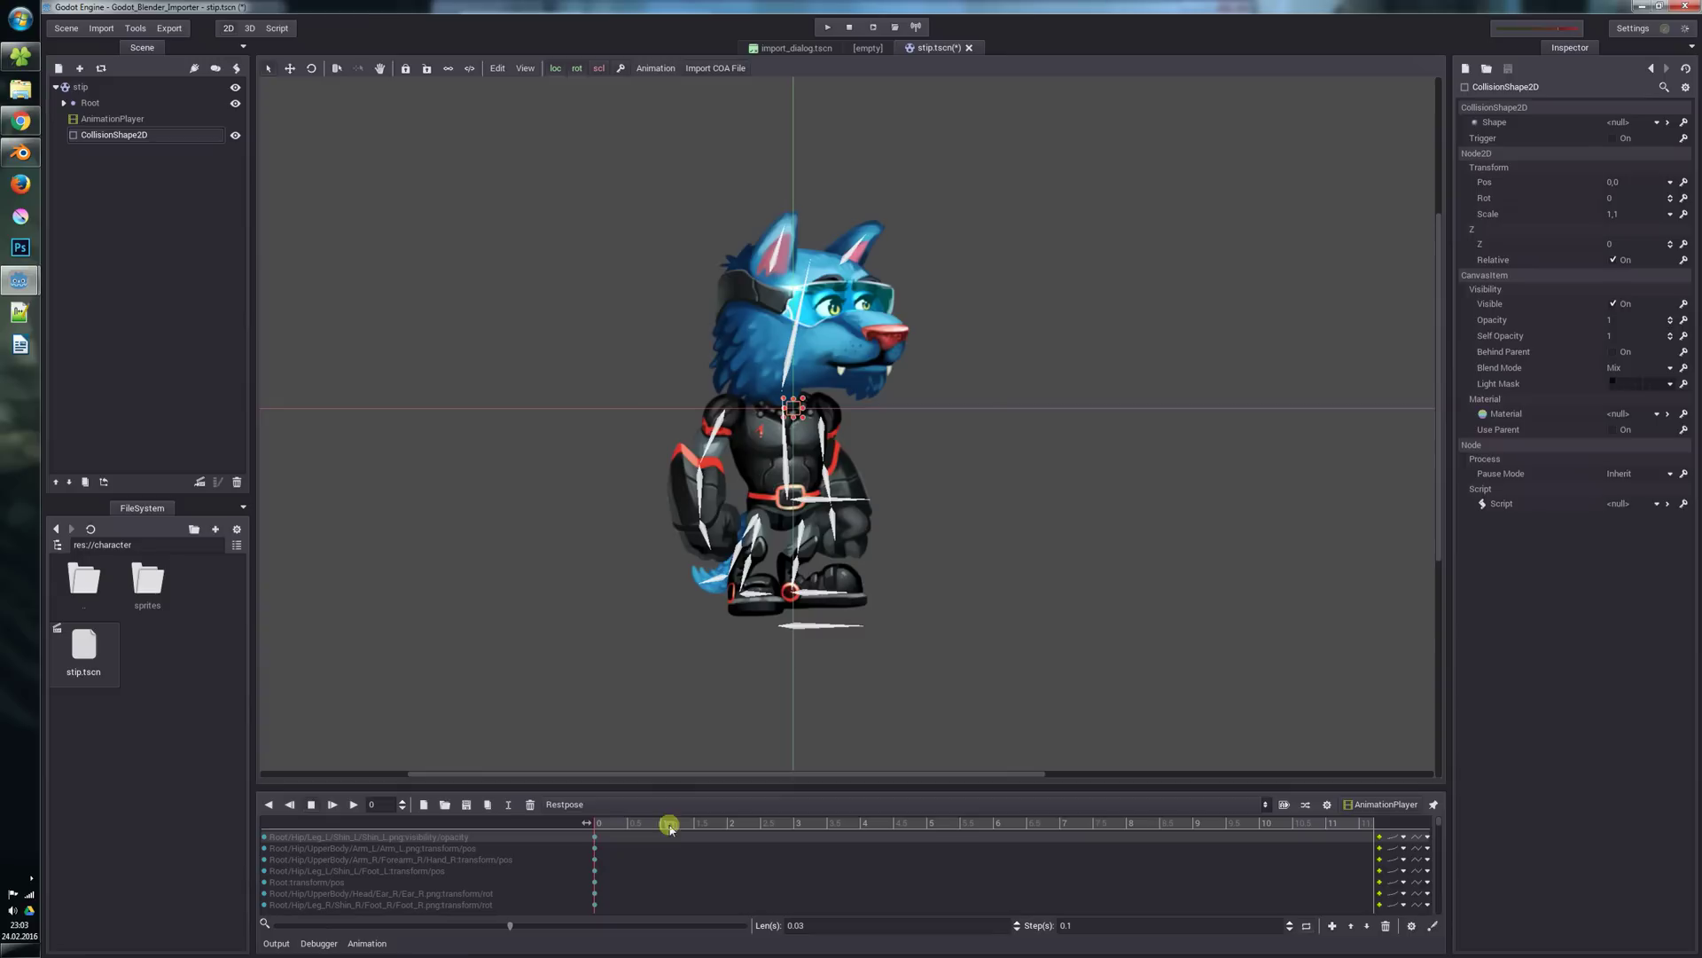
# Give it a CapsuleShape2D stretched over the wolf's height, hide it, and save the scene.
pyautogui.click(1616, 122)
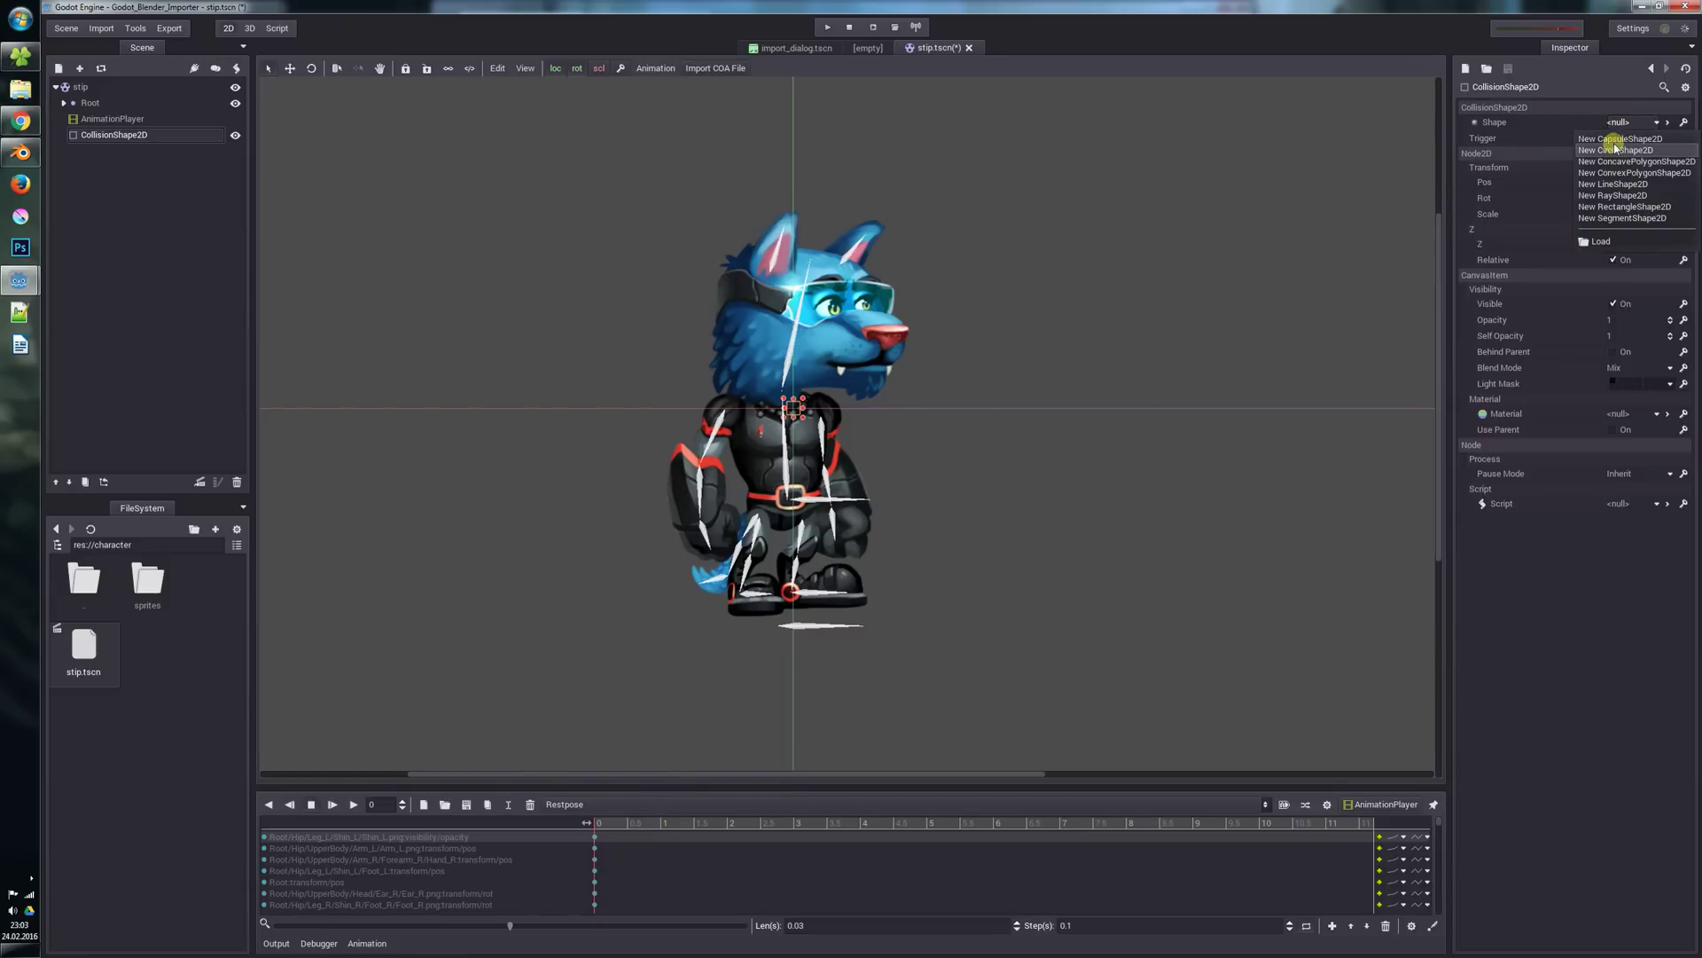
pyautogui.click(1619, 138)
pyautogui.moveTo(801, 401); pyautogui.dragTo(794, 220)
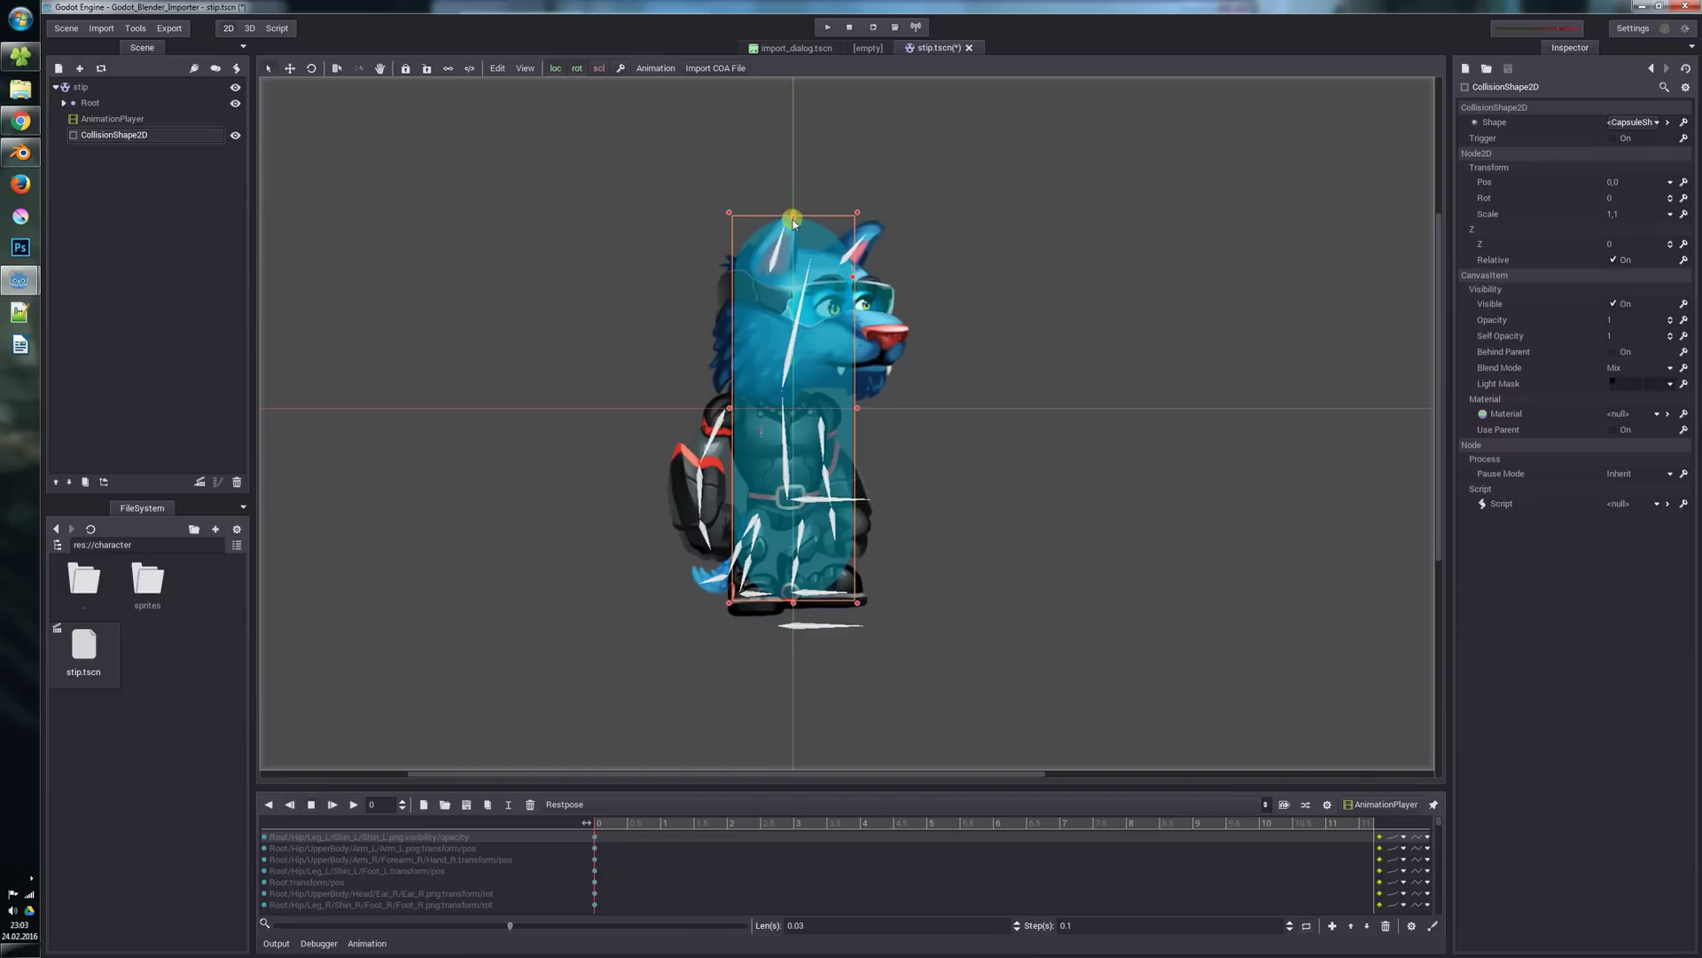
pyautogui.click(235, 137)
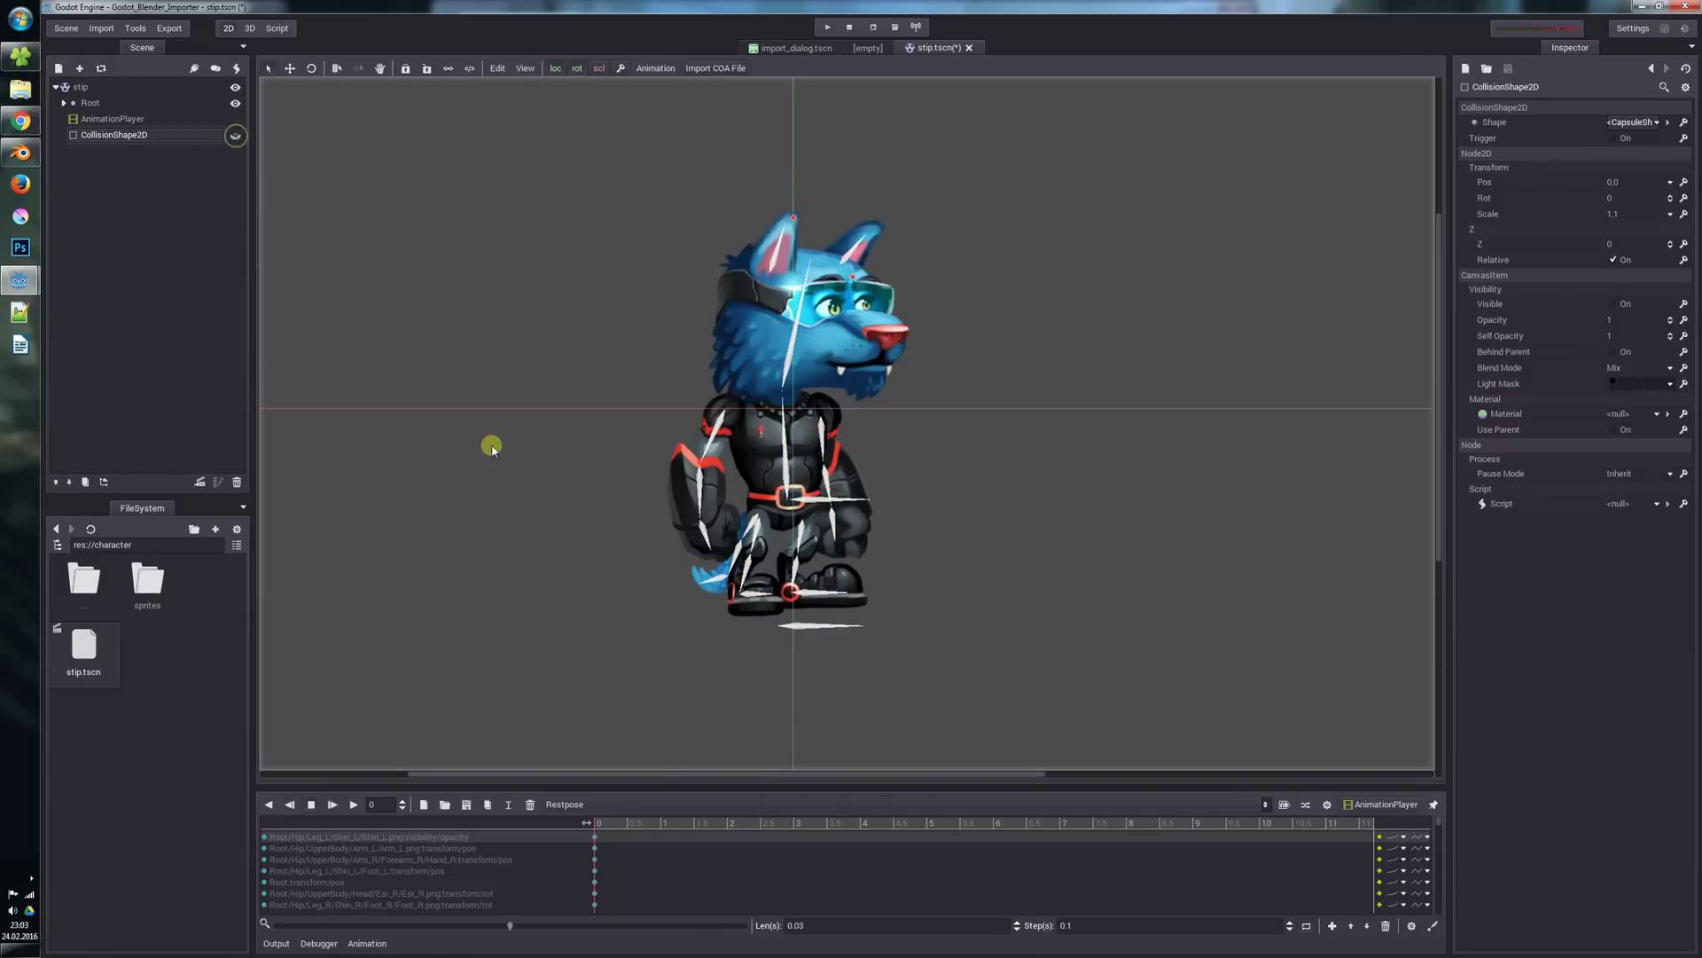
pyautogui.hotkey('ctrl', 's')
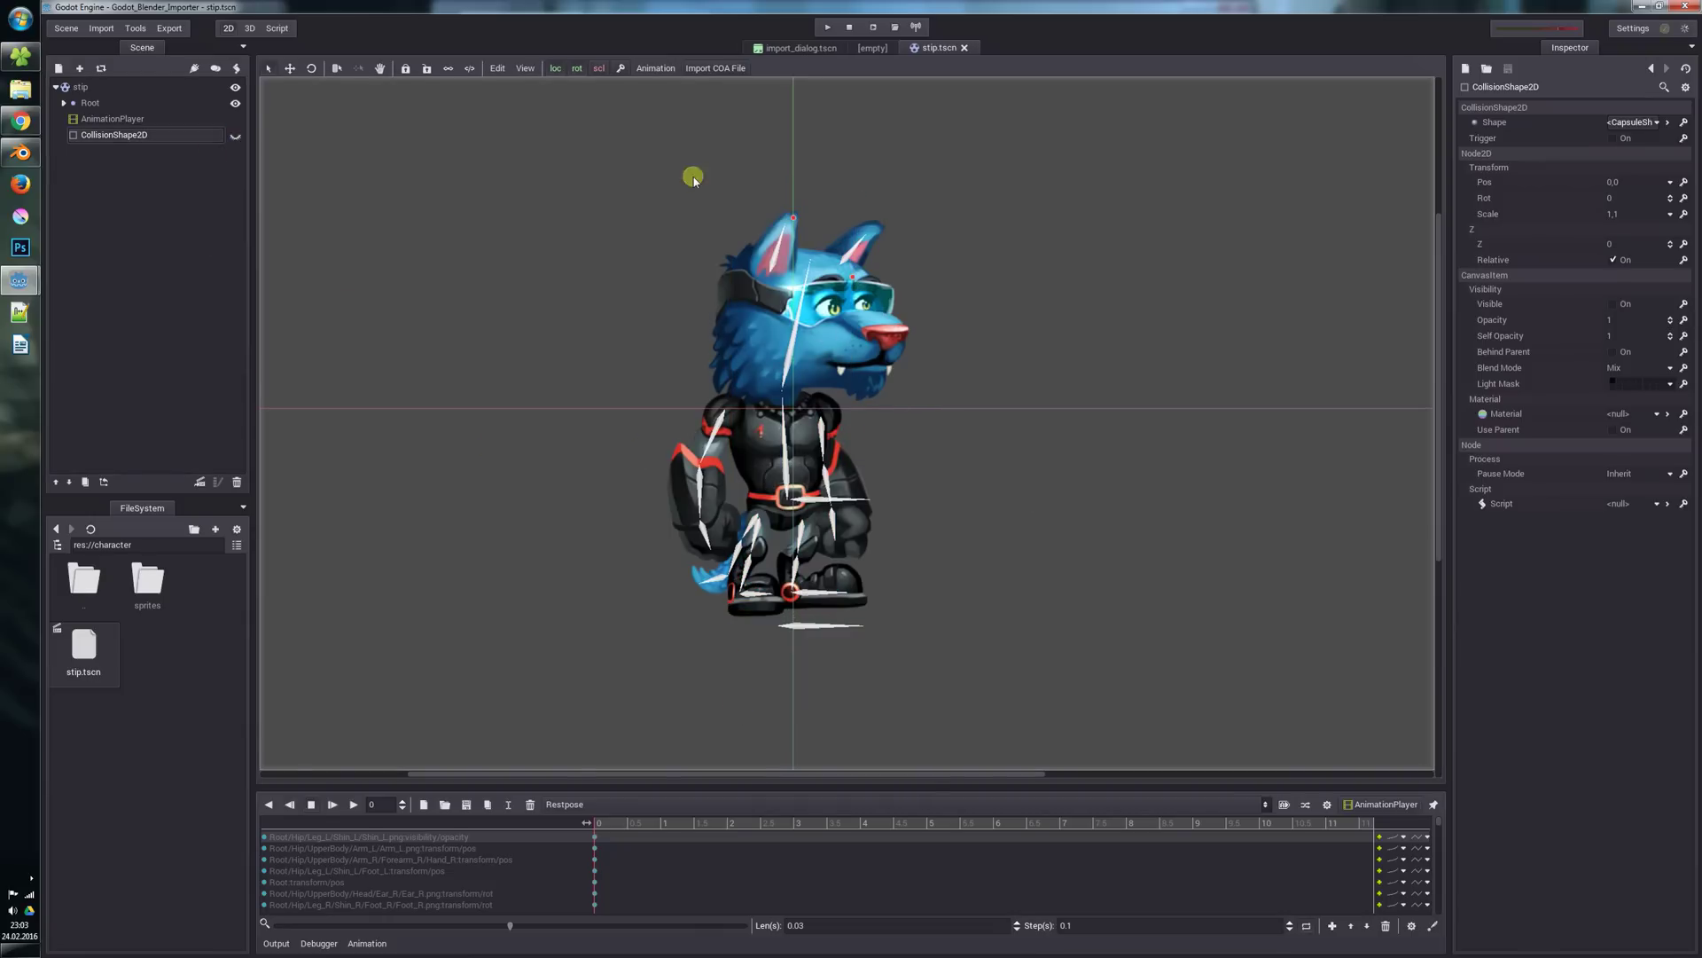
pyautogui.click(715, 68)
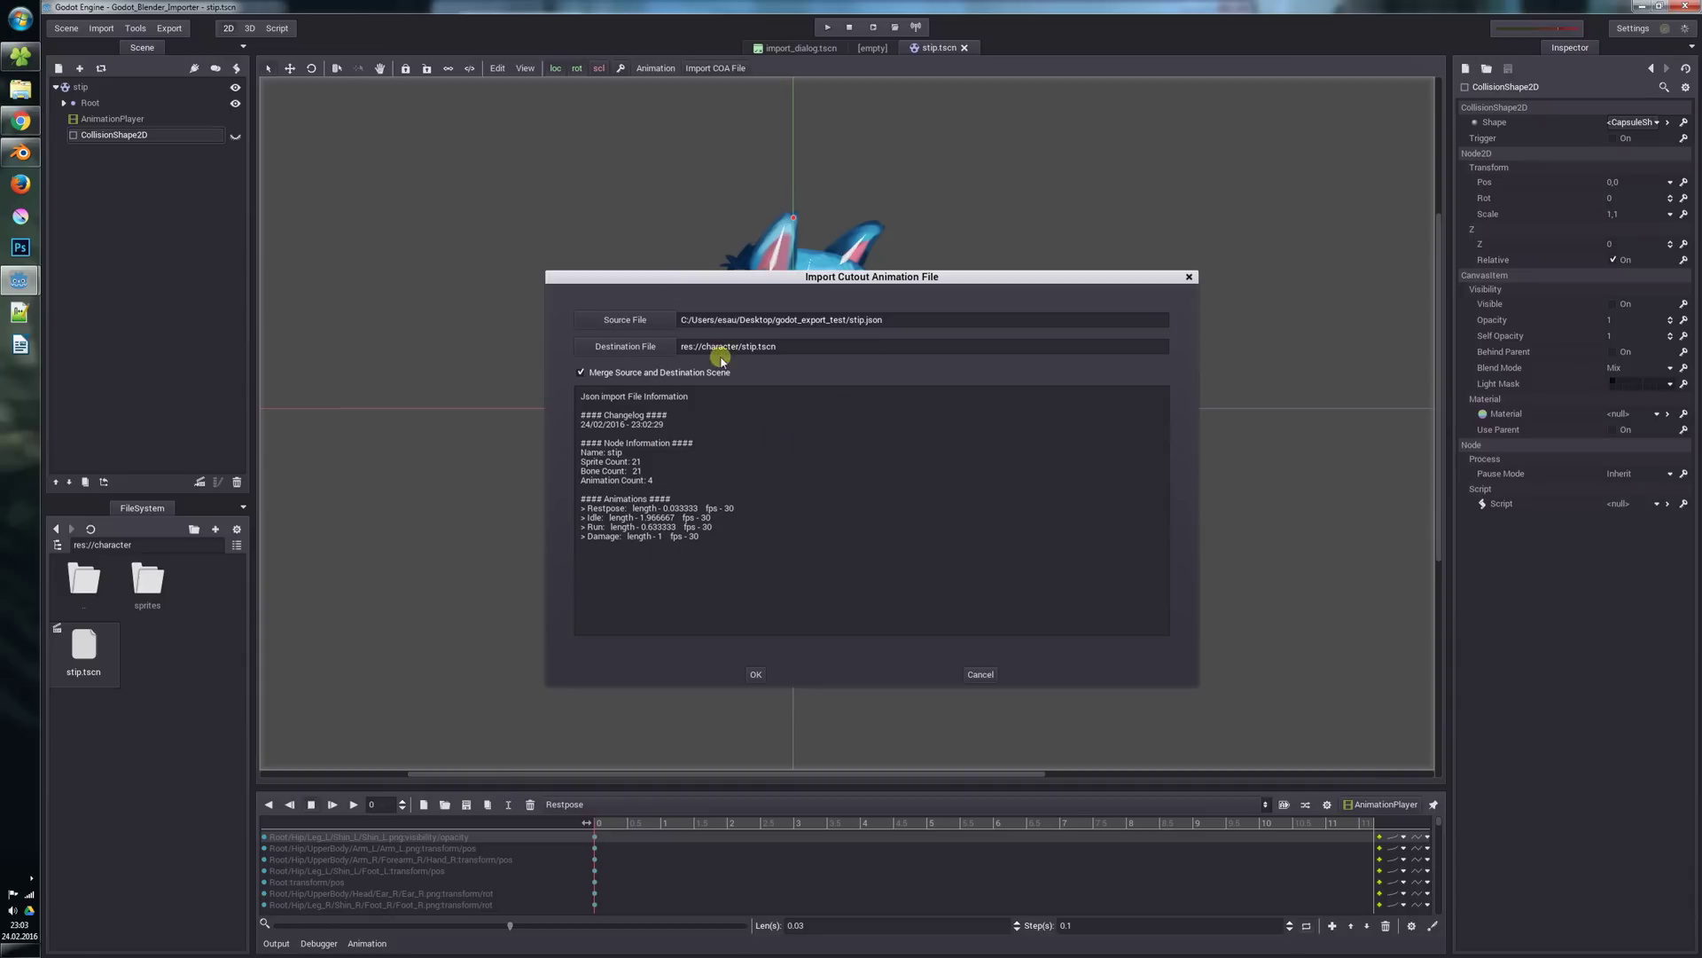
# Confirm the merged import of the wolf JSON, then close and reopen stip.tscn.
pyautogui.click(757, 676)
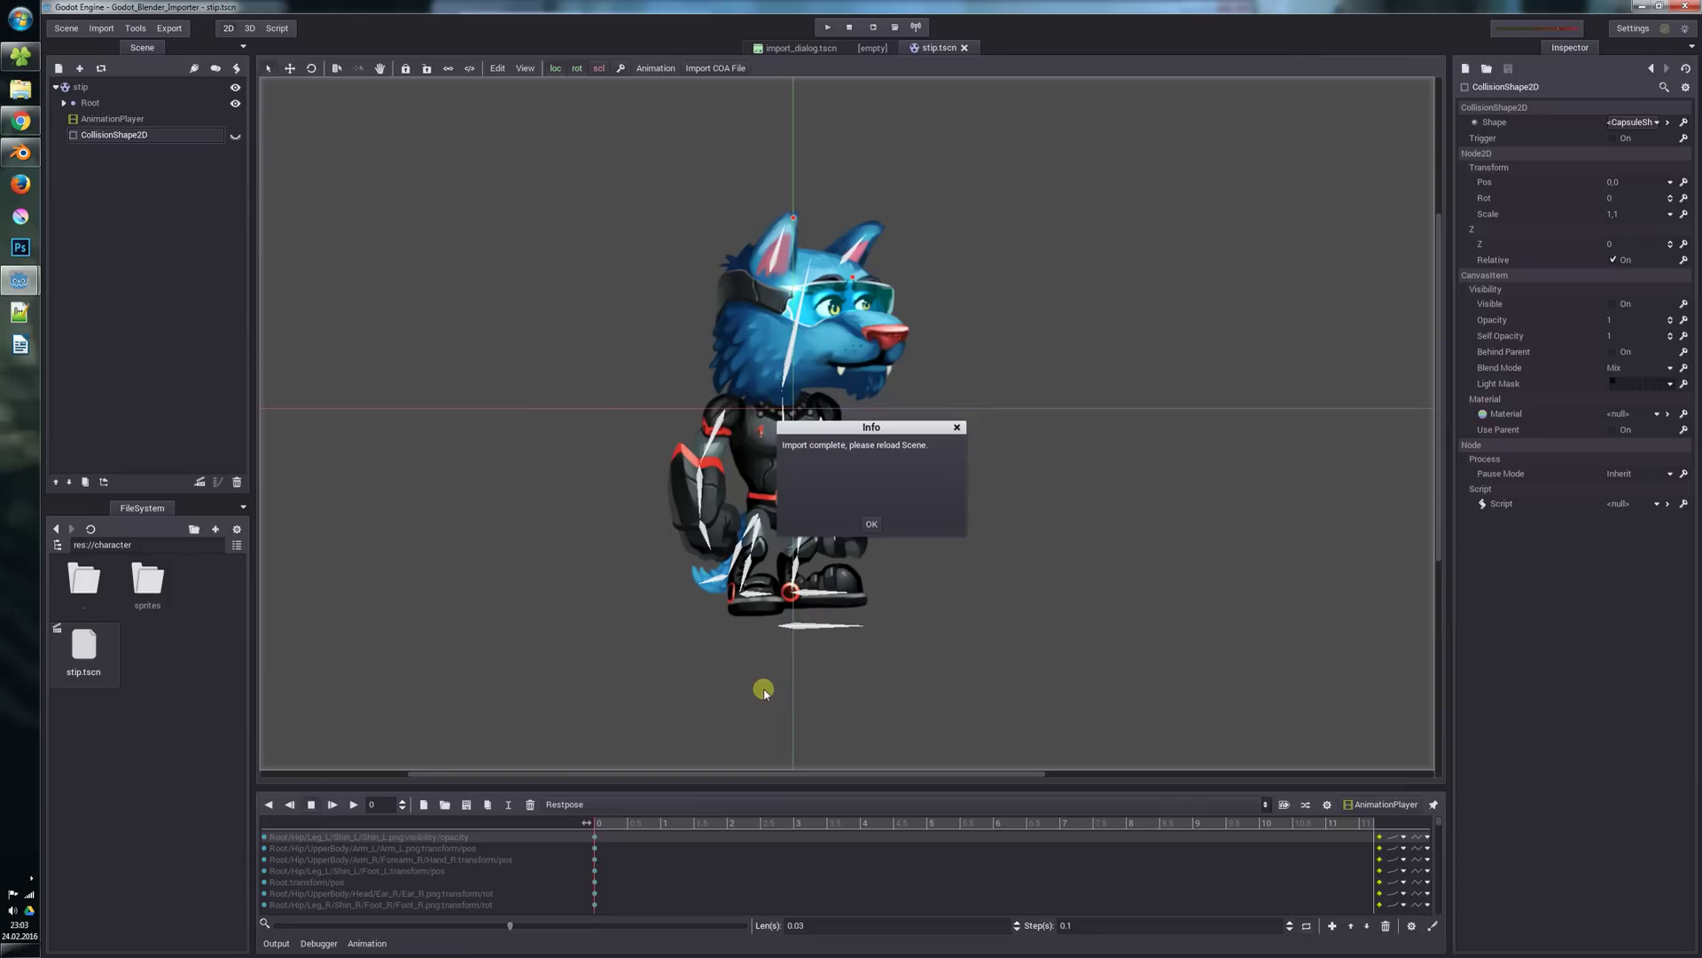
pyautogui.click(872, 526)
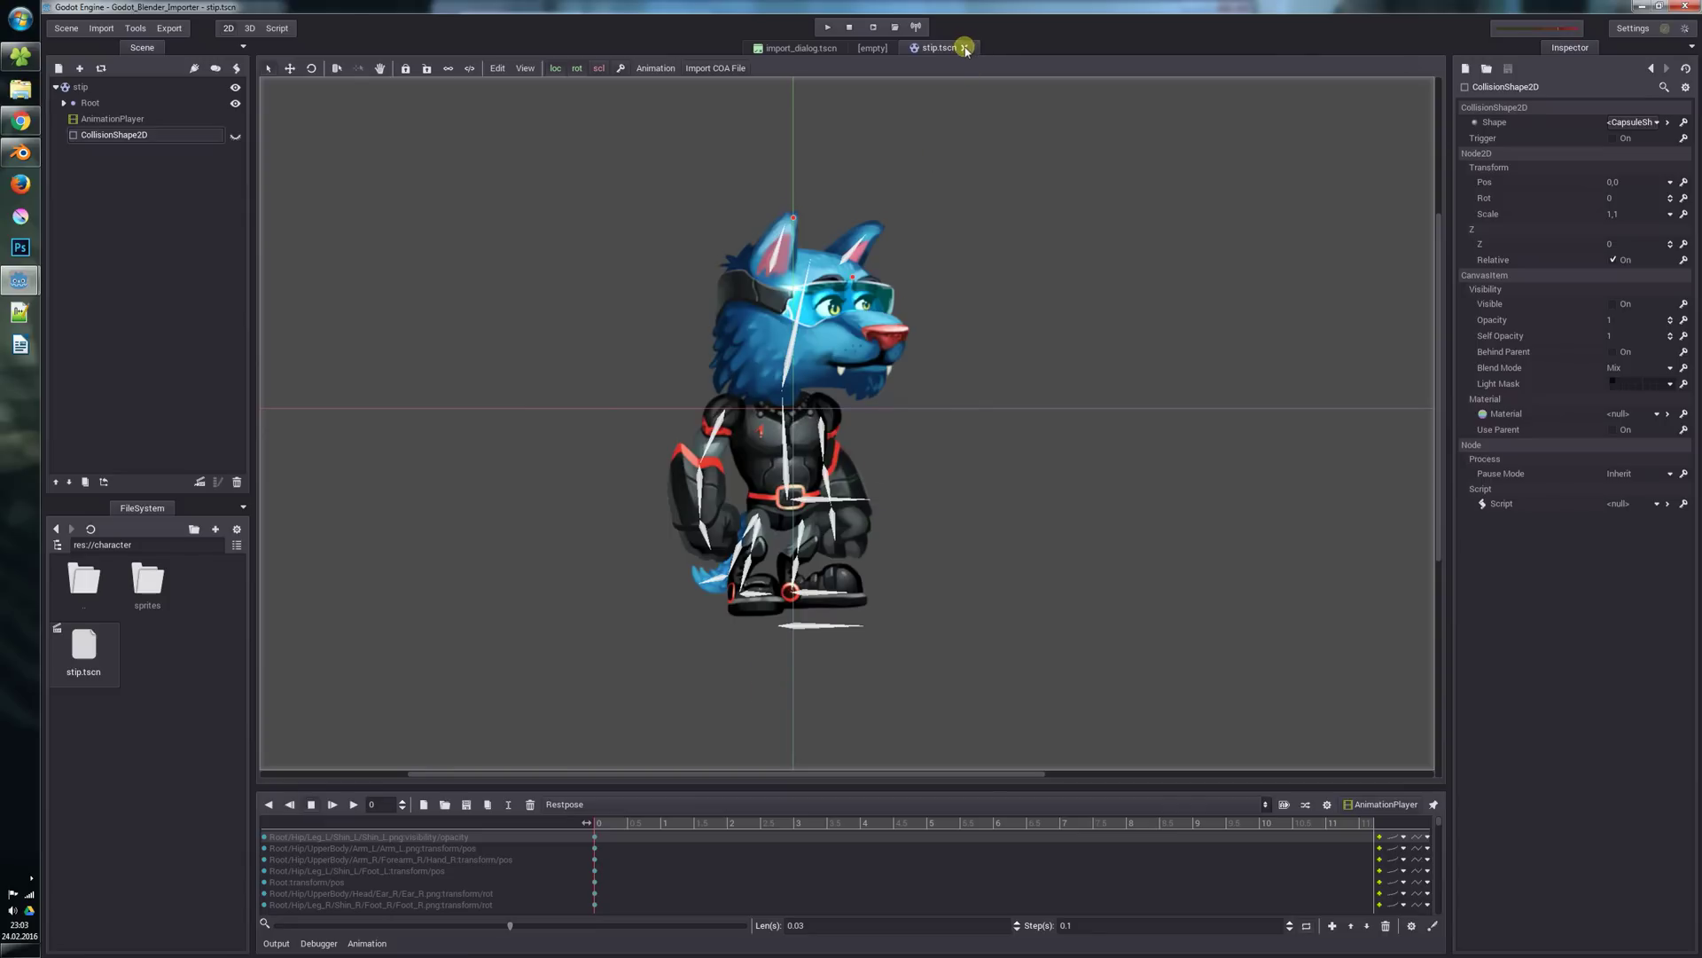
pyautogui.click(965, 48)
pyautogui.click(194, 608)
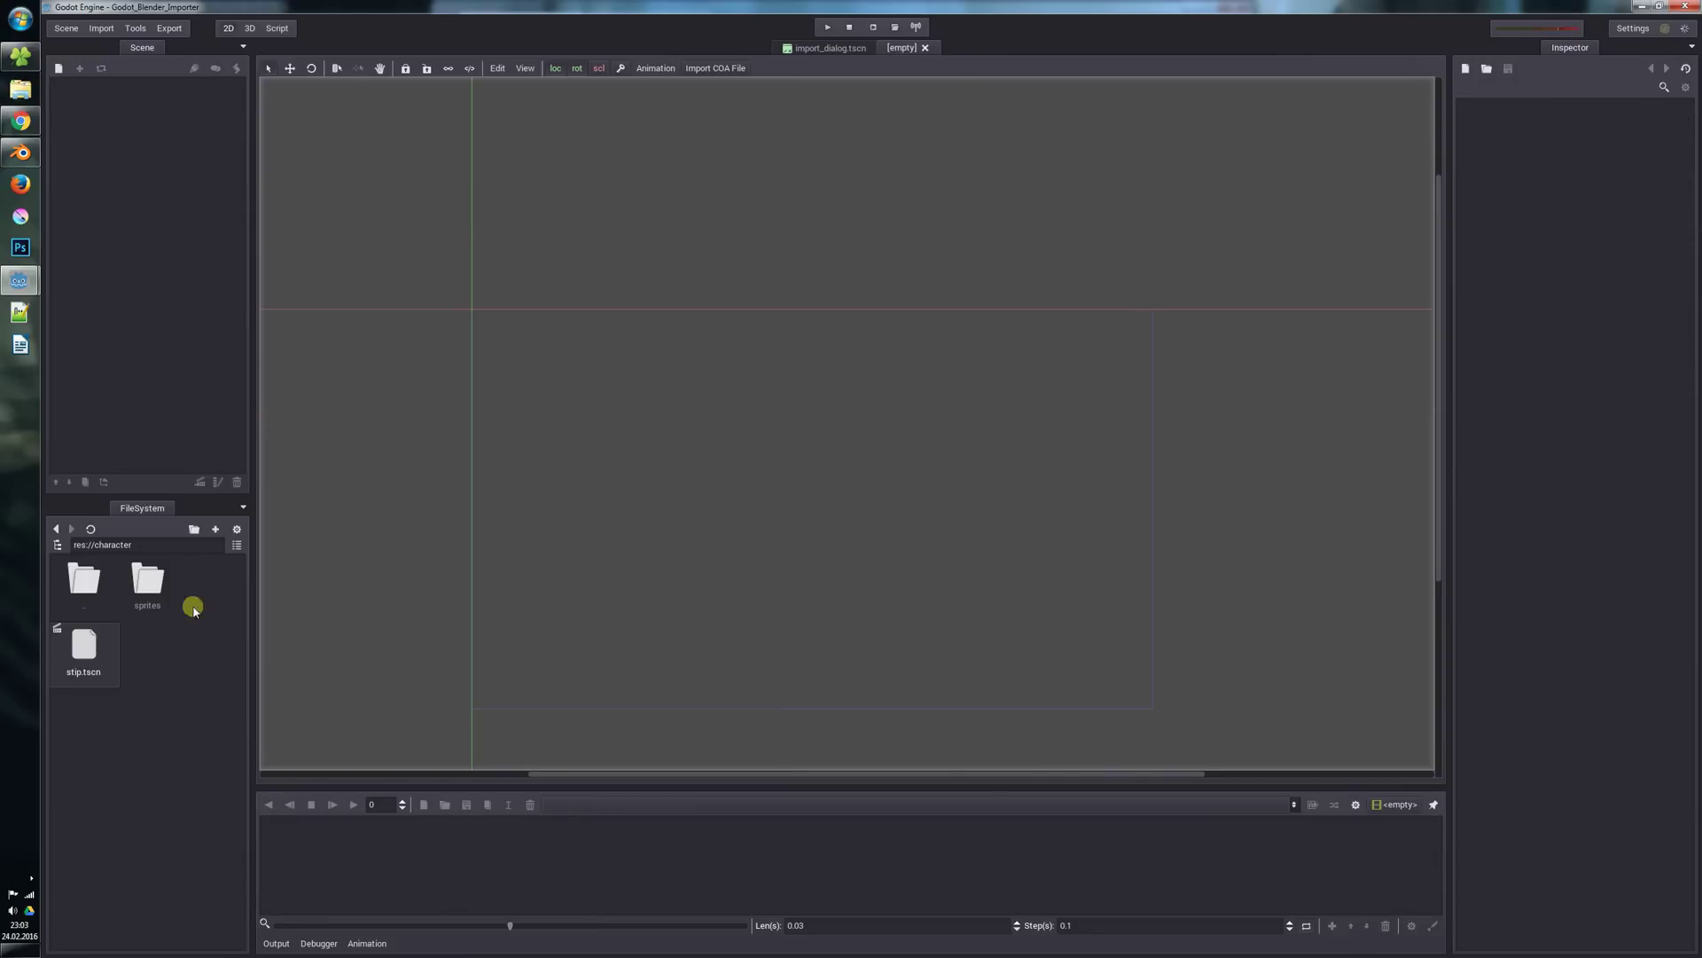
pyautogui.doubleClick(87, 652)
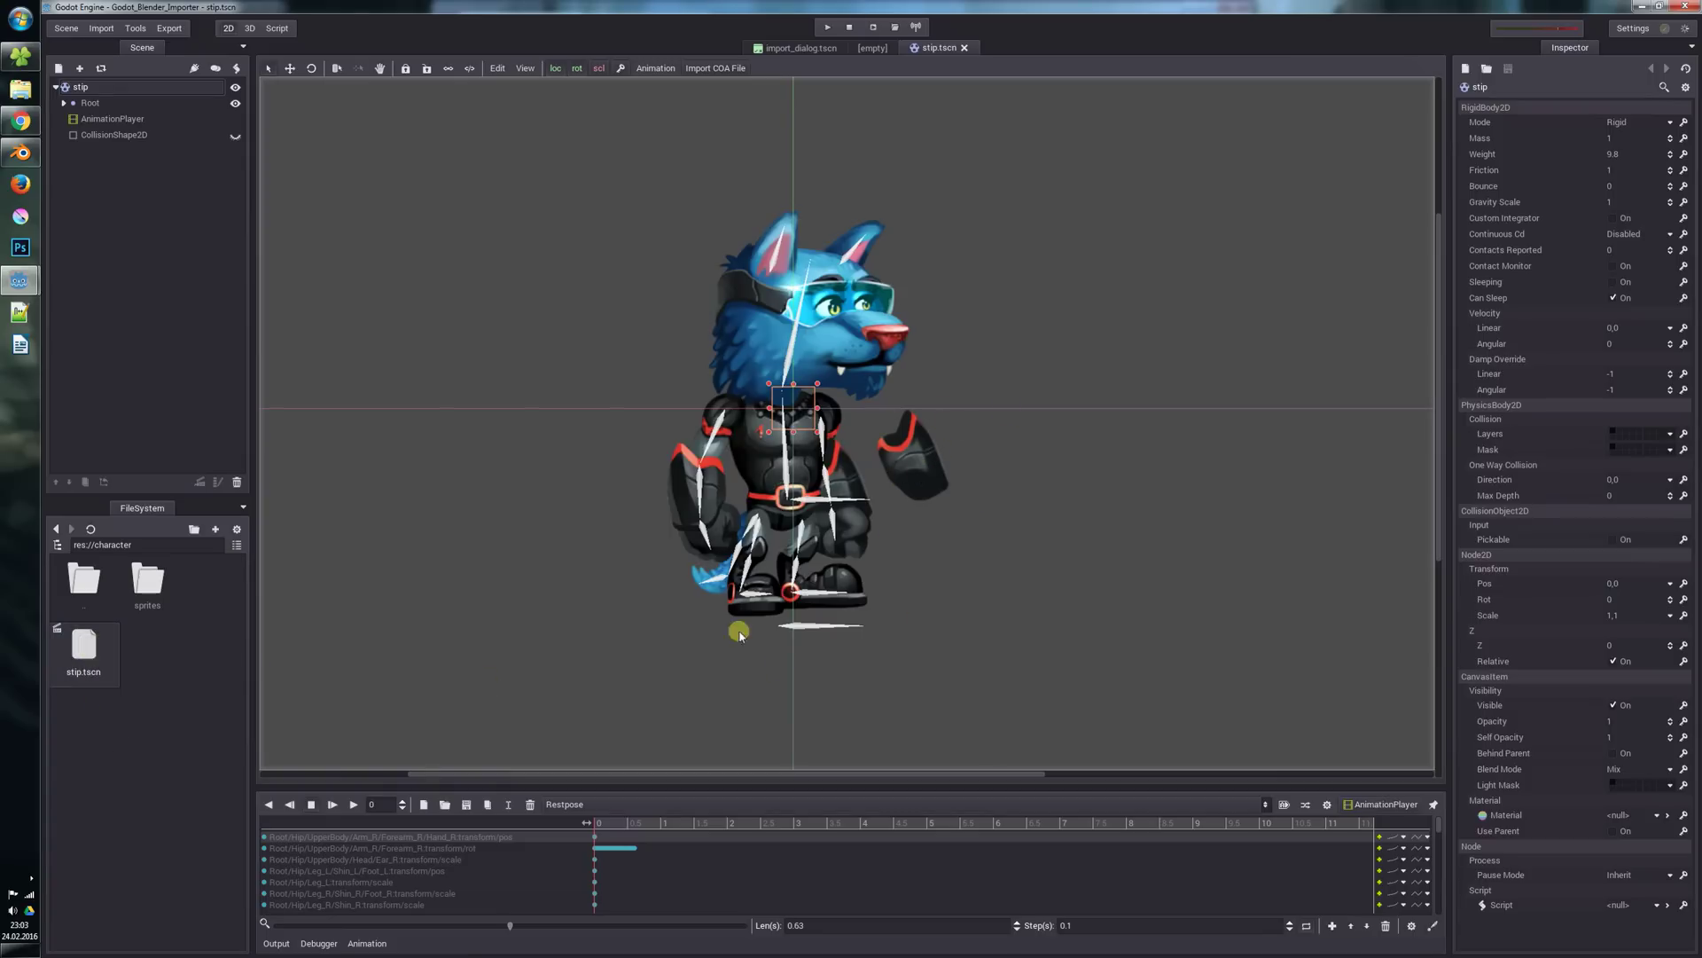
# Check the Damage, Idle, Restpose and Run animations and CollisionShape2D, then cancel the import dialog.
pyautogui.click(558, 804)
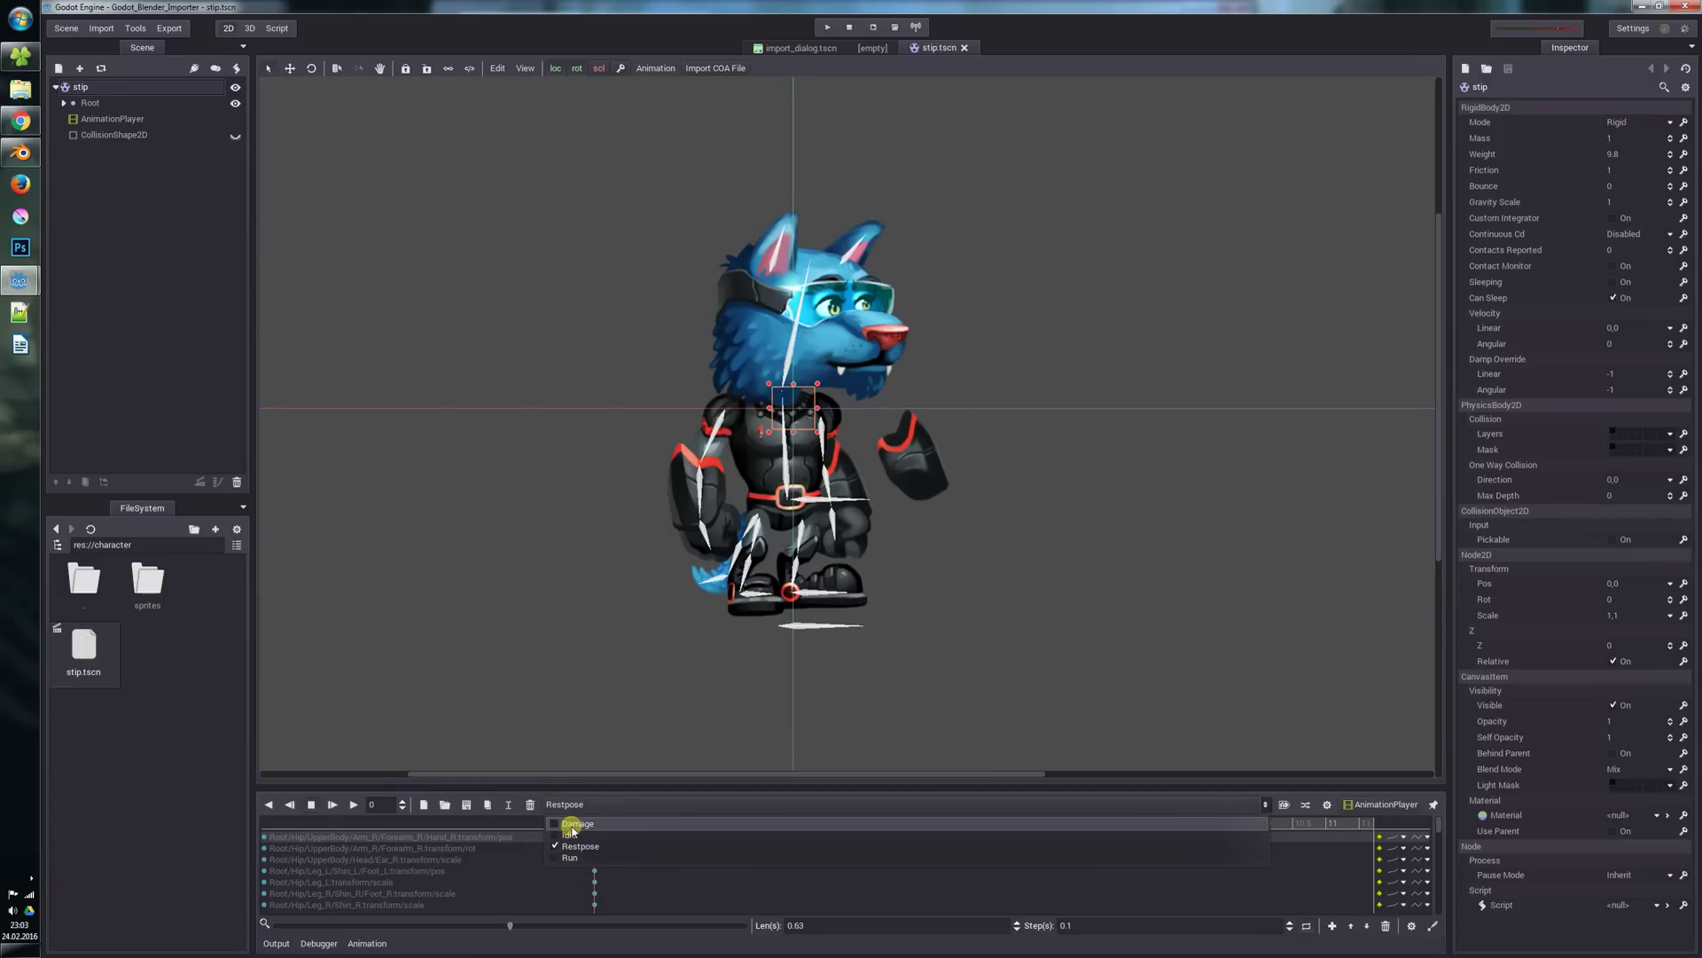
pyautogui.click(564, 820)
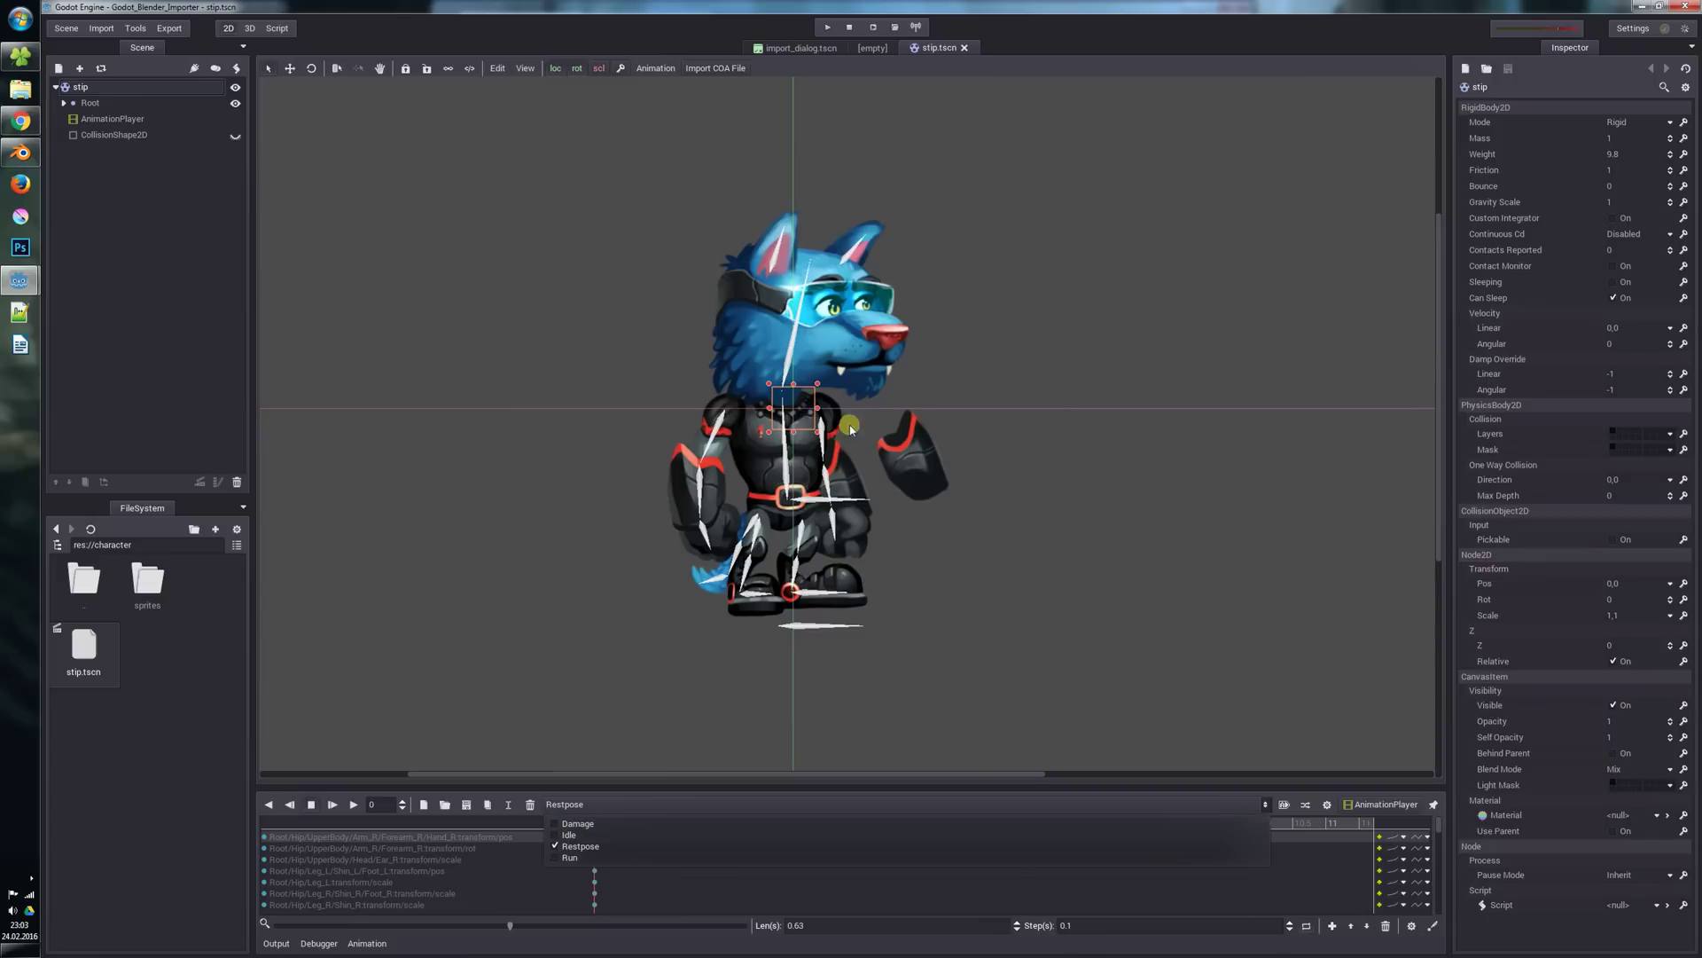
pyautogui.click(1046, 403)
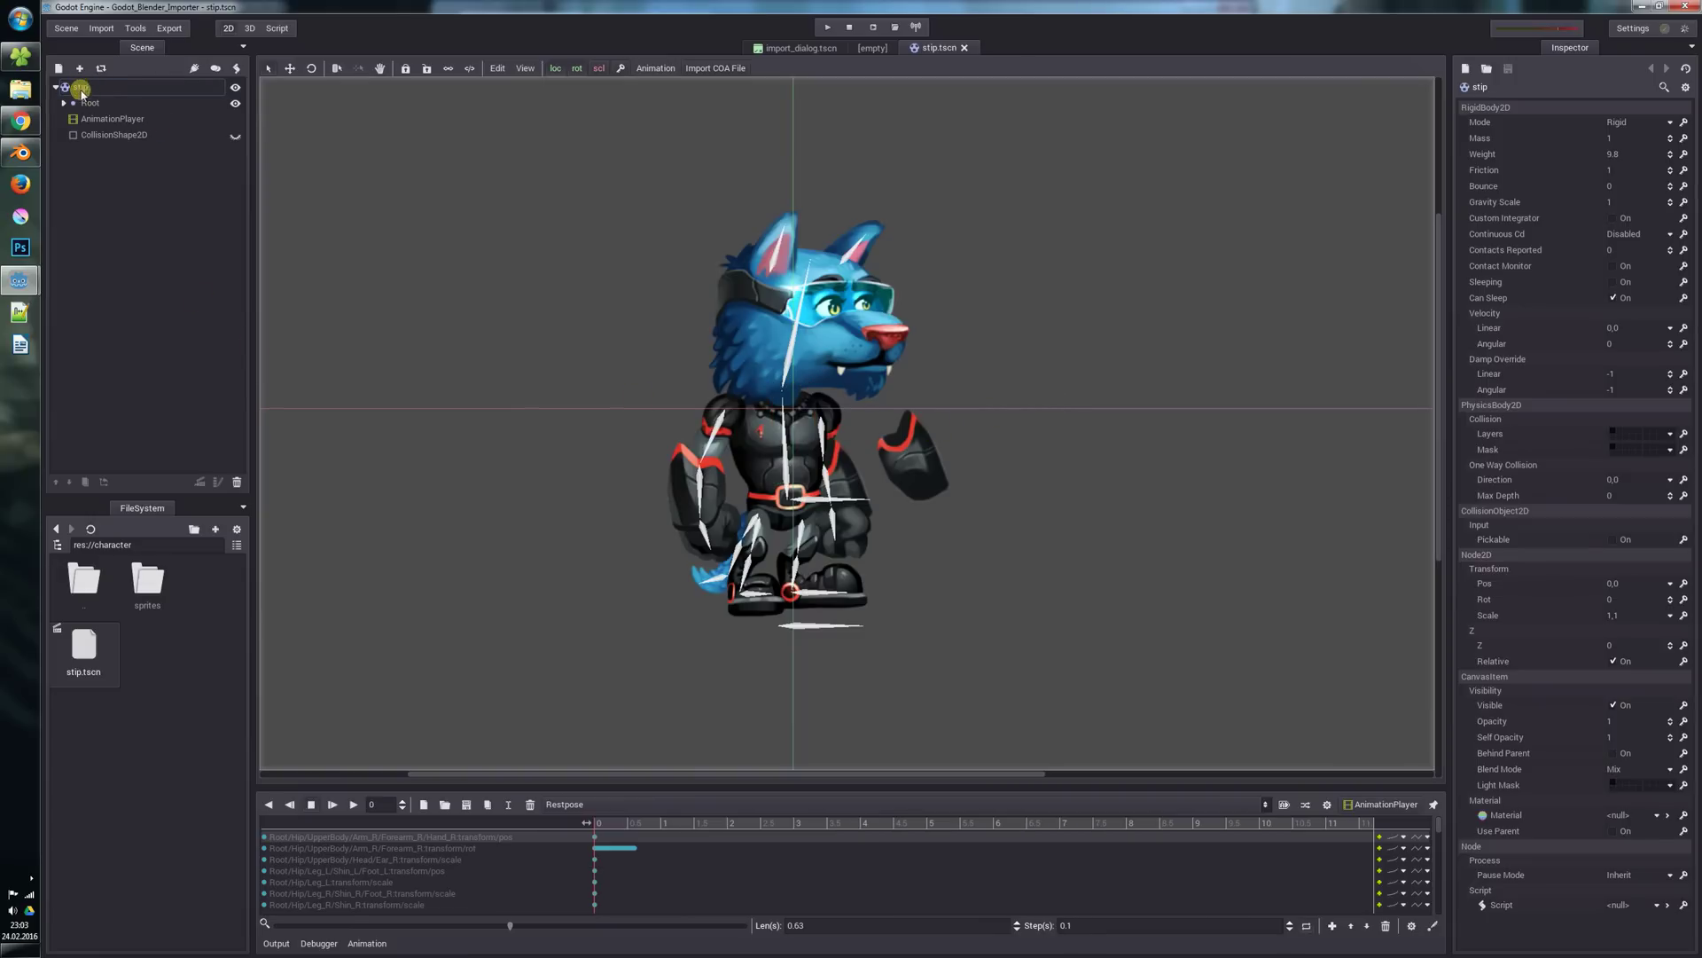
pyautogui.click(104, 136)
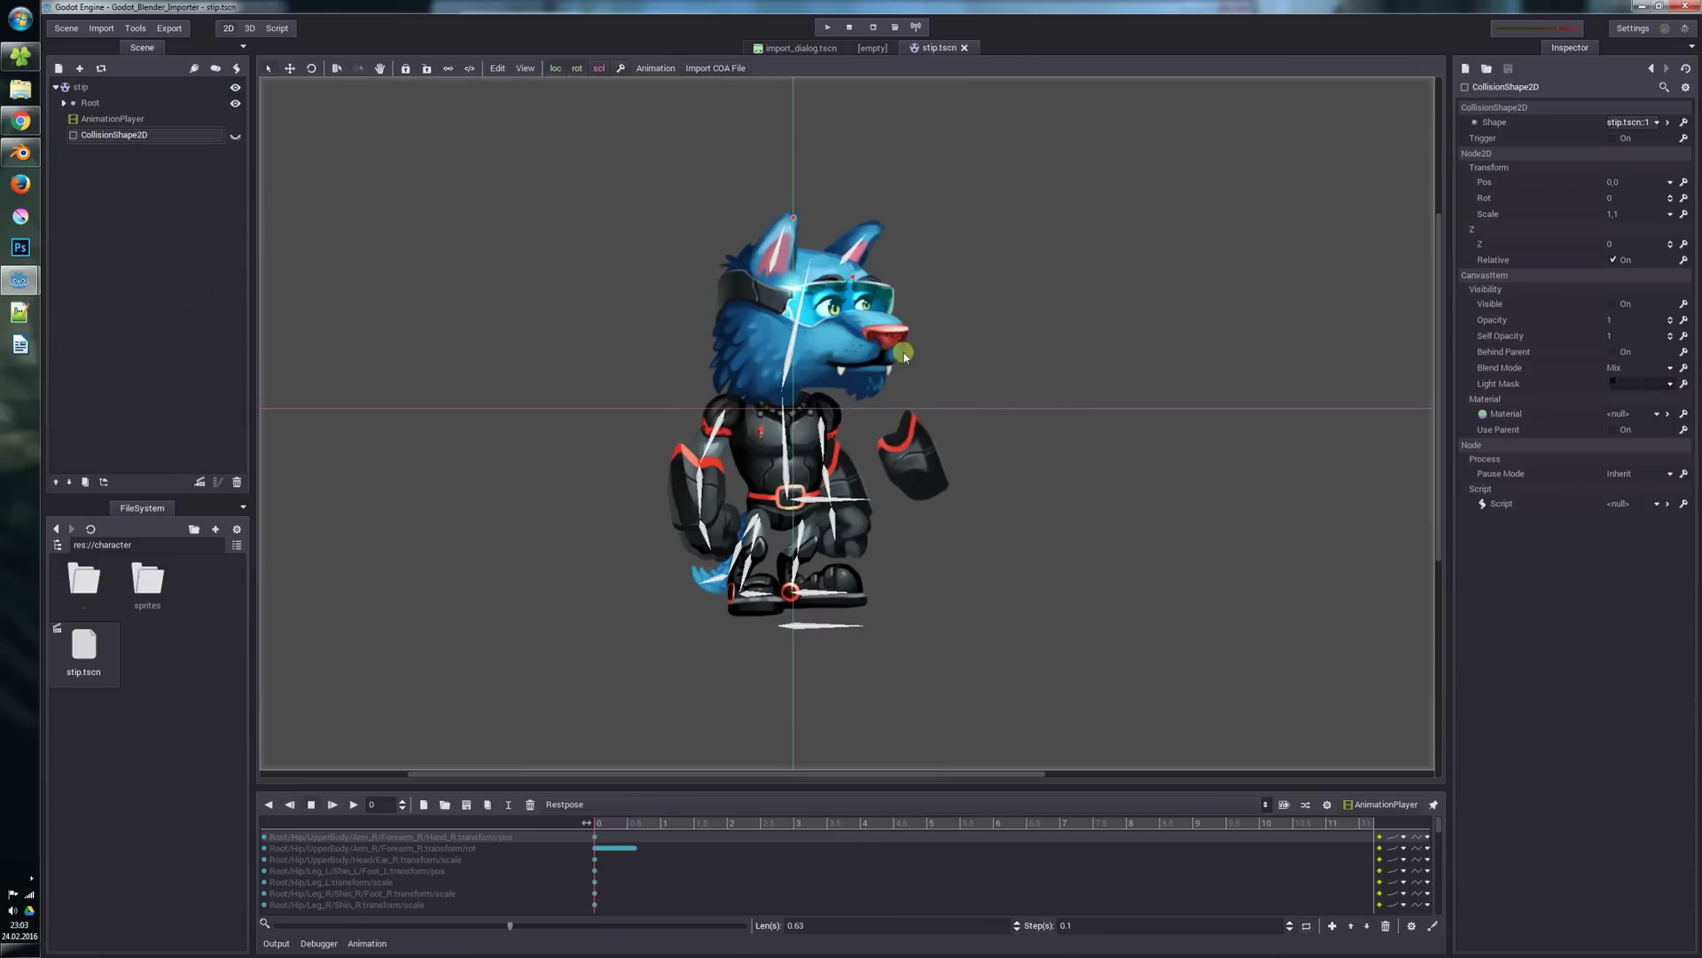
pyautogui.click(714, 68)
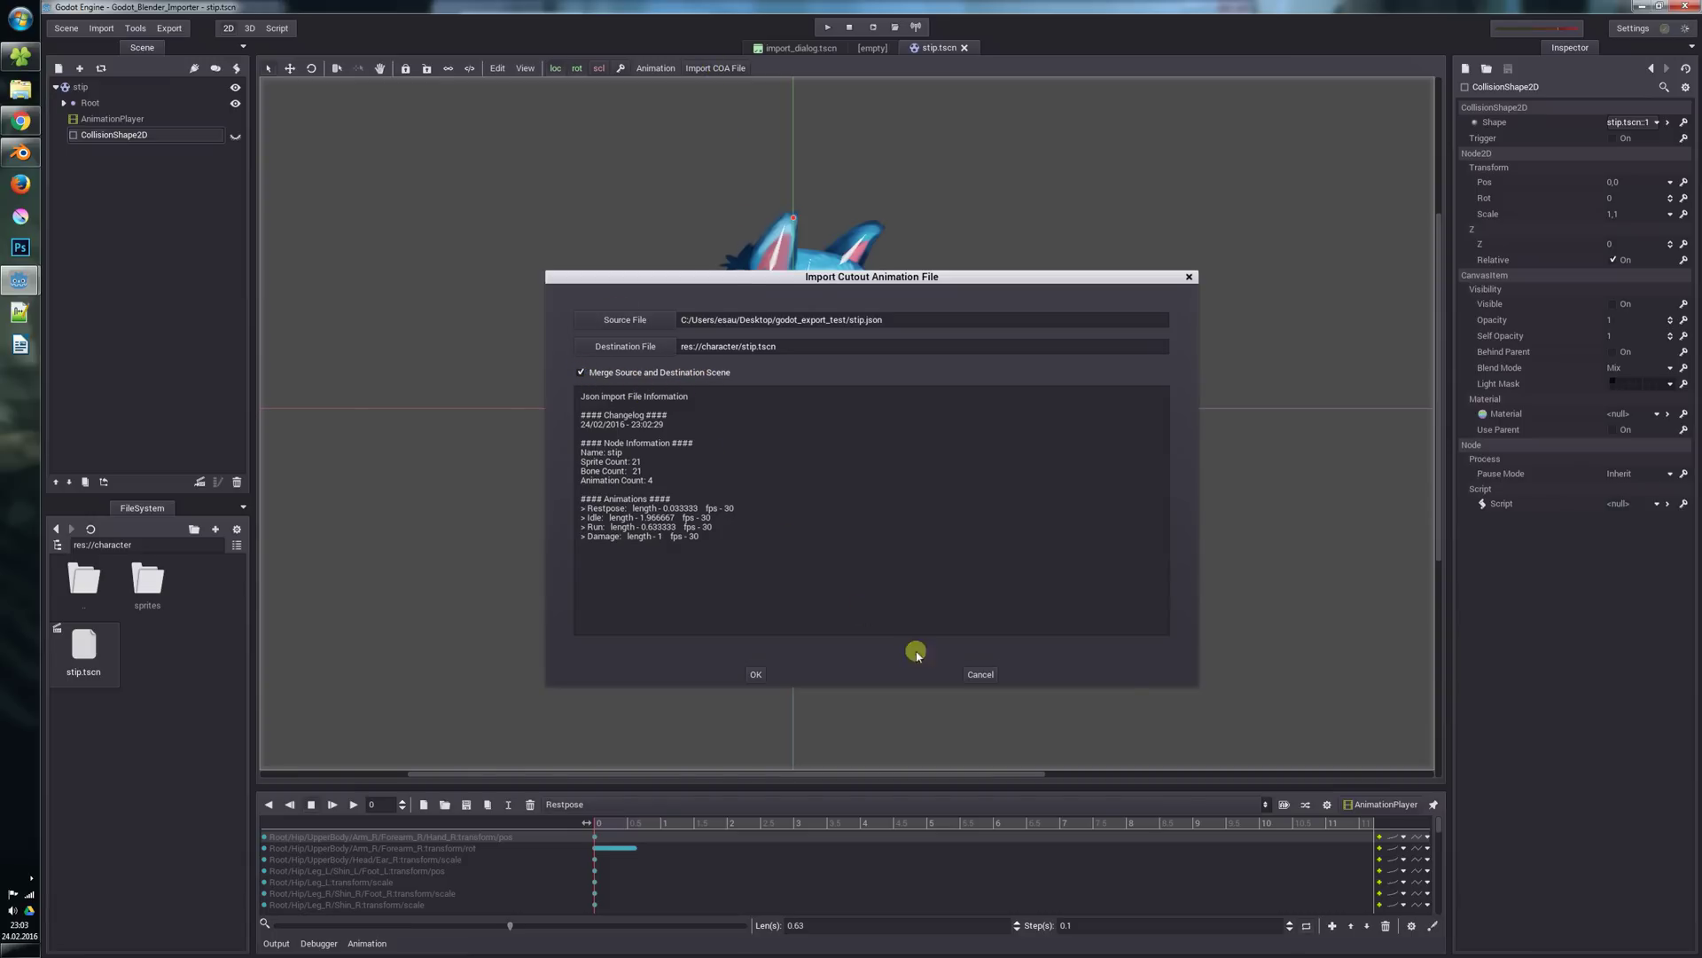
pyautogui.click(1190, 277)
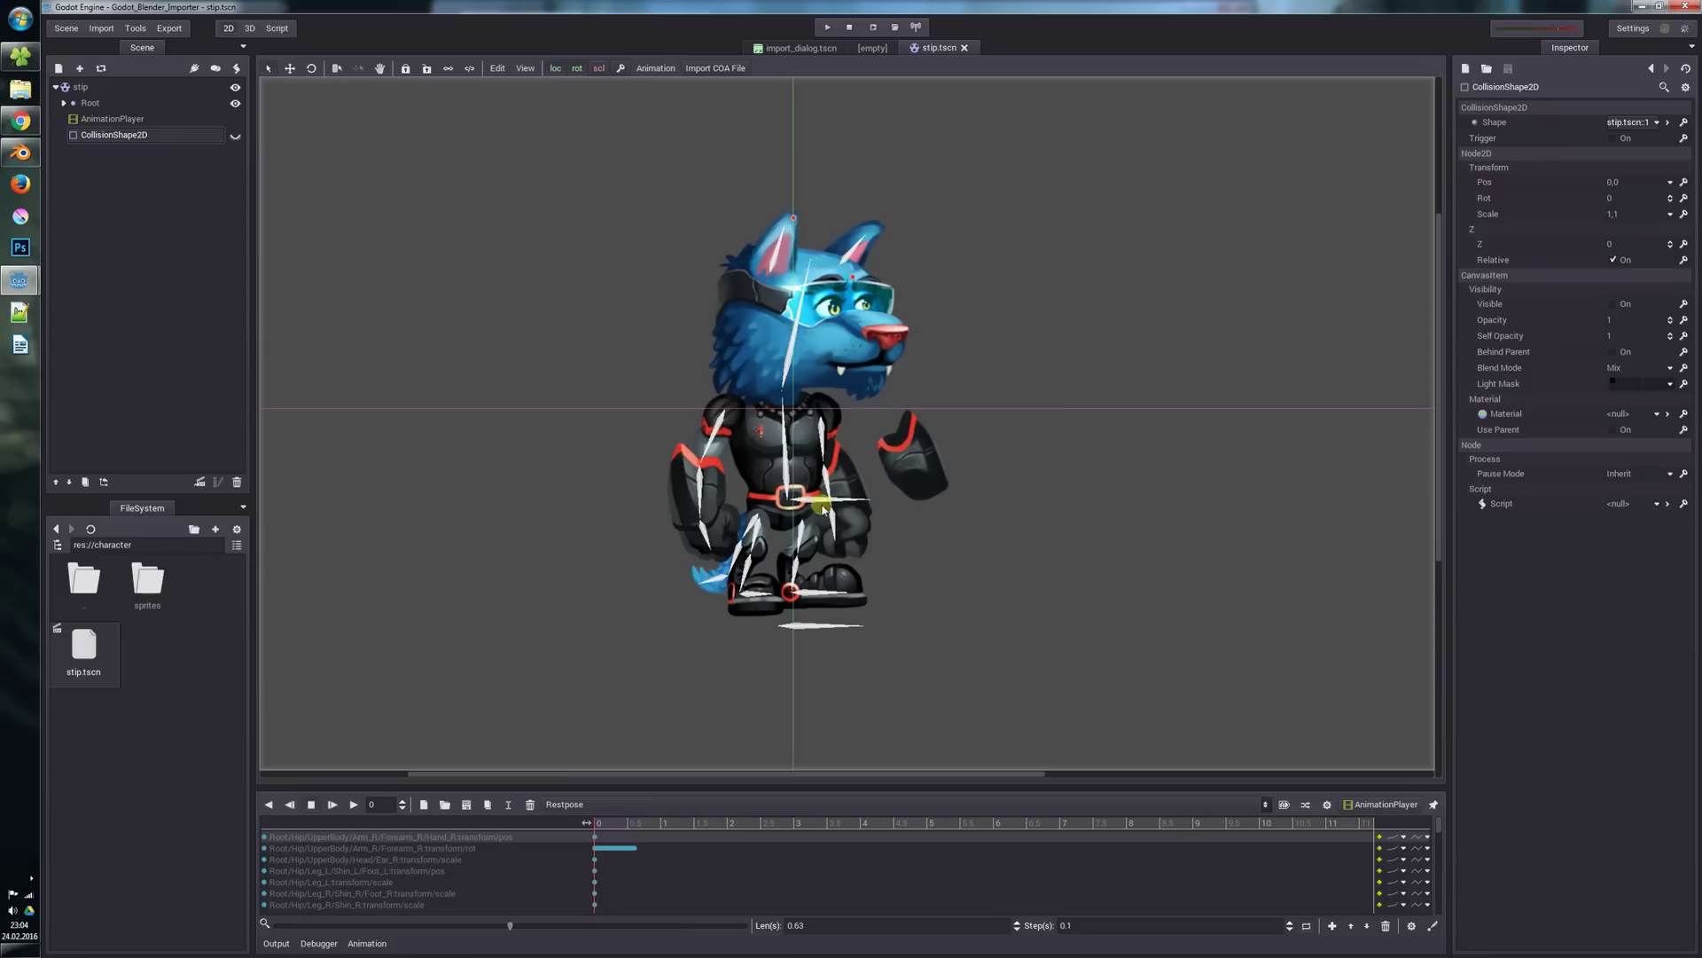
# In Blender's Idle collection, delete the extra Forearm_L.png.001 sprite.
pyautogui.click(21, 152)
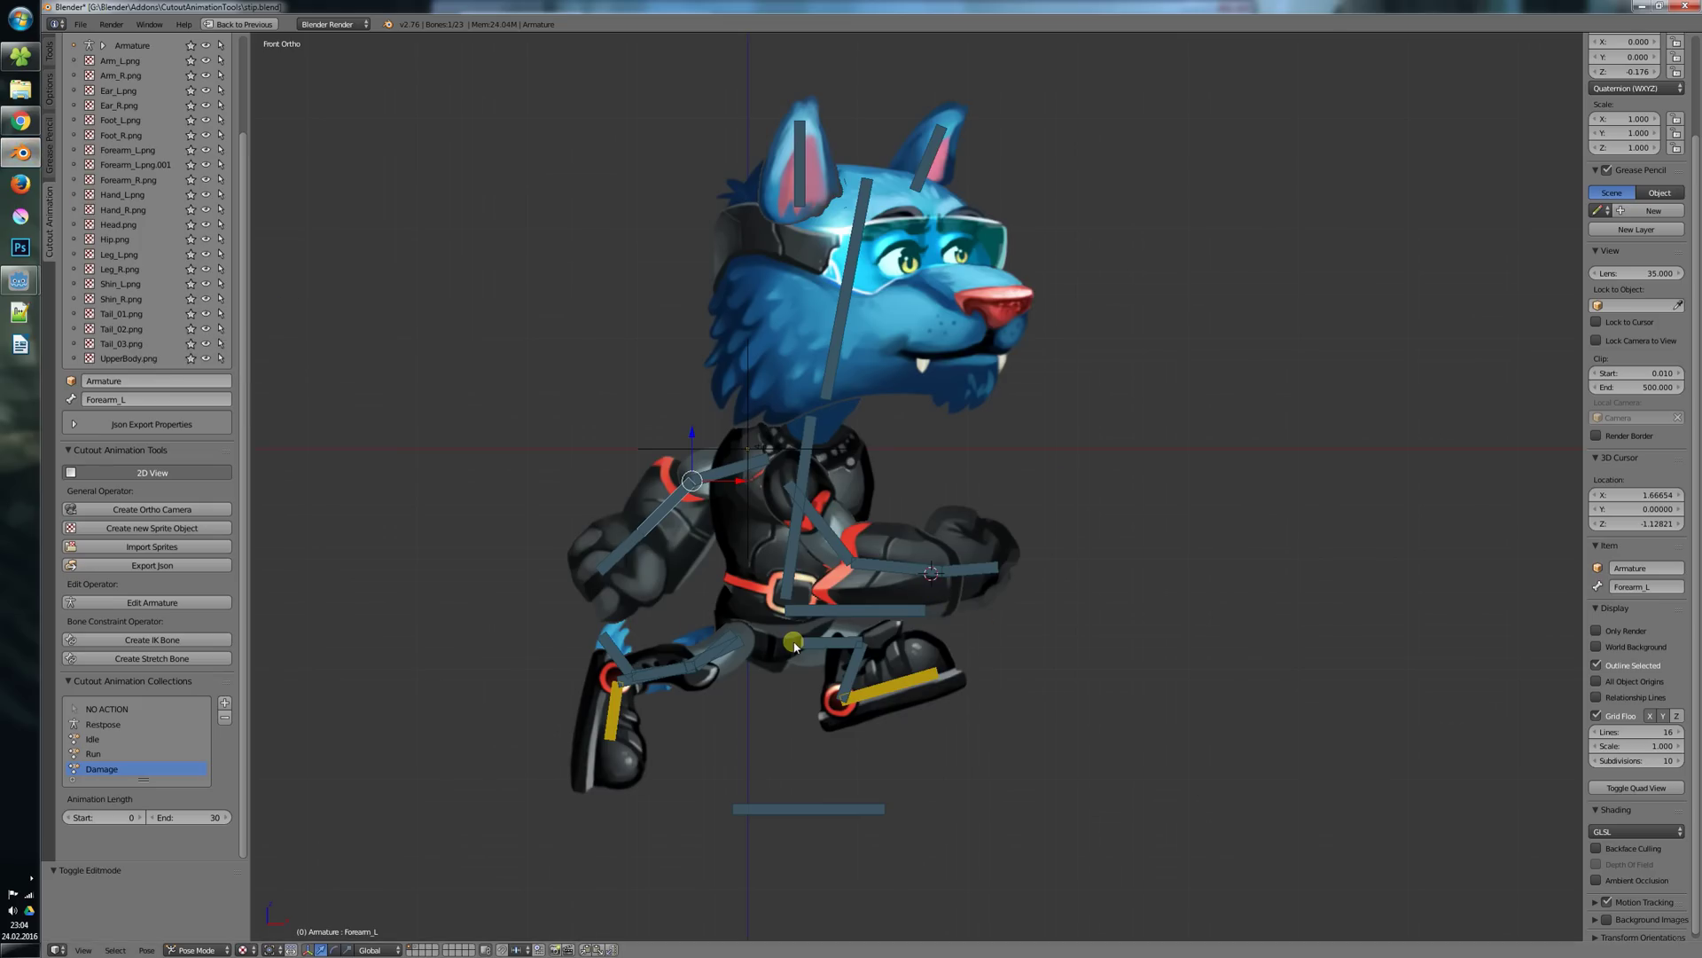
pyautogui.click(96, 739)
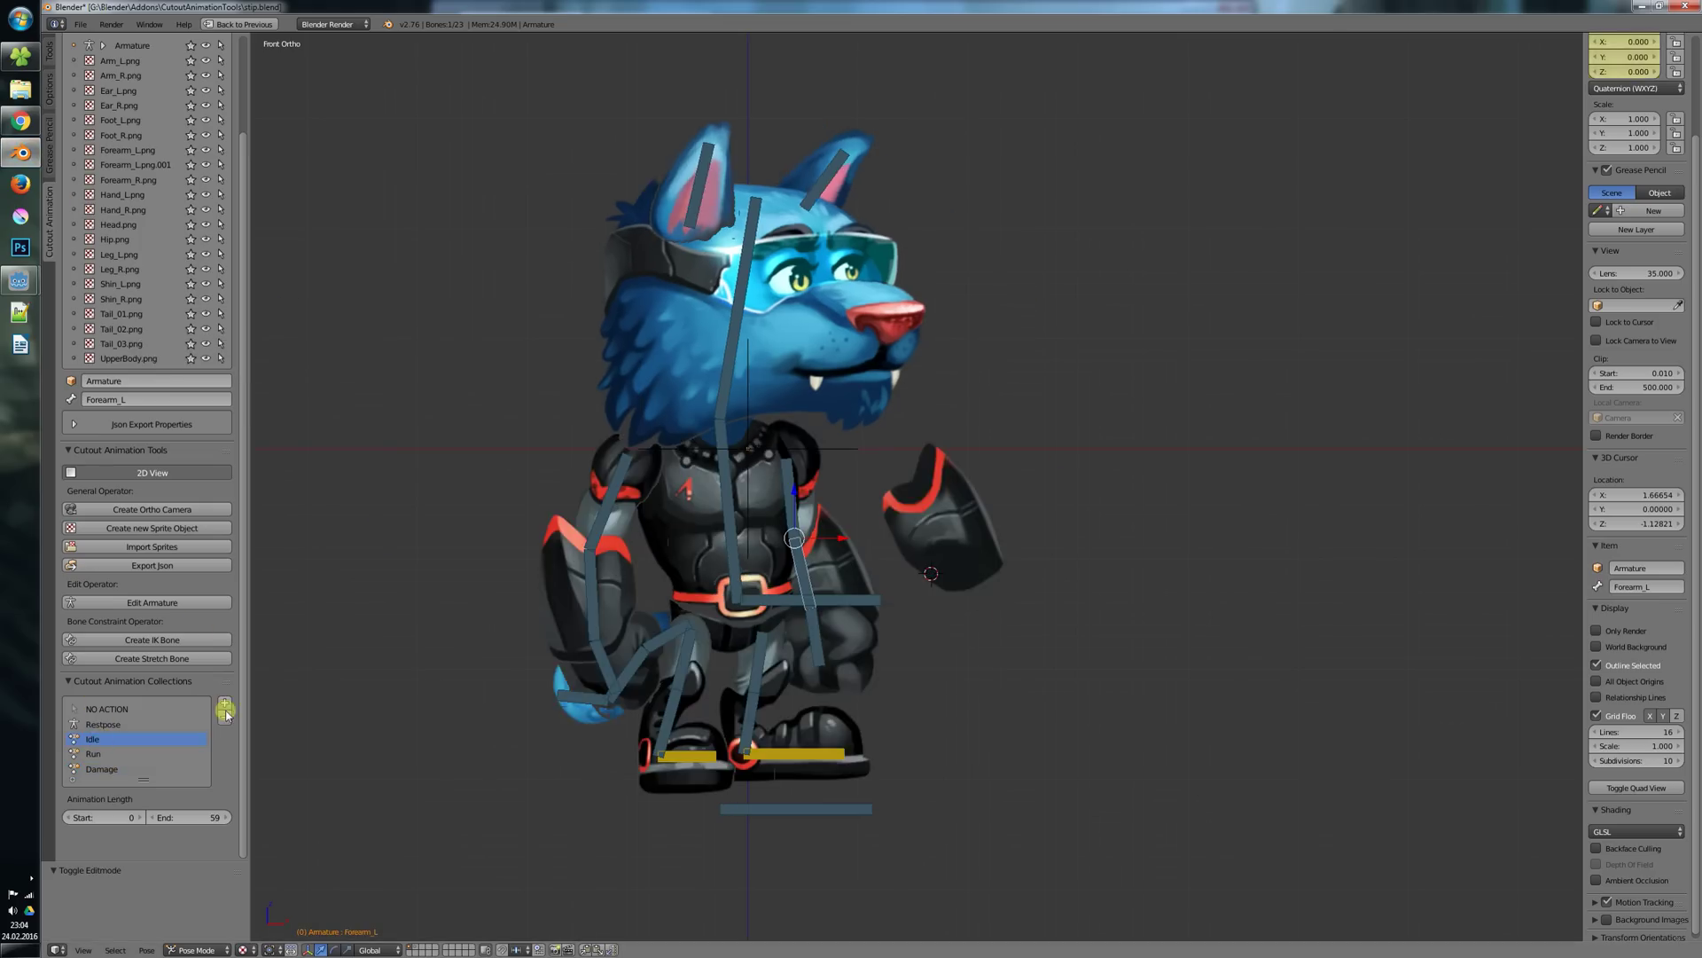
pyautogui.rightClick(954, 505)
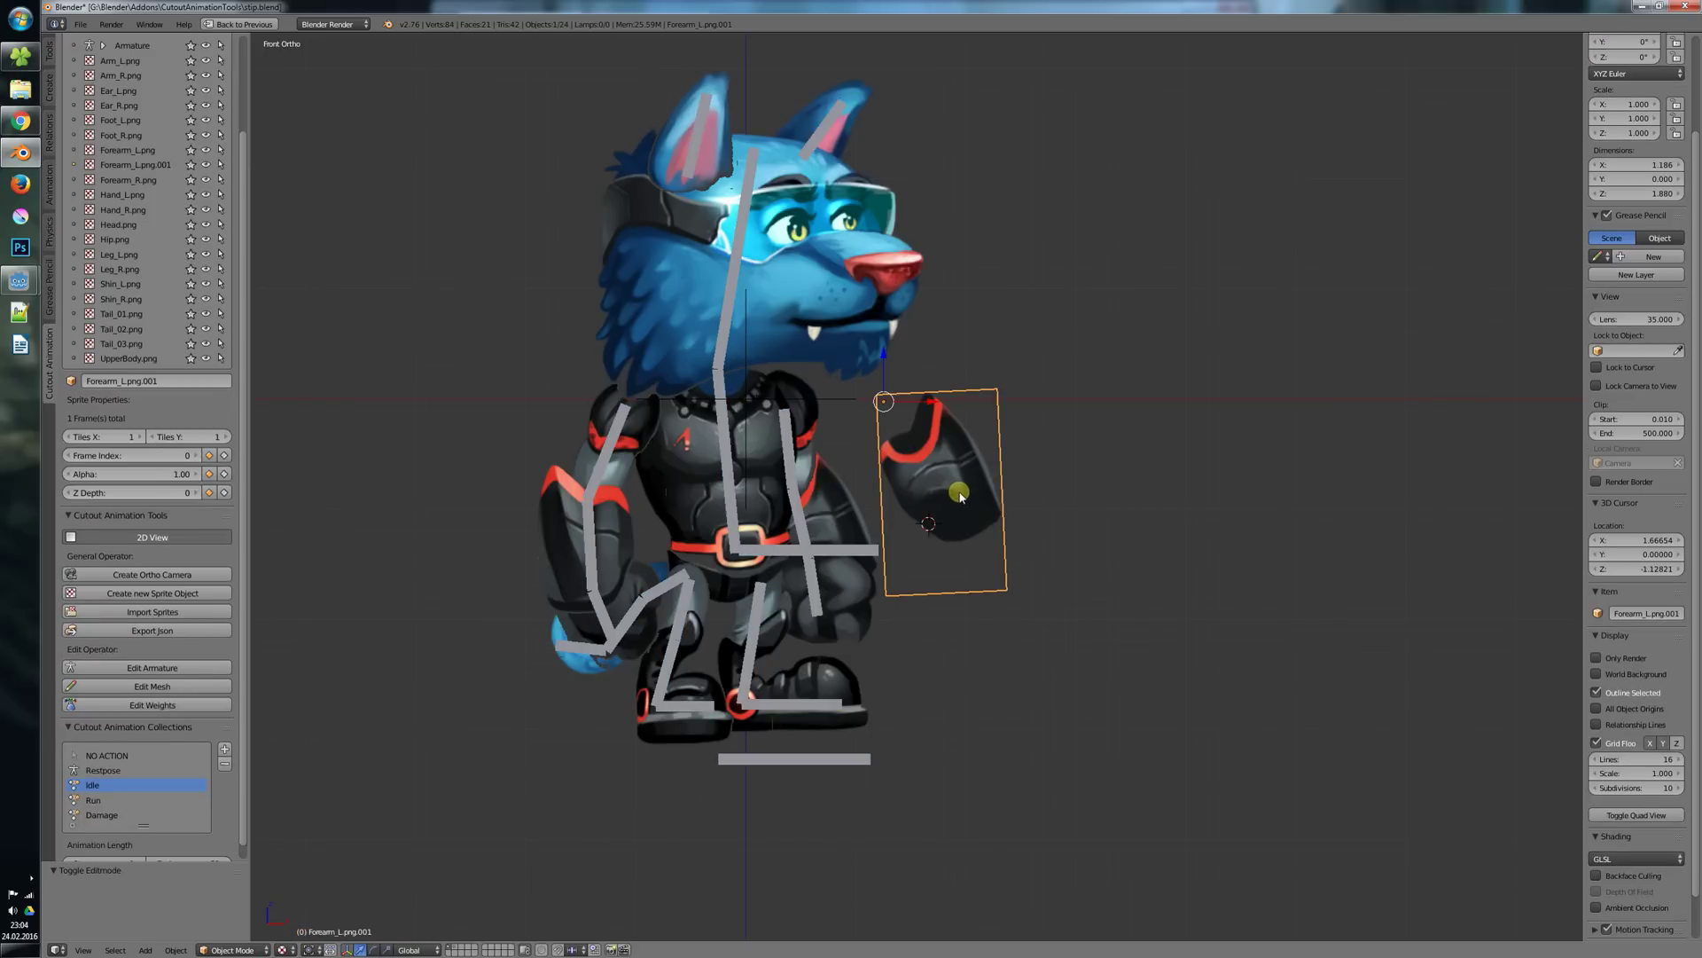
pyautogui.press('x')
pyautogui.click(958, 495)
# Select the UpperBody.png sprite and start exporting the rig as stip.json.
pyautogui.keyDown('shift'); pyautogui.moveTo(926, 509); pyautogui.dragTo(931, 560, button='middle'); pyautogui.keyUp('shift')
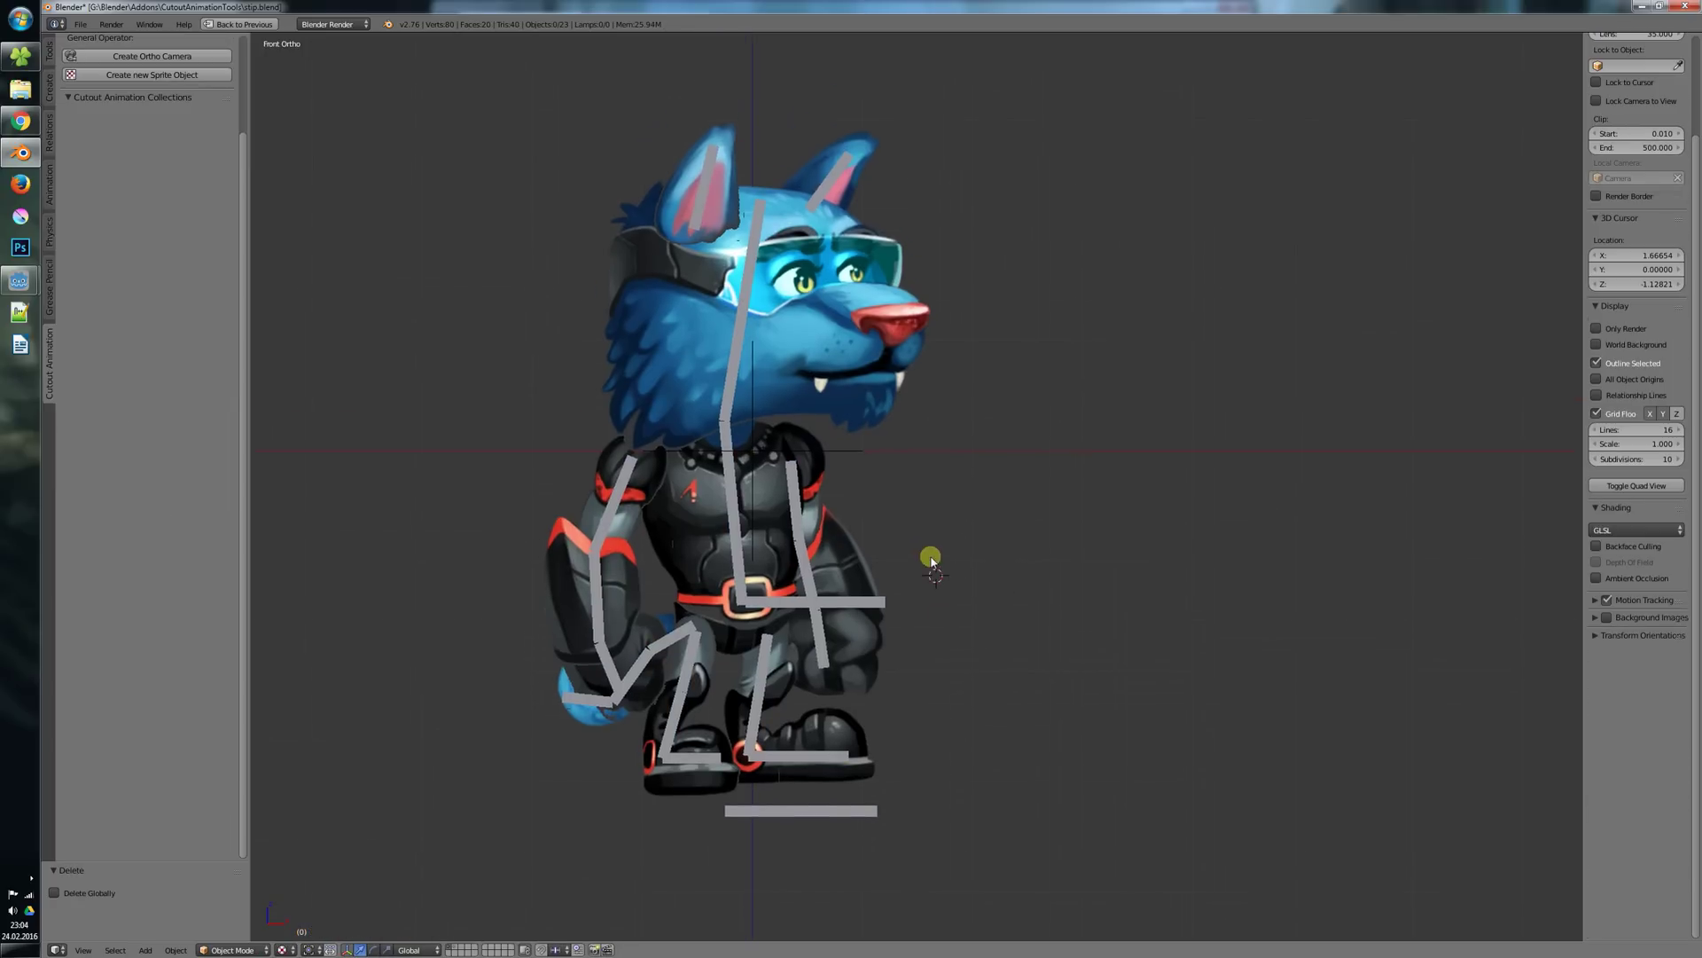
pyautogui.rightClick(711, 483)
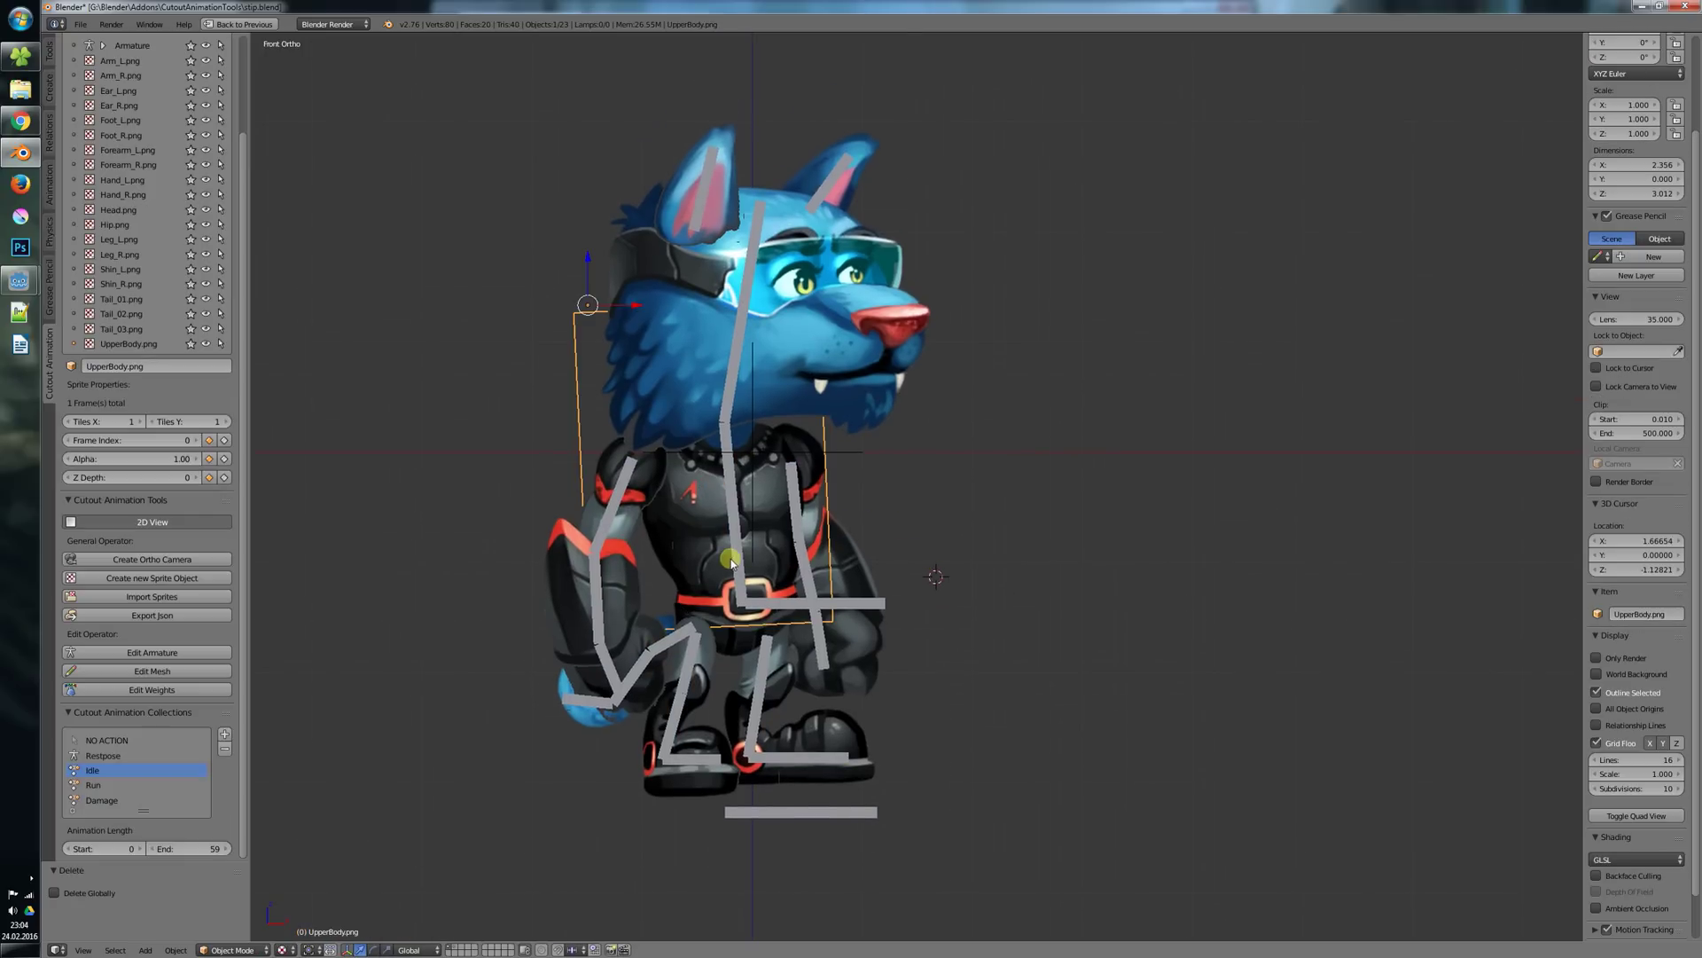
pyautogui.click(152, 614)
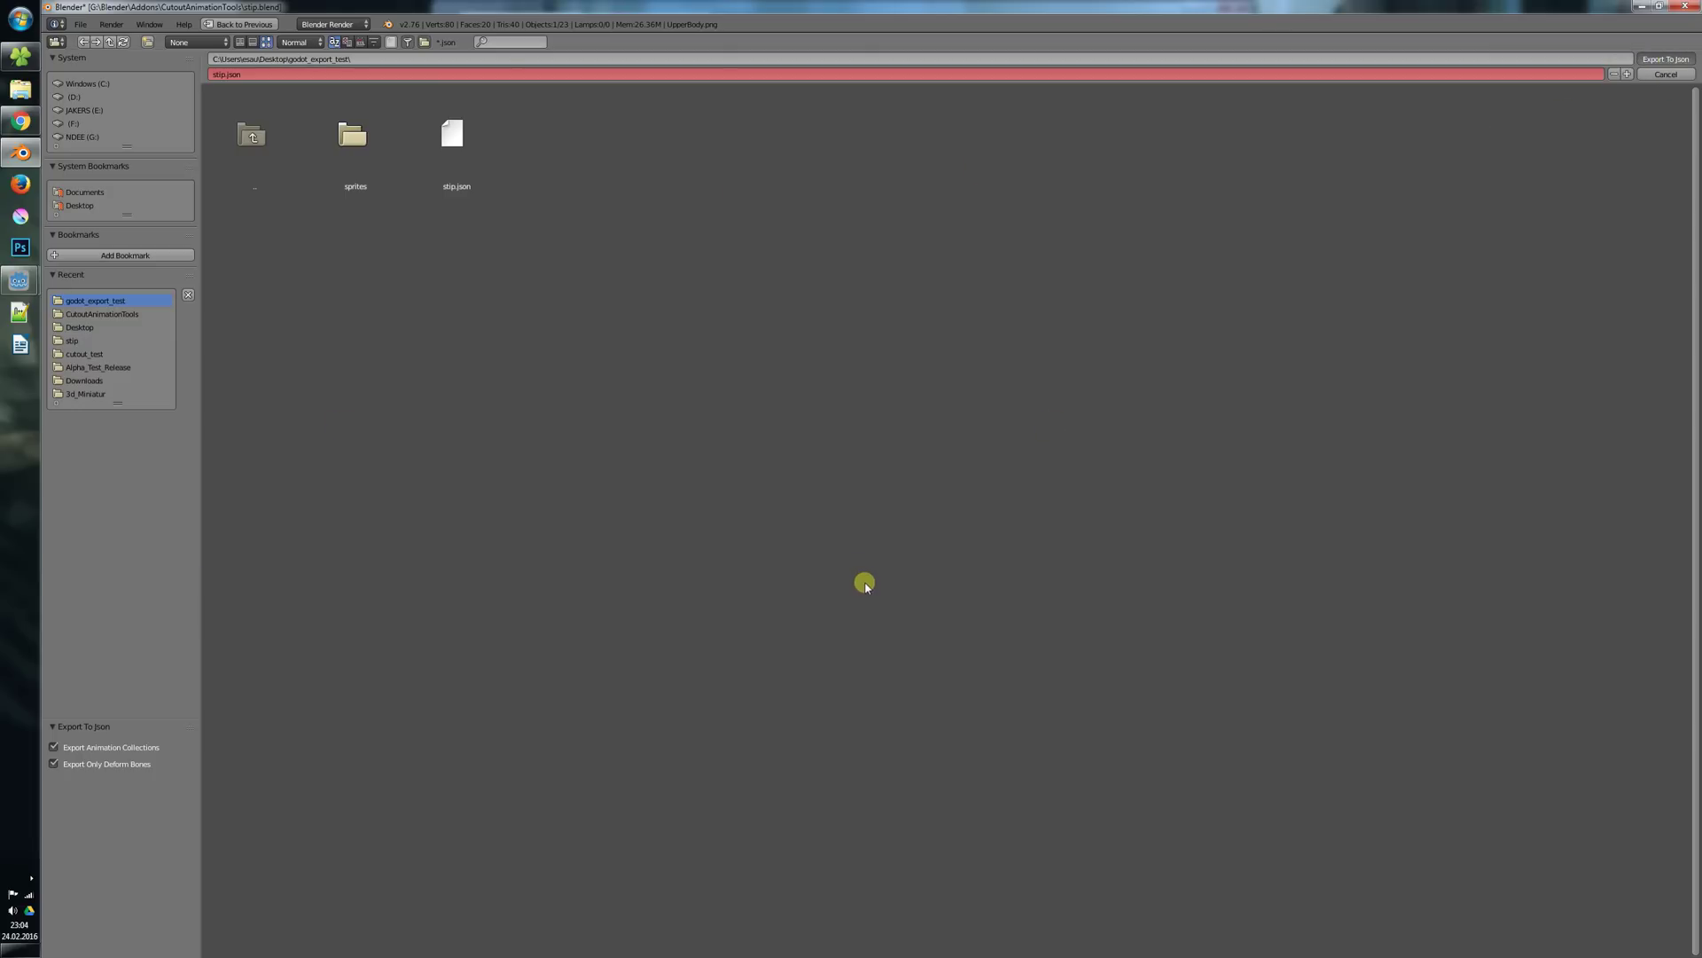
# Re-import stip.json with Merge Source and Destination Scene on, then reload stip.tscn.
pyautogui.click(20, 280)
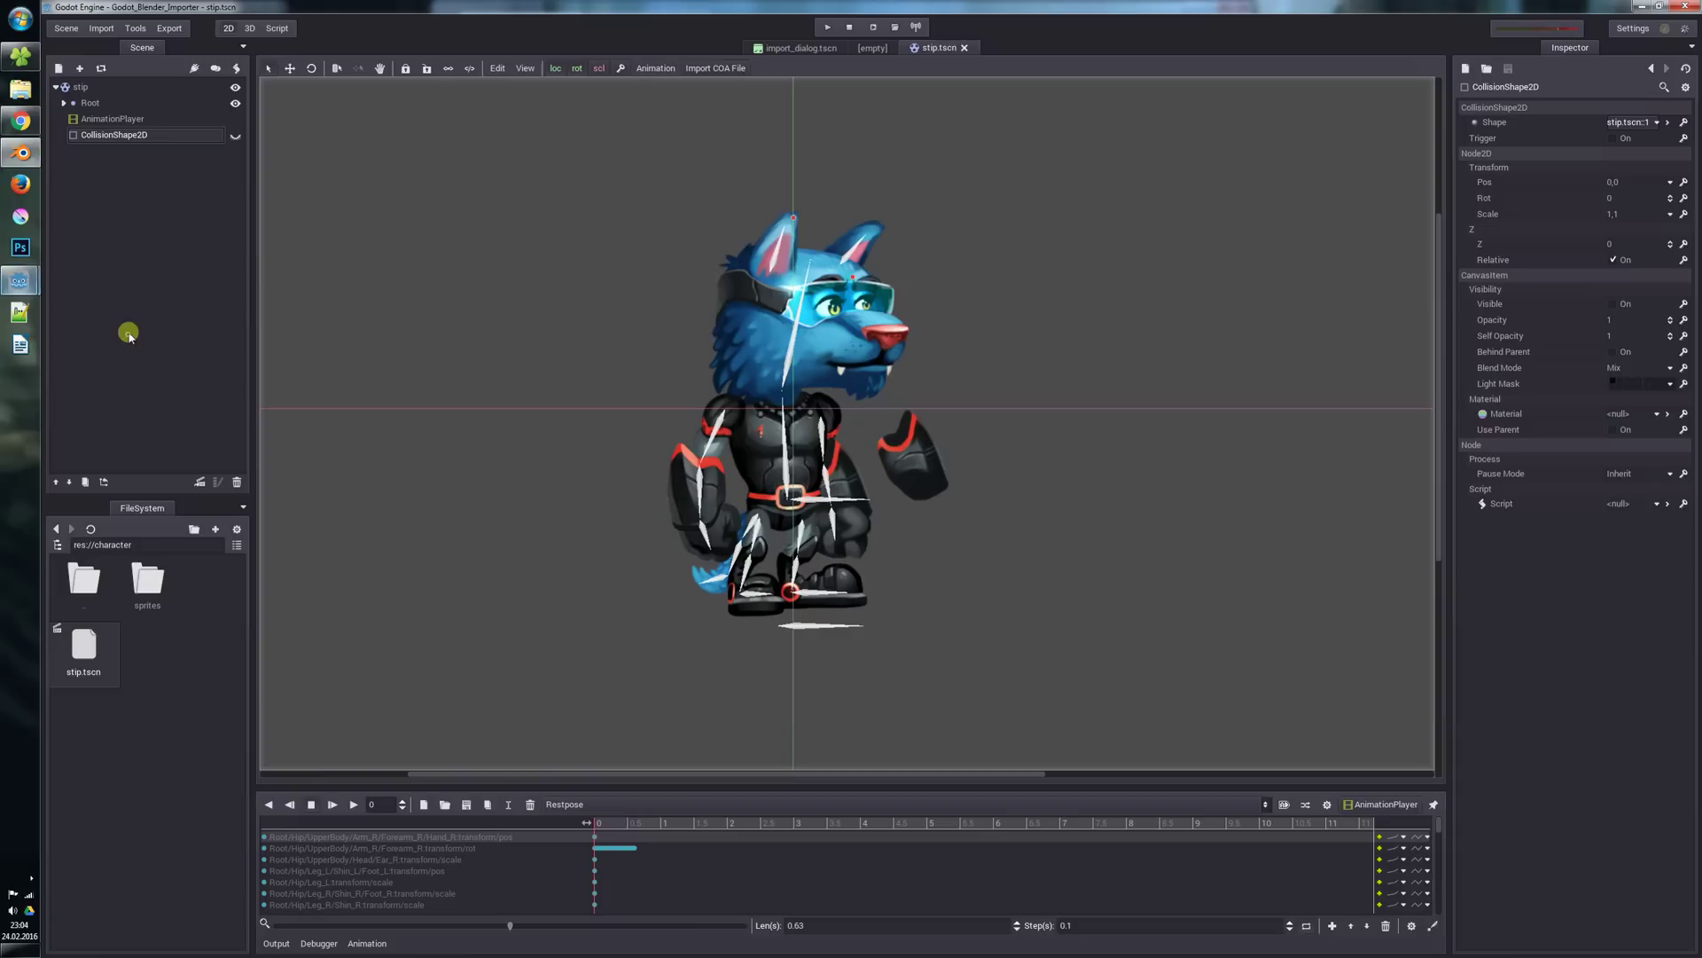
pyautogui.click(715, 68)
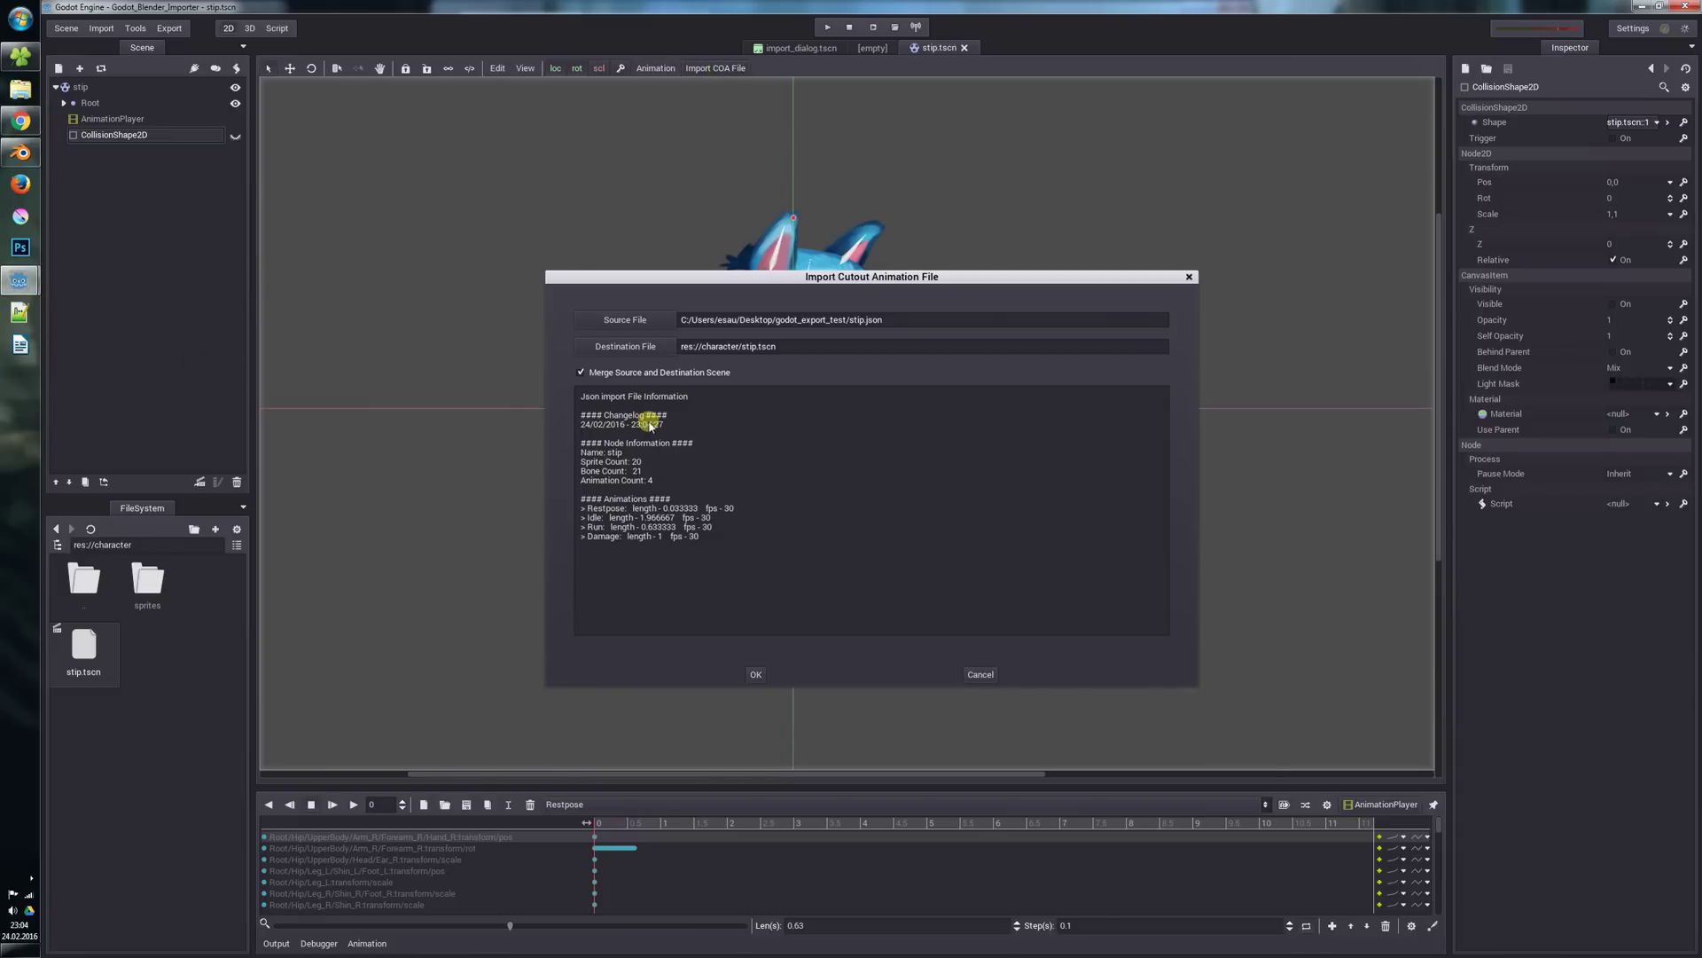
pyautogui.click(757, 676)
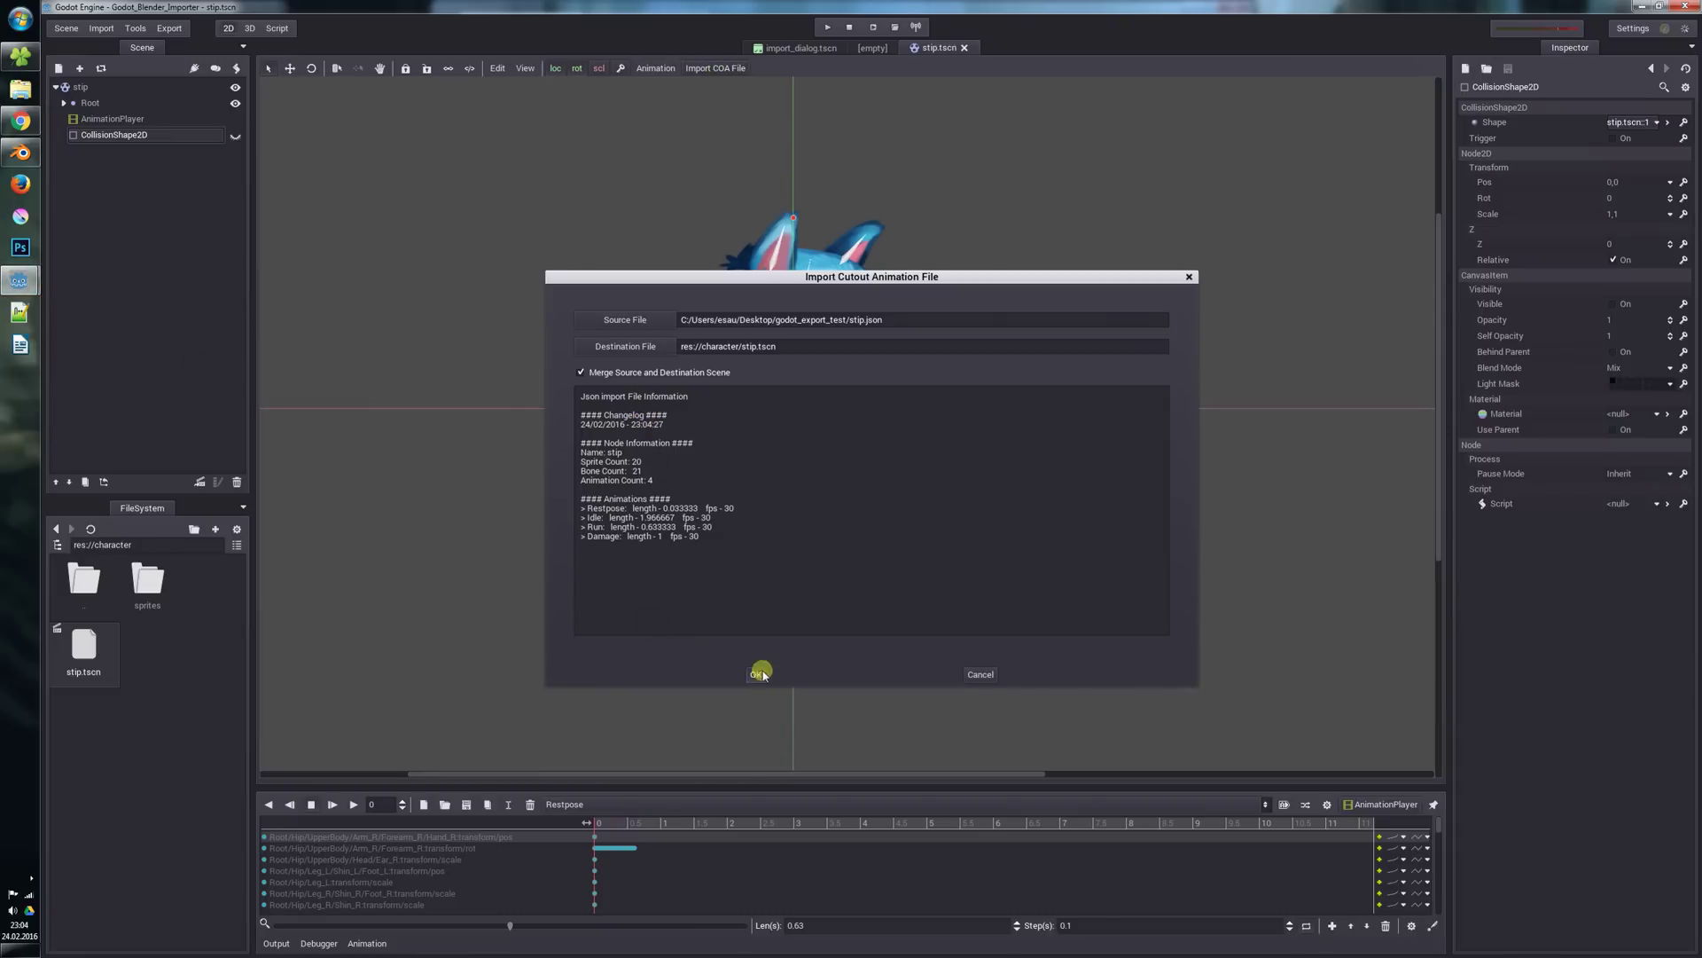
pyautogui.click(879, 516)
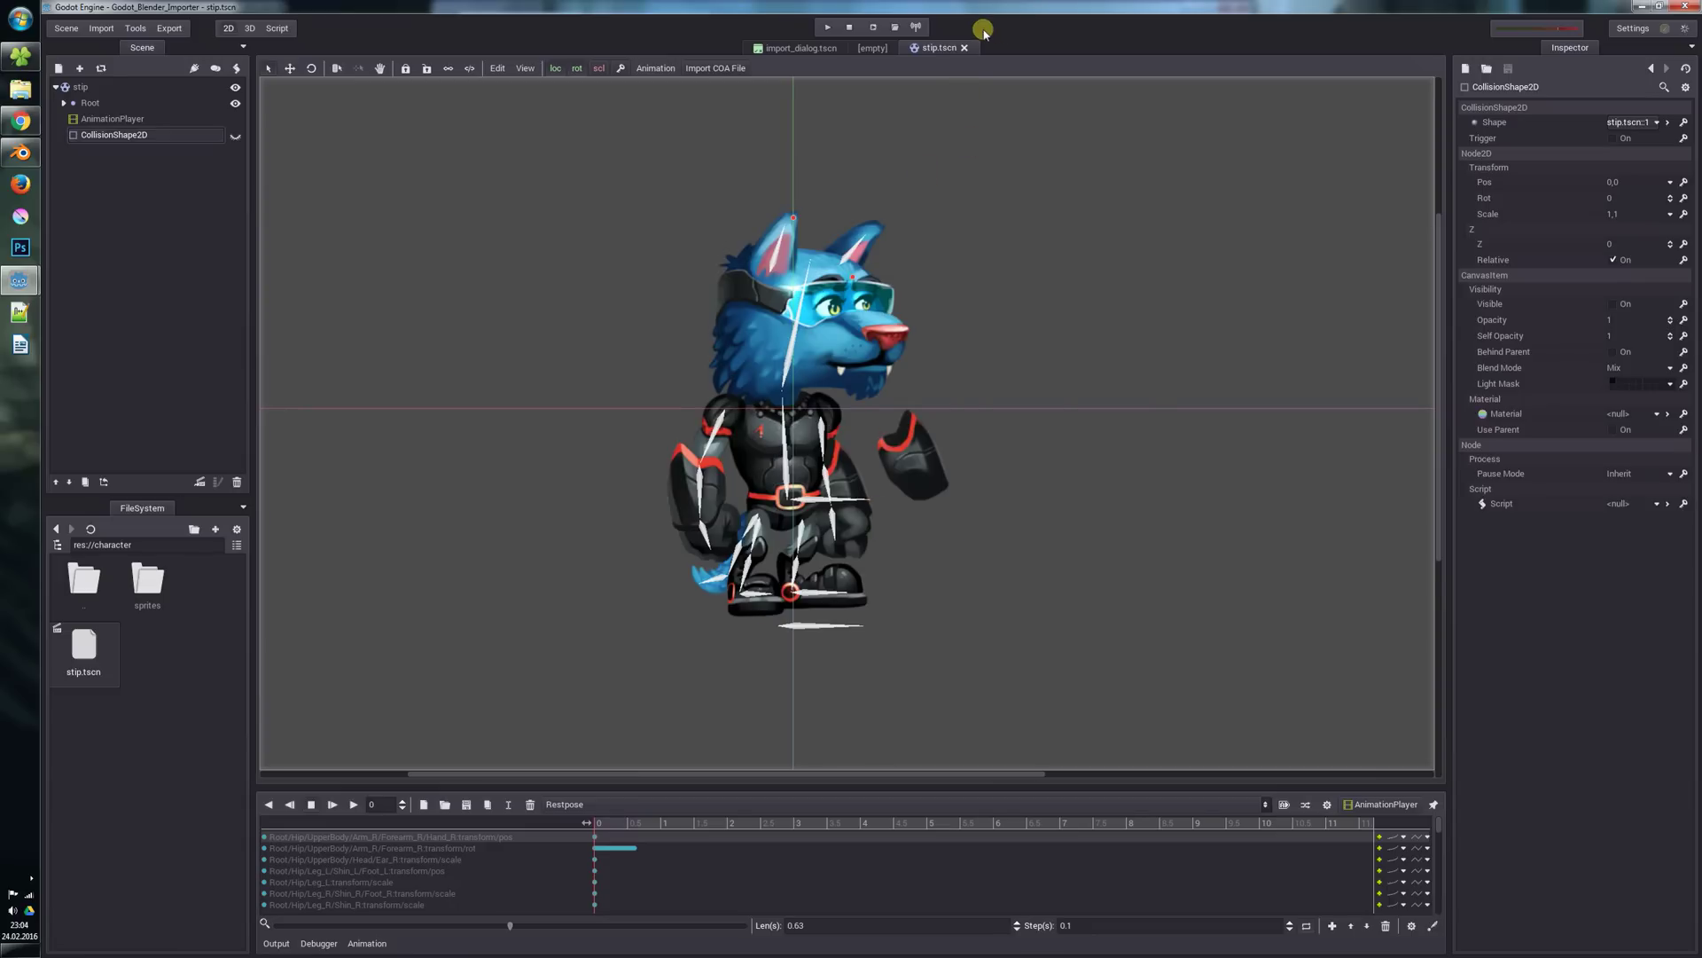
pyautogui.click(965, 48)
pyautogui.click(86, 650)
pyautogui.doubleClick(86, 650)
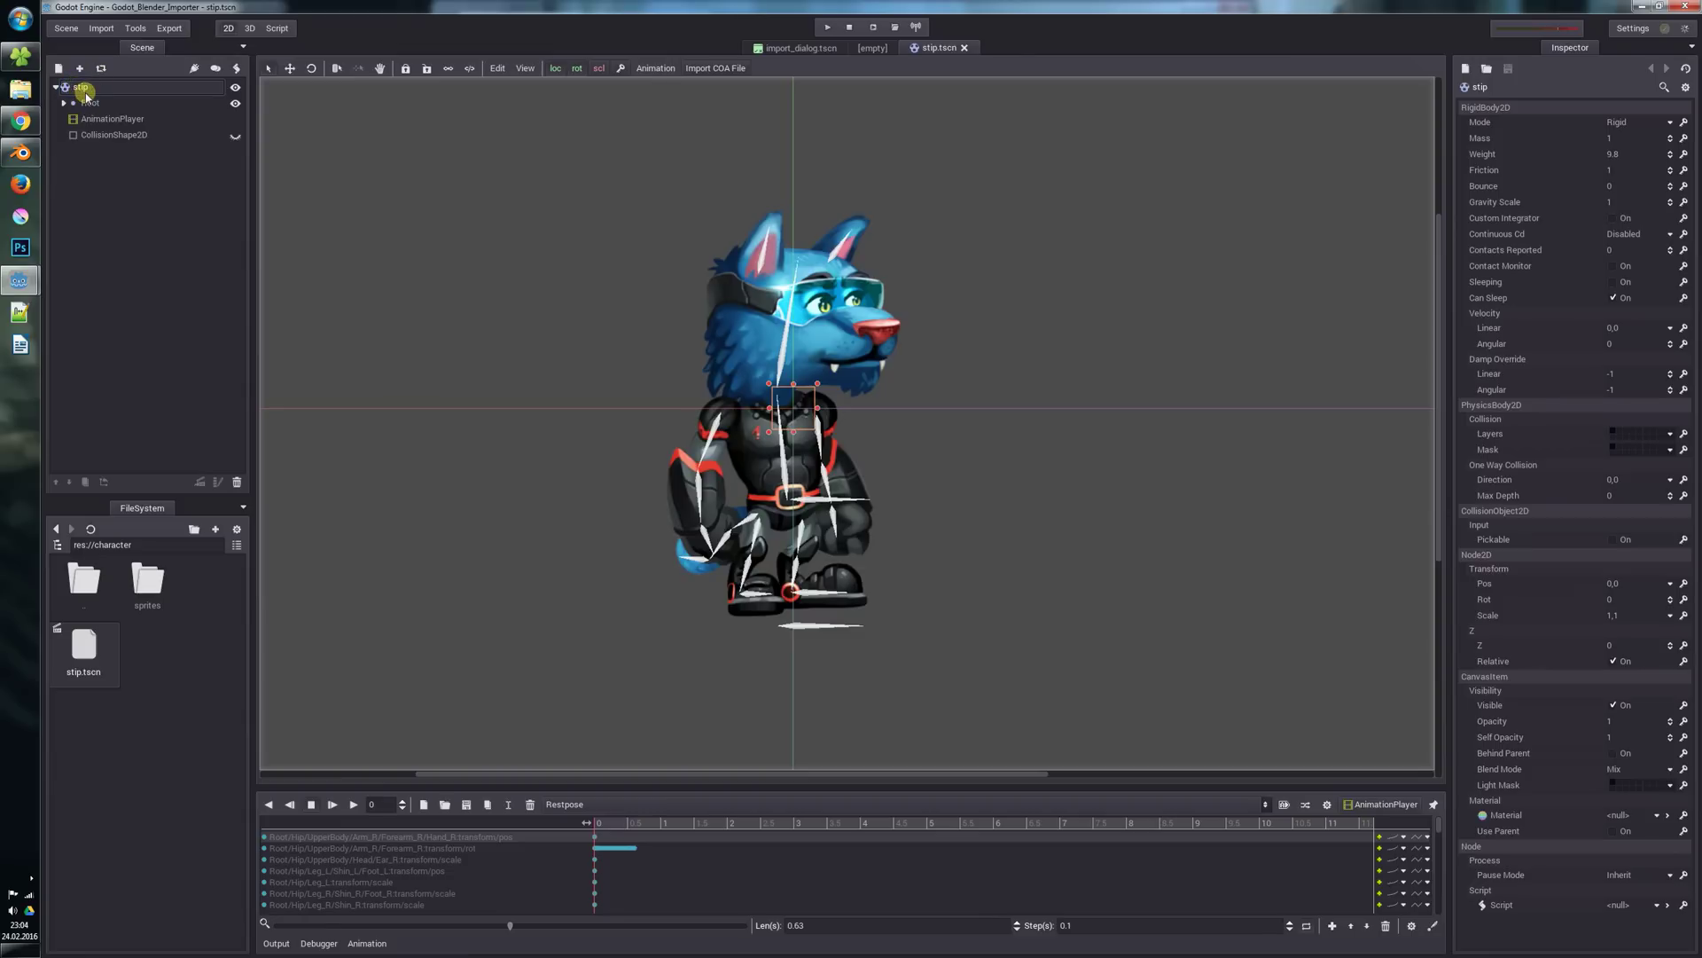
# Re-import stip.json with Merge Source and Destination Scene unchecked.
pyautogui.click(720, 69)
pyautogui.click(578, 373)
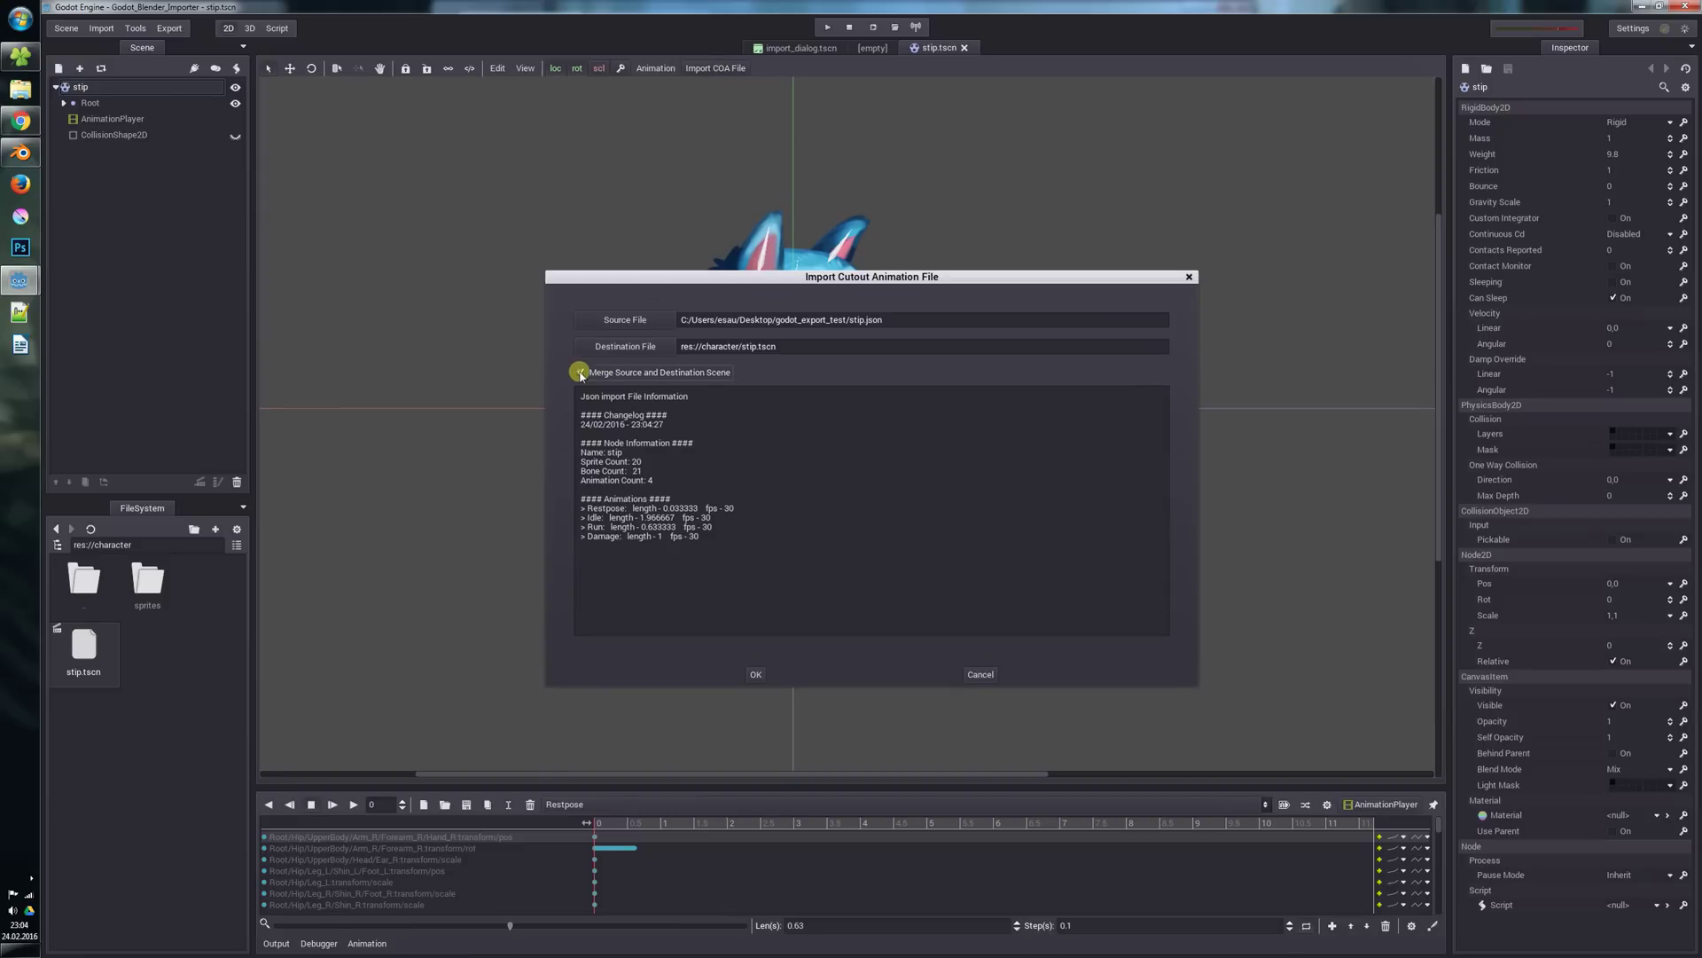
pyautogui.click(759, 681)
pyautogui.click(869, 518)
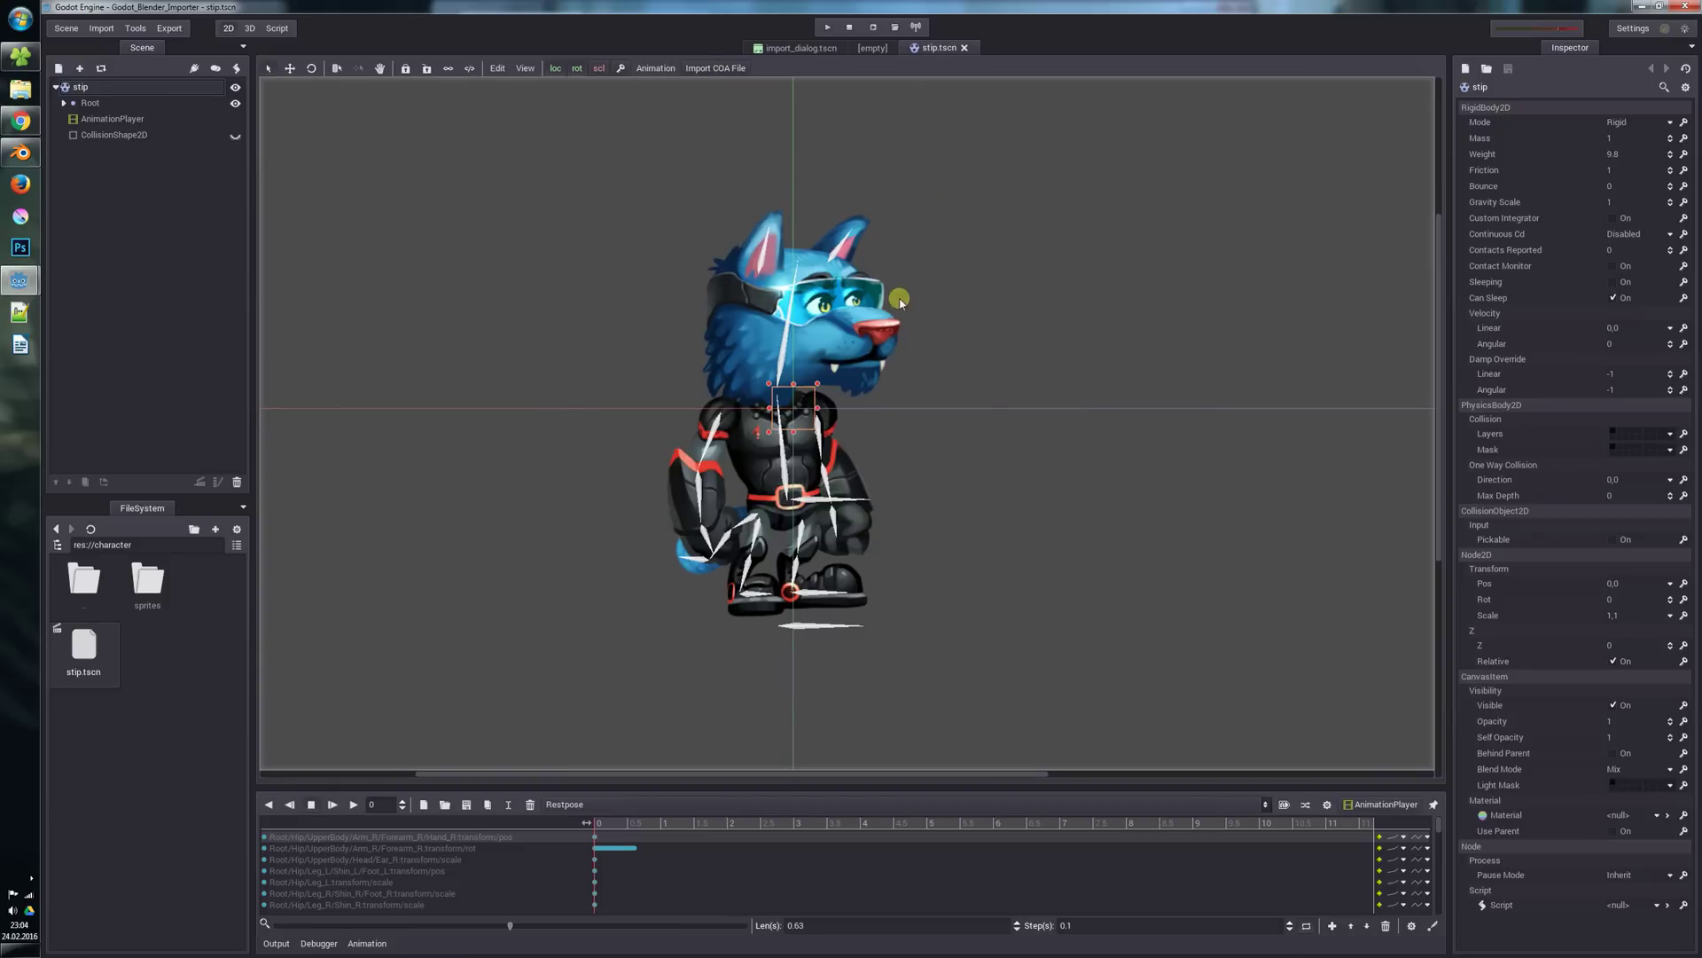
# Reopen stip.tscn and toggle the Root branch to inspect the replaced scene tree.
pyautogui.click(965, 48)
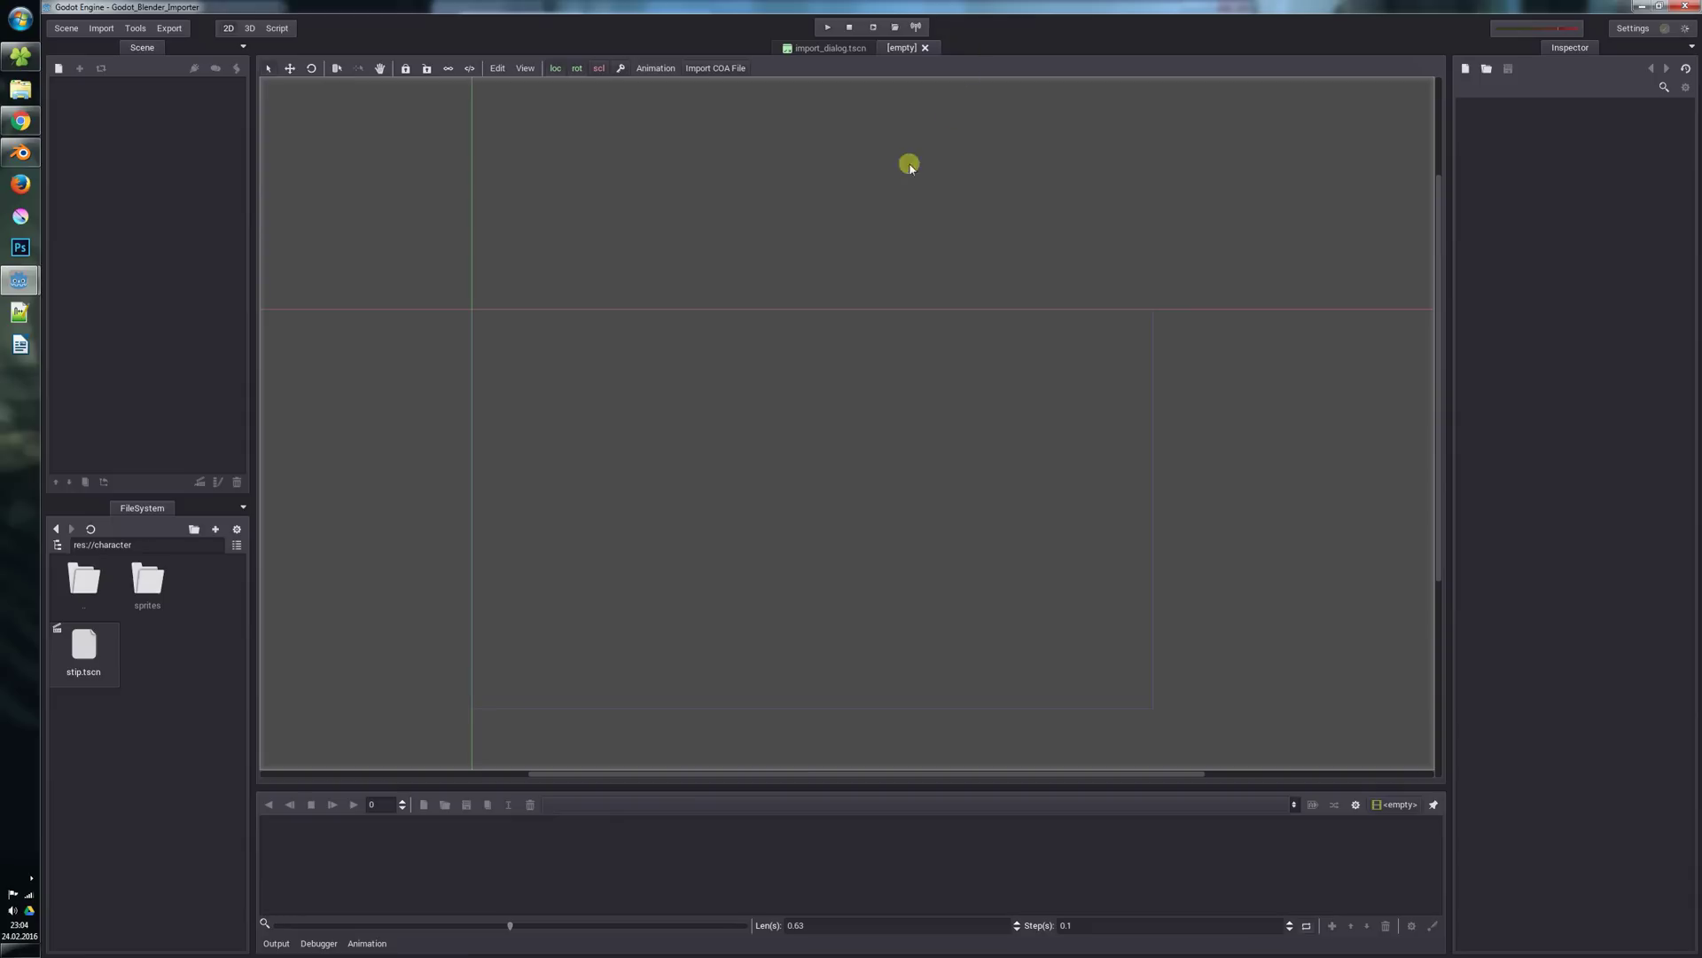
pyautogui.doubleClick(84, 651)
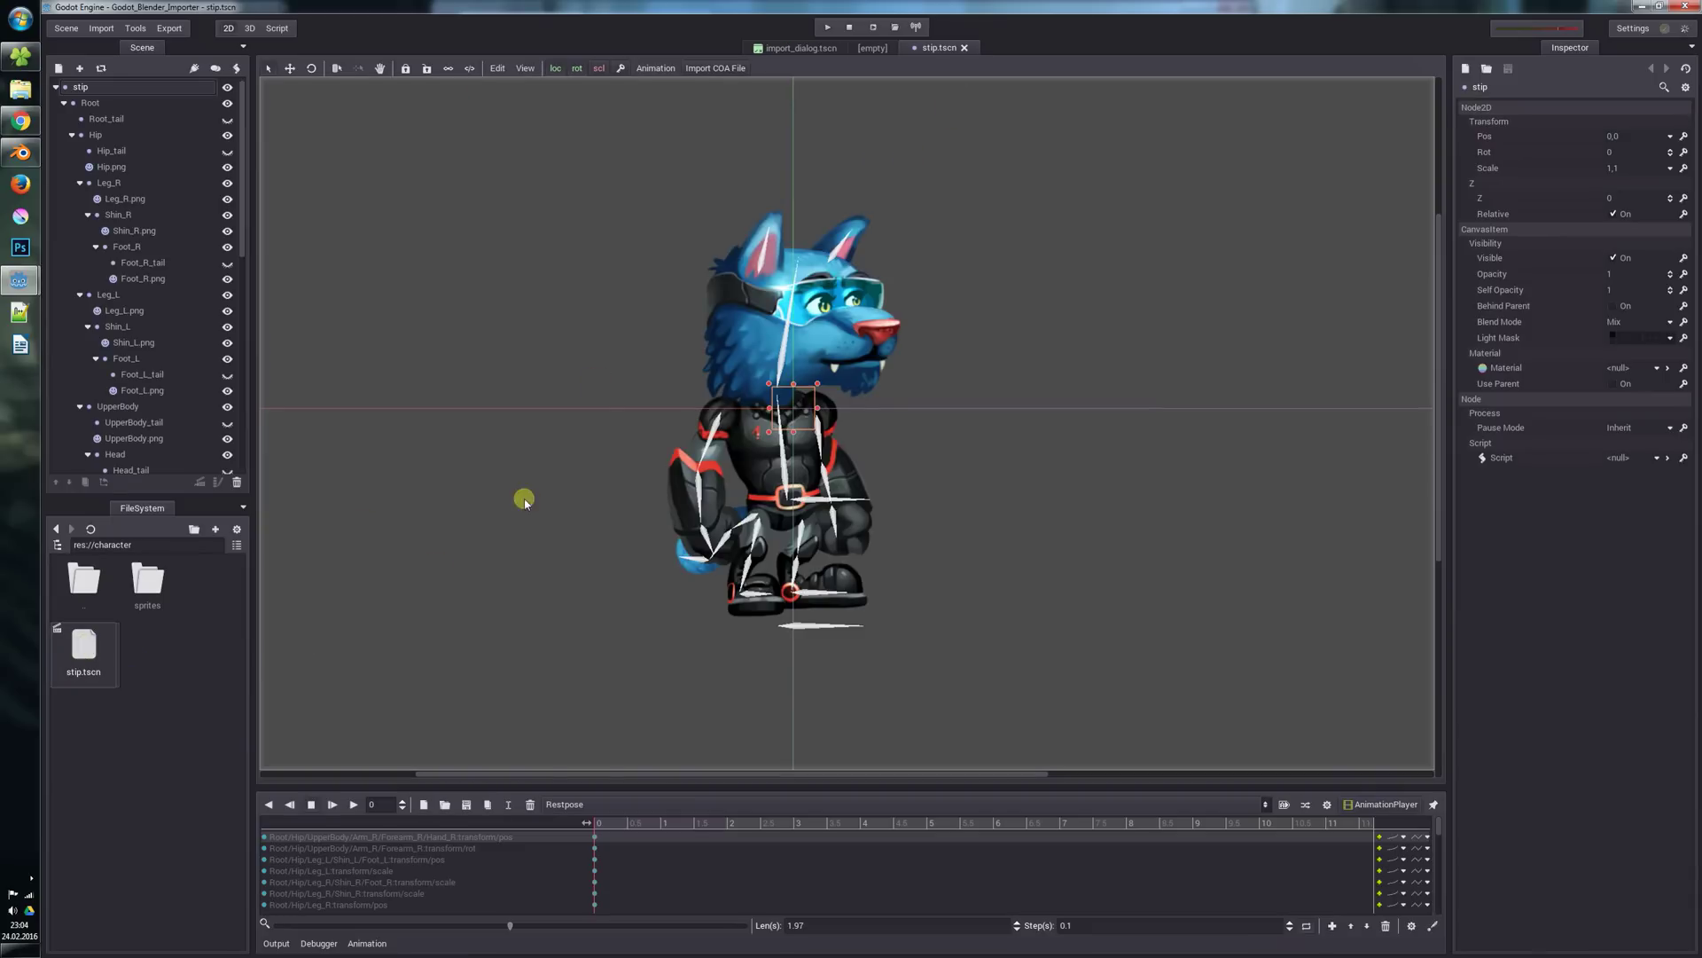
pyautogui.click(64, 102)
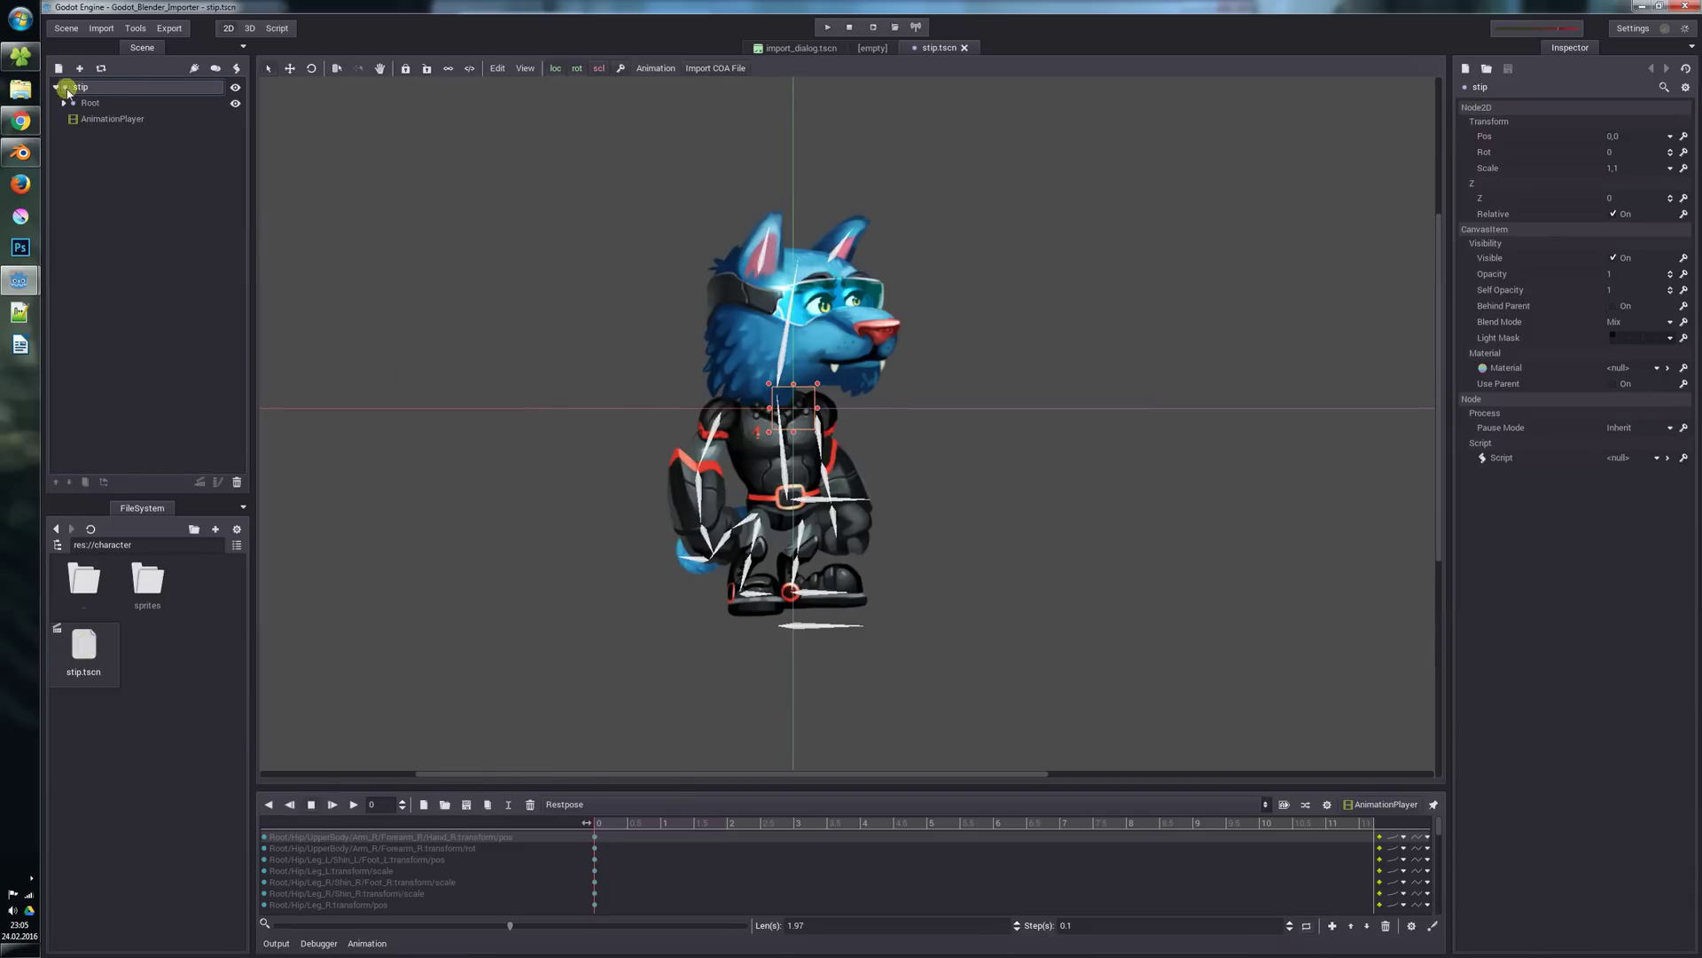
pyautogui.click(63, 103)
pyautogui.click(63, 103)
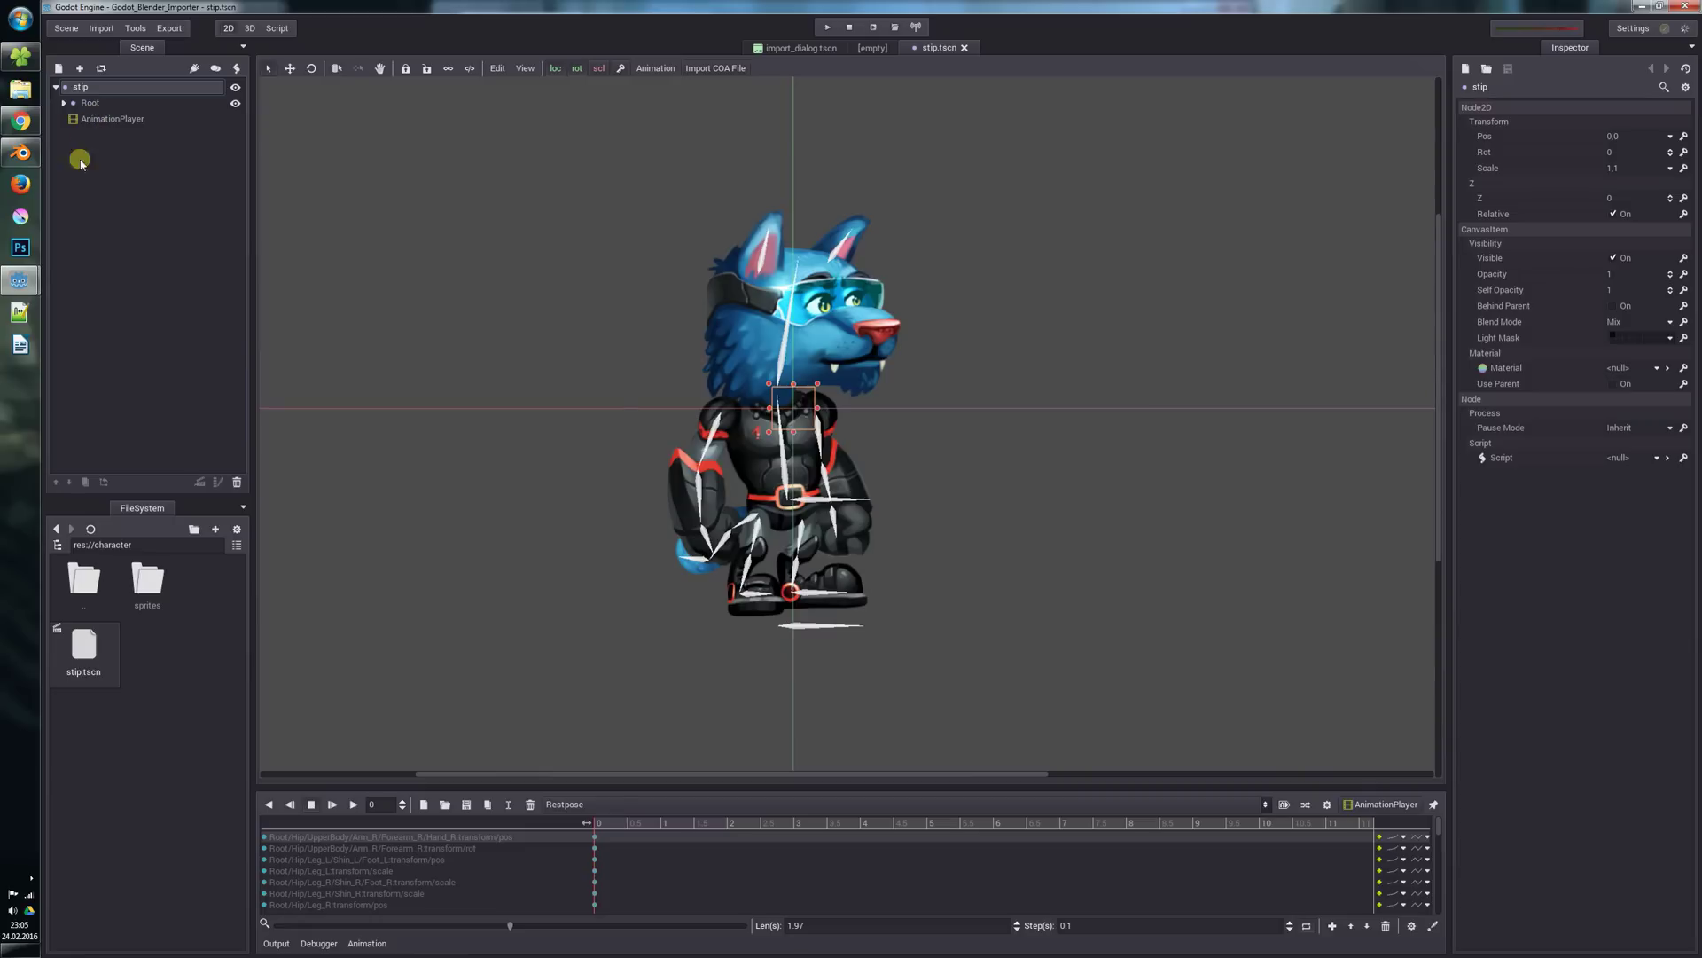